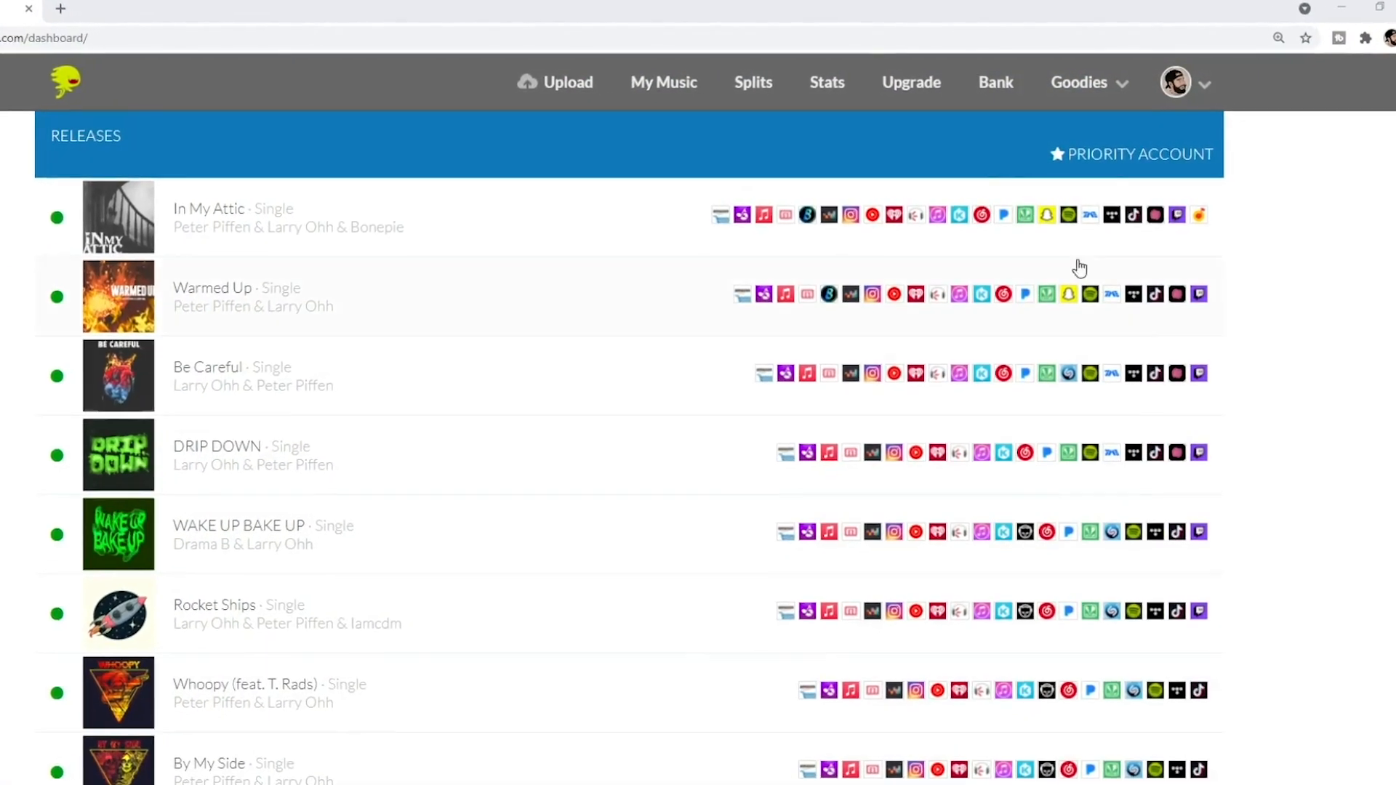
Start a payment split on the Splits page for the release "Honored".
left_click(645, 94)
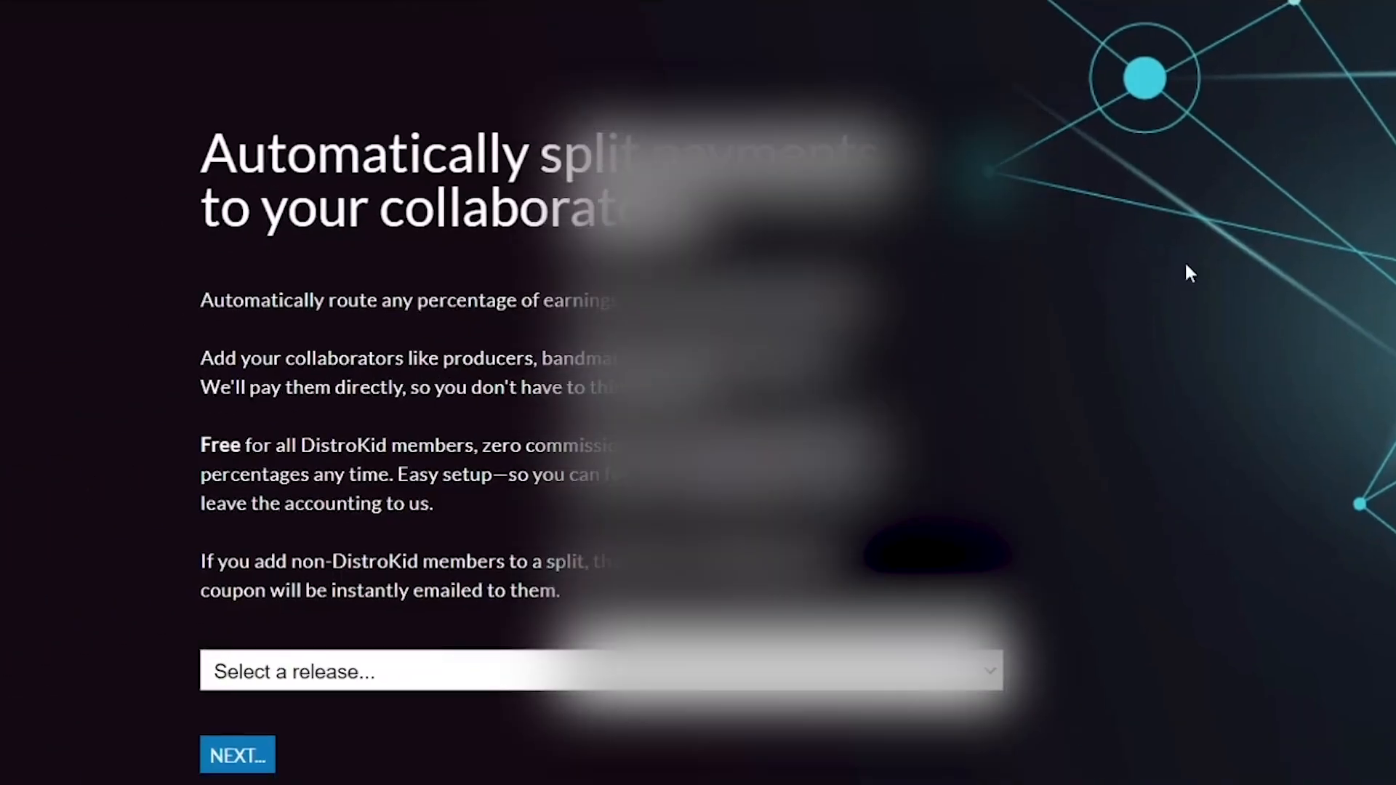
left_click(349, 670)
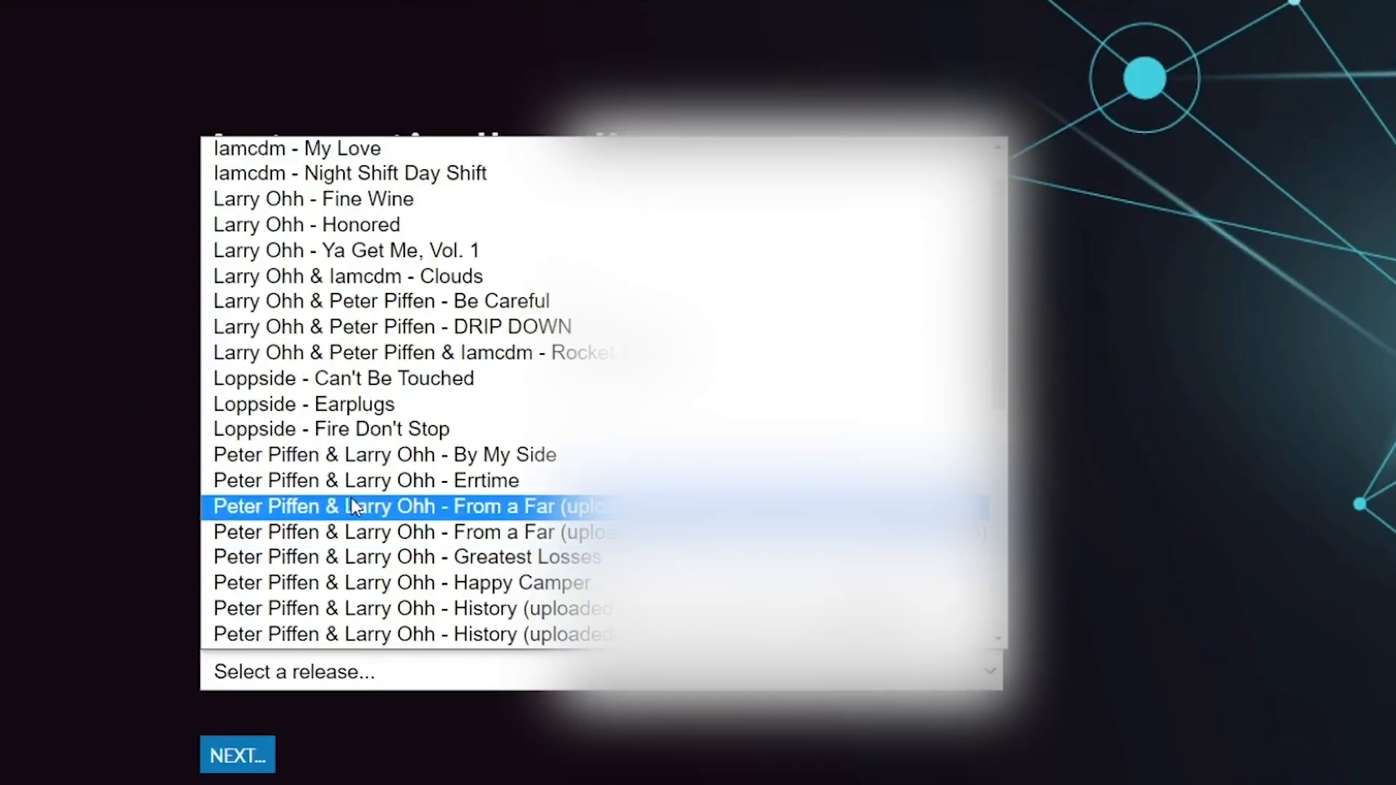
left_click(304, 224)
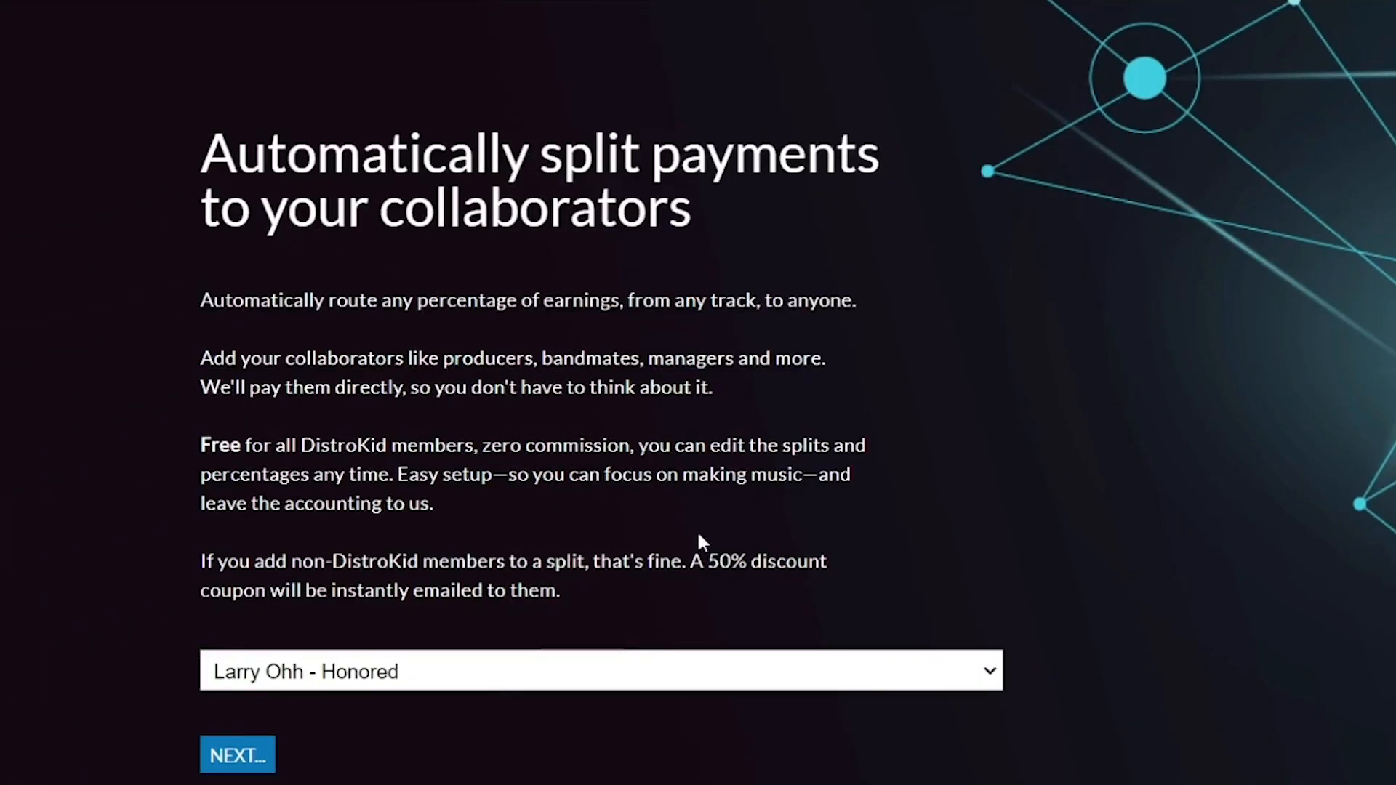
left_click(235, 756)
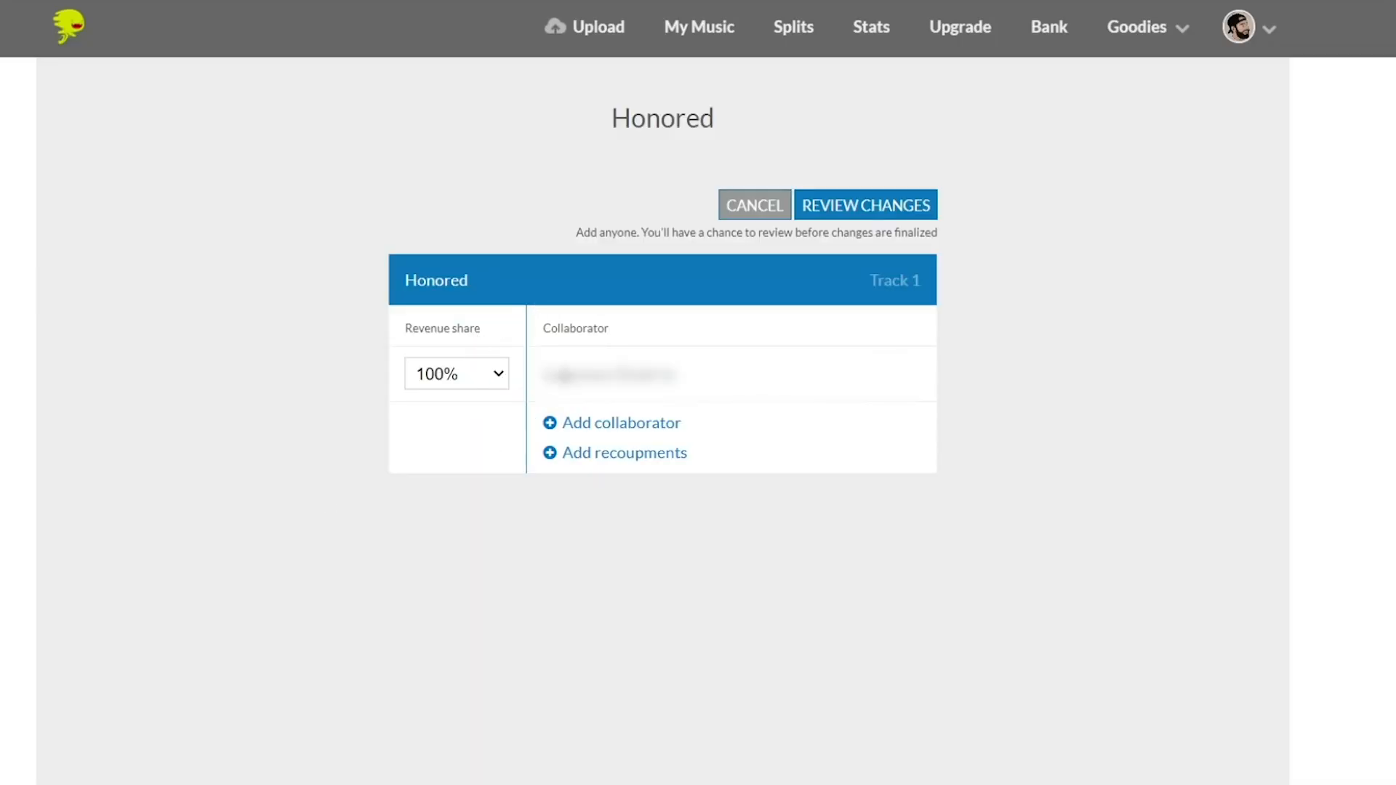
Add an existing collaborator to Honored, divide the revenue 50% / 50%, and submit the split changes for review.
left_click(608, 424)
left_click(620, 436)
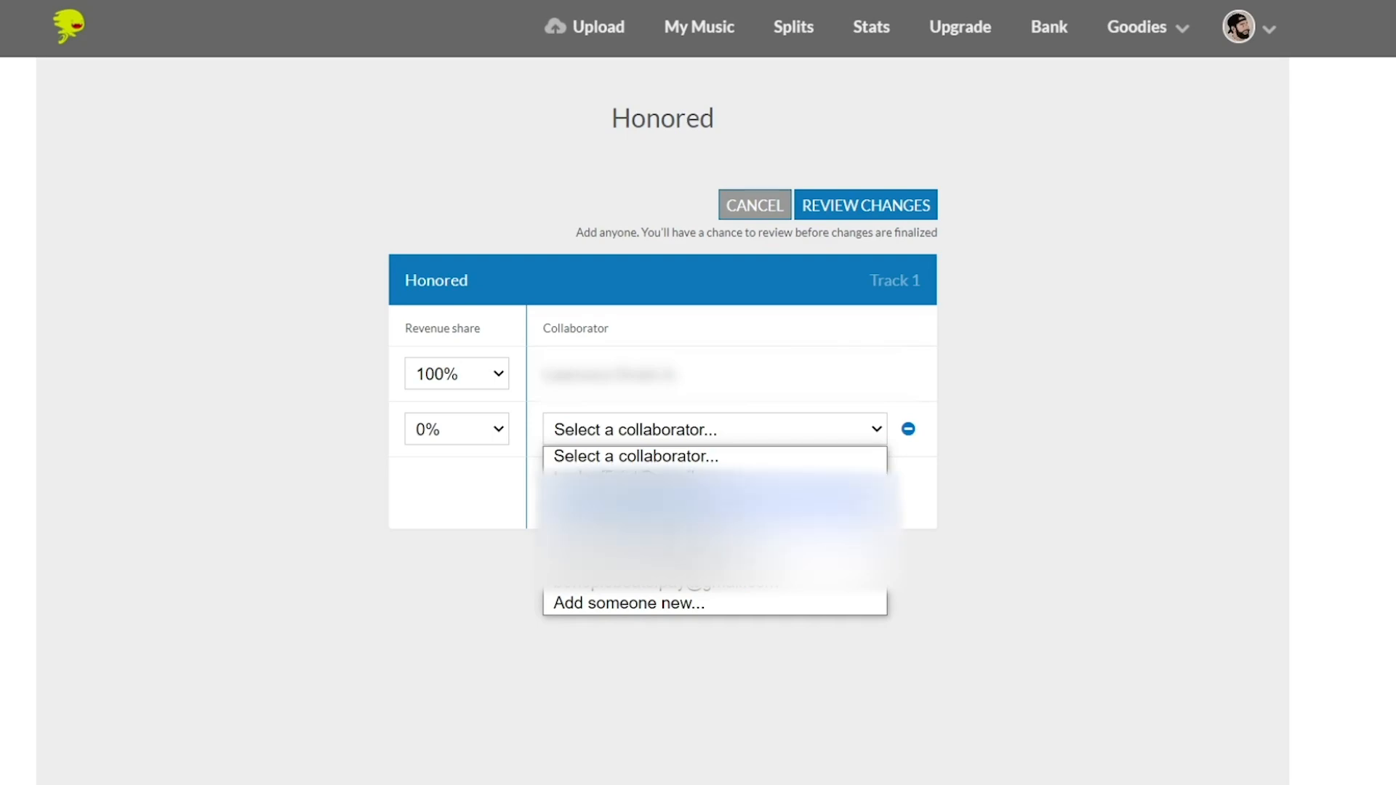
left_click(640, 483)
left_click(479, 437)
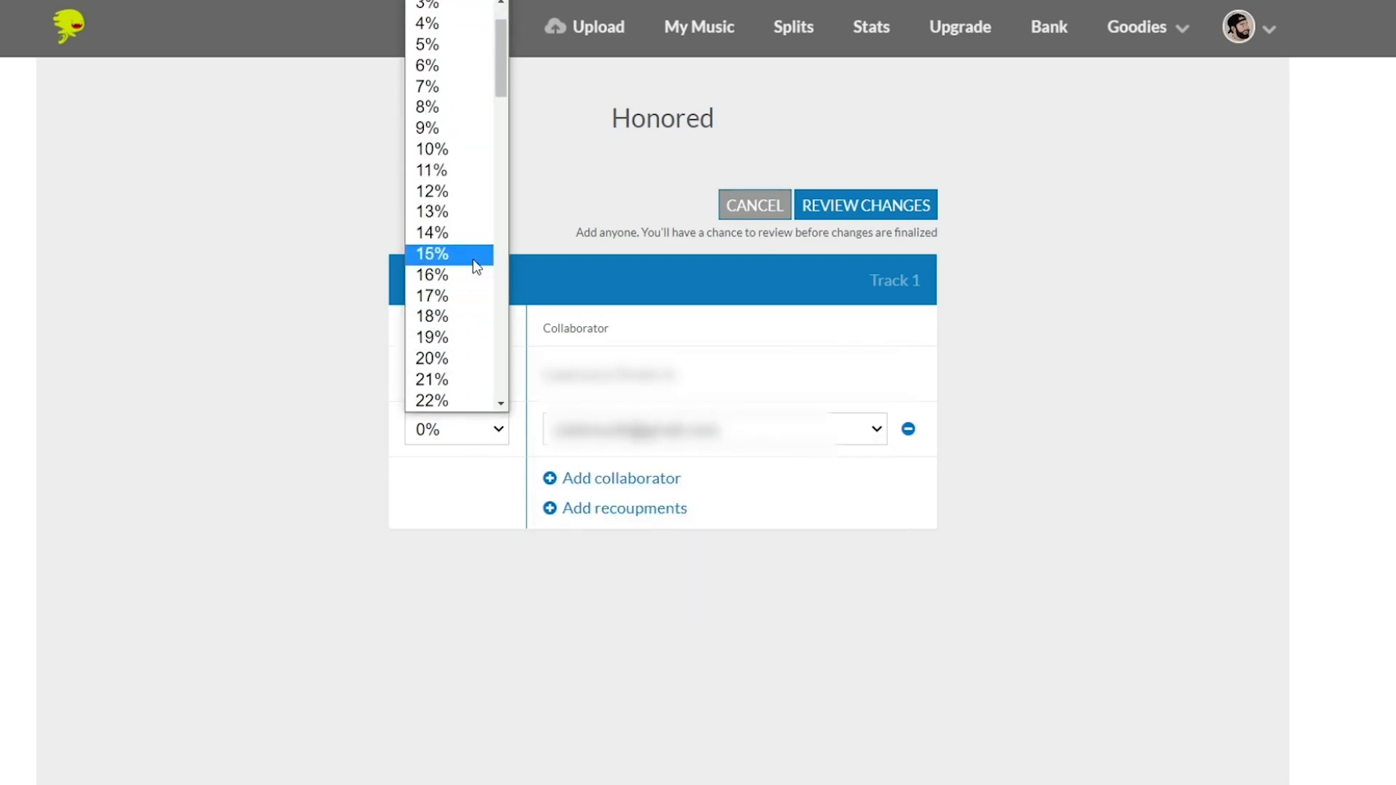
scroll(451, 255, "down", 9)
left_click(436, 284)
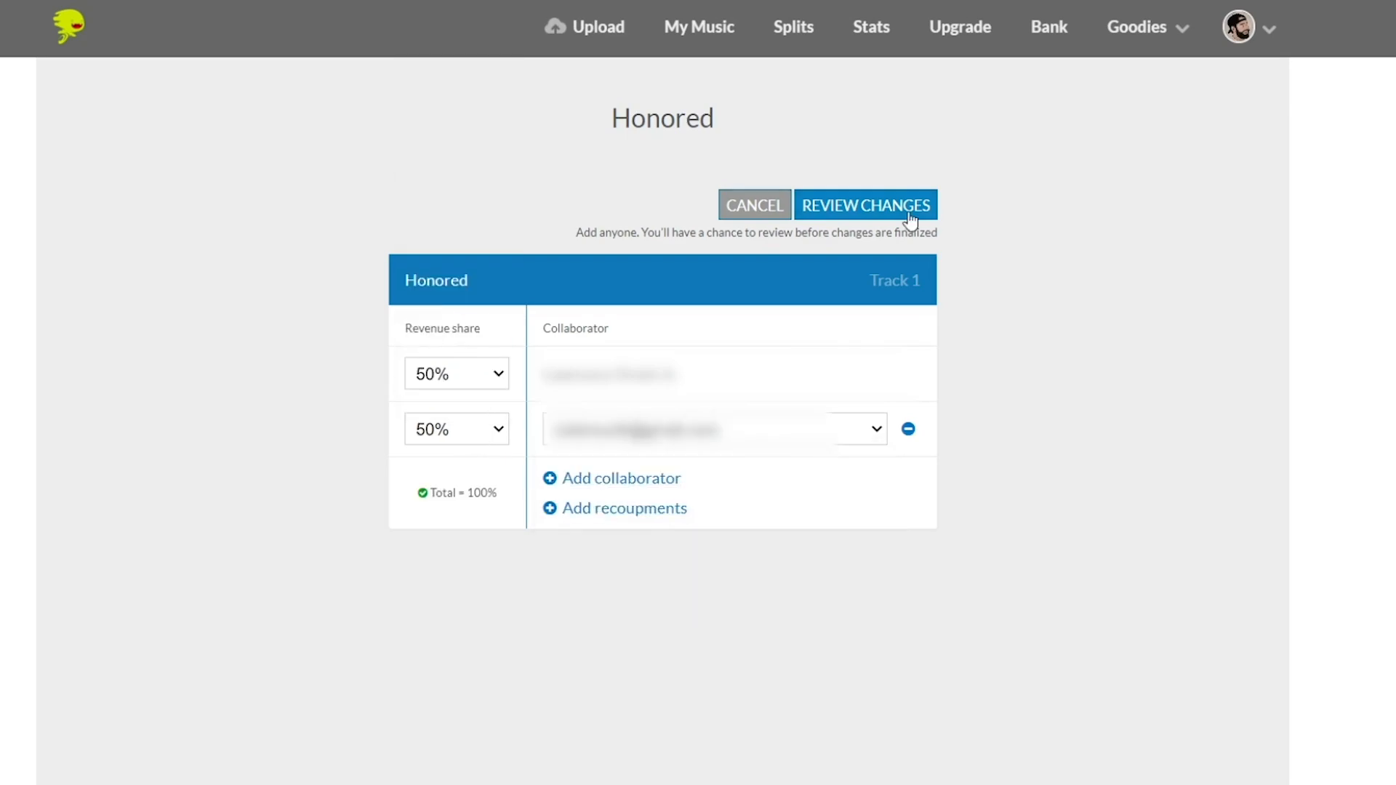
left_click(905, 222)
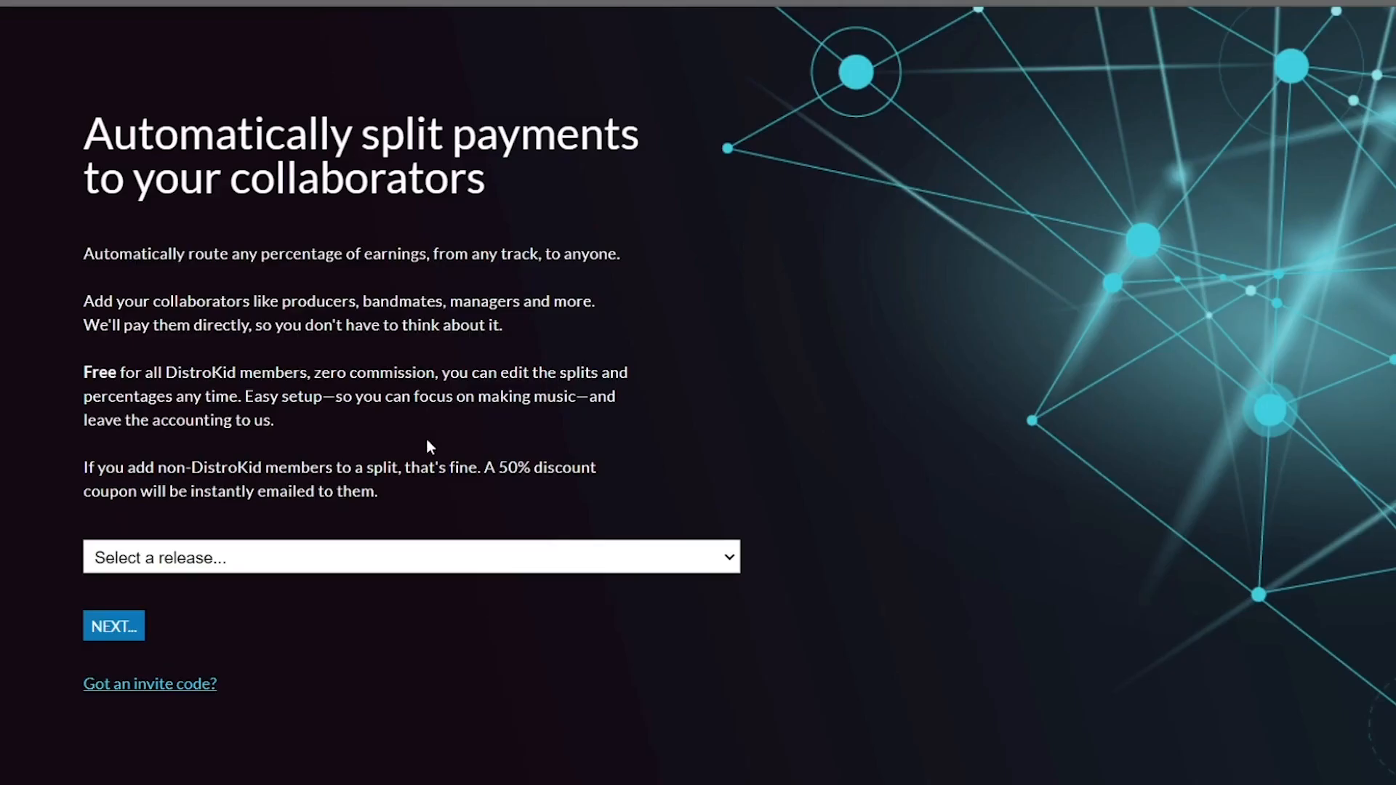
Open the invite code entry for joining someone else's splits.
left_click(163, 688)
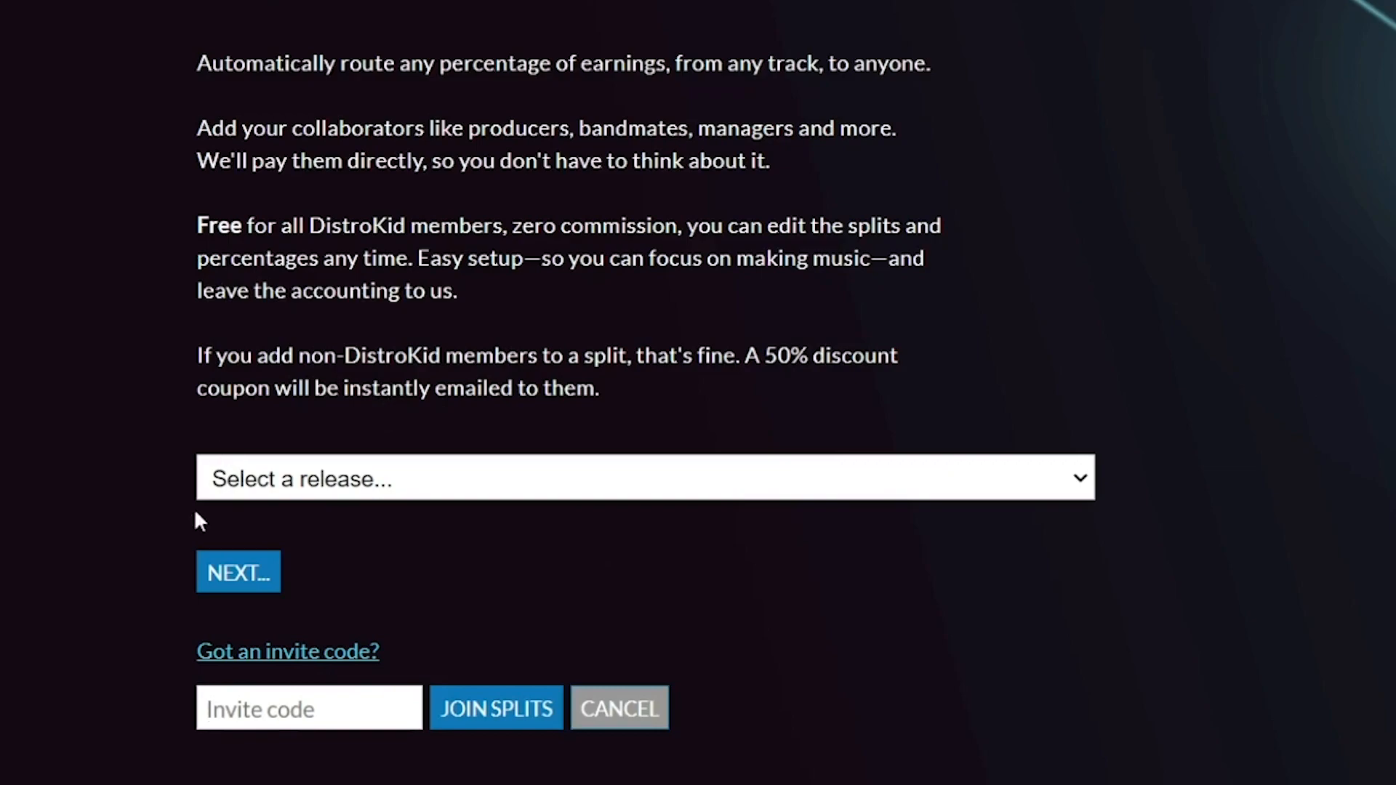
right_click(270, 716)
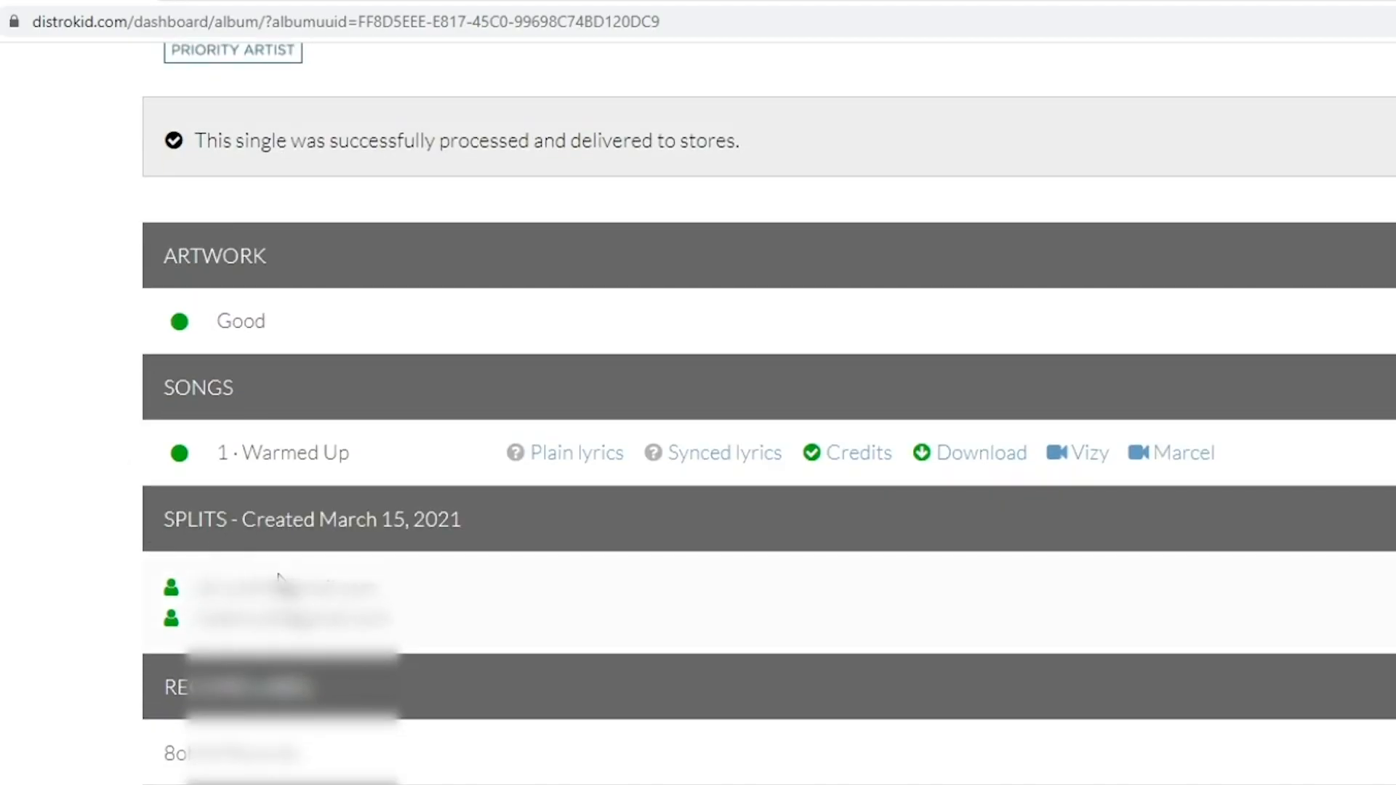
Highlight the collaborators listed under Splits on the Warmed Up release page.
left_click_drag(360, 591, 468, 624)
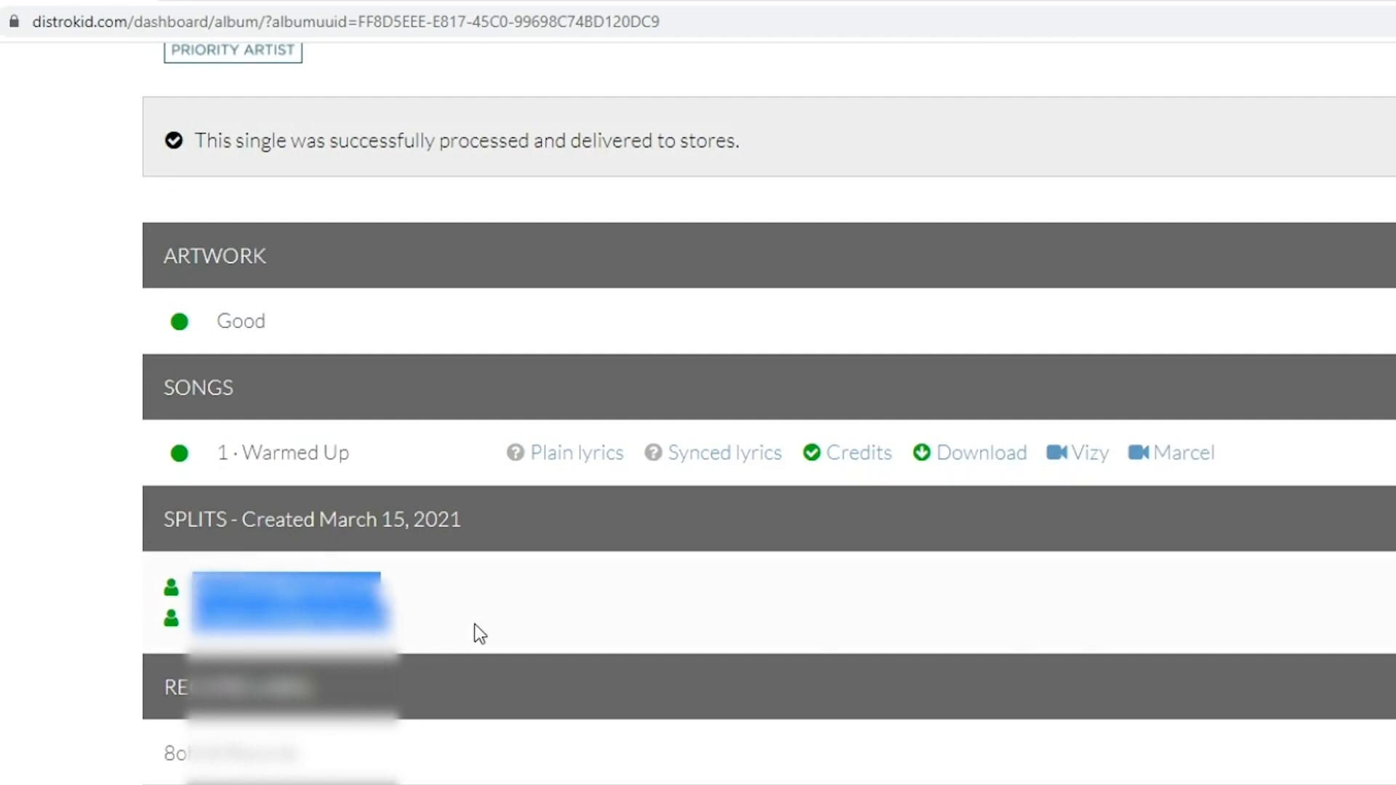
left_click(473, 626)
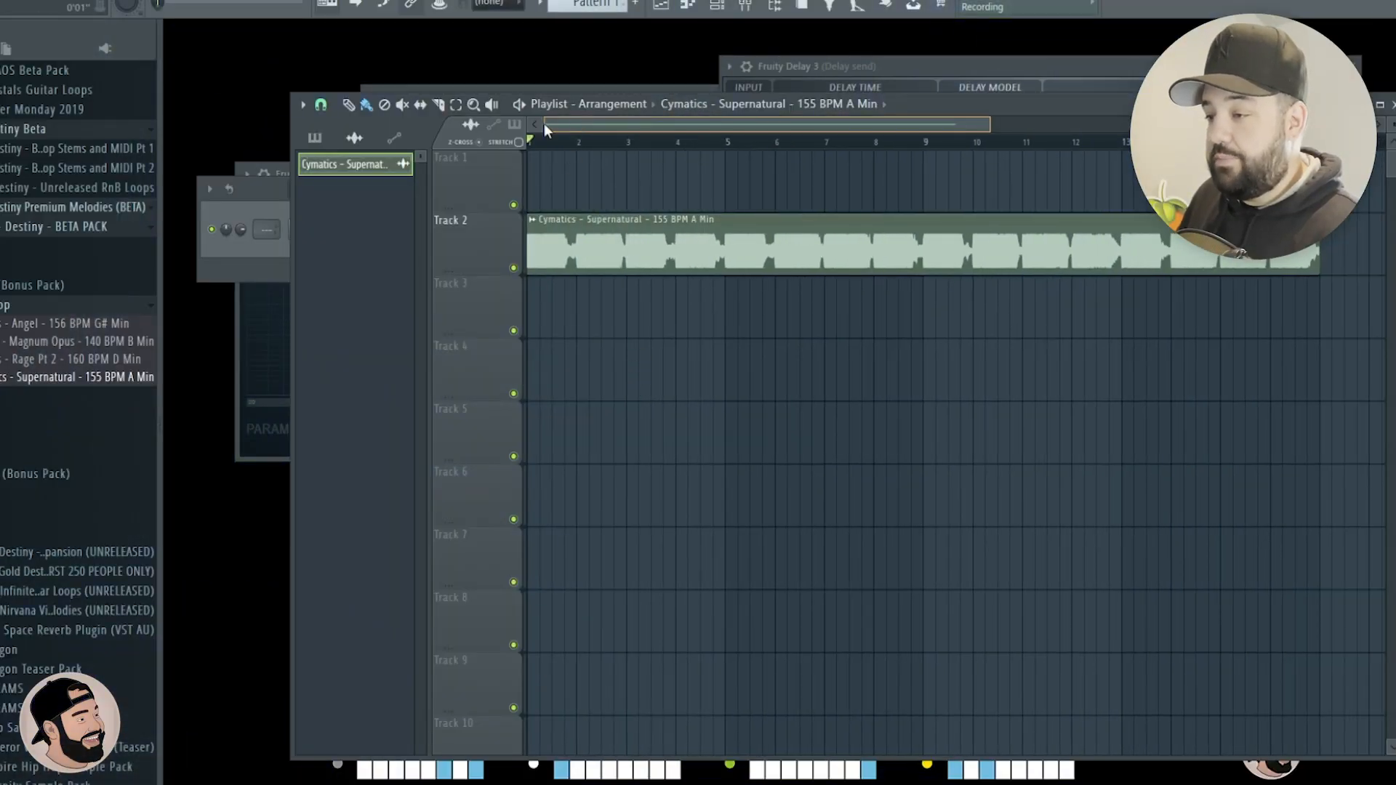
Switch to FL Studio and play the Cymatics Supernatural 155 BPM loop in the playlist.
key("space")
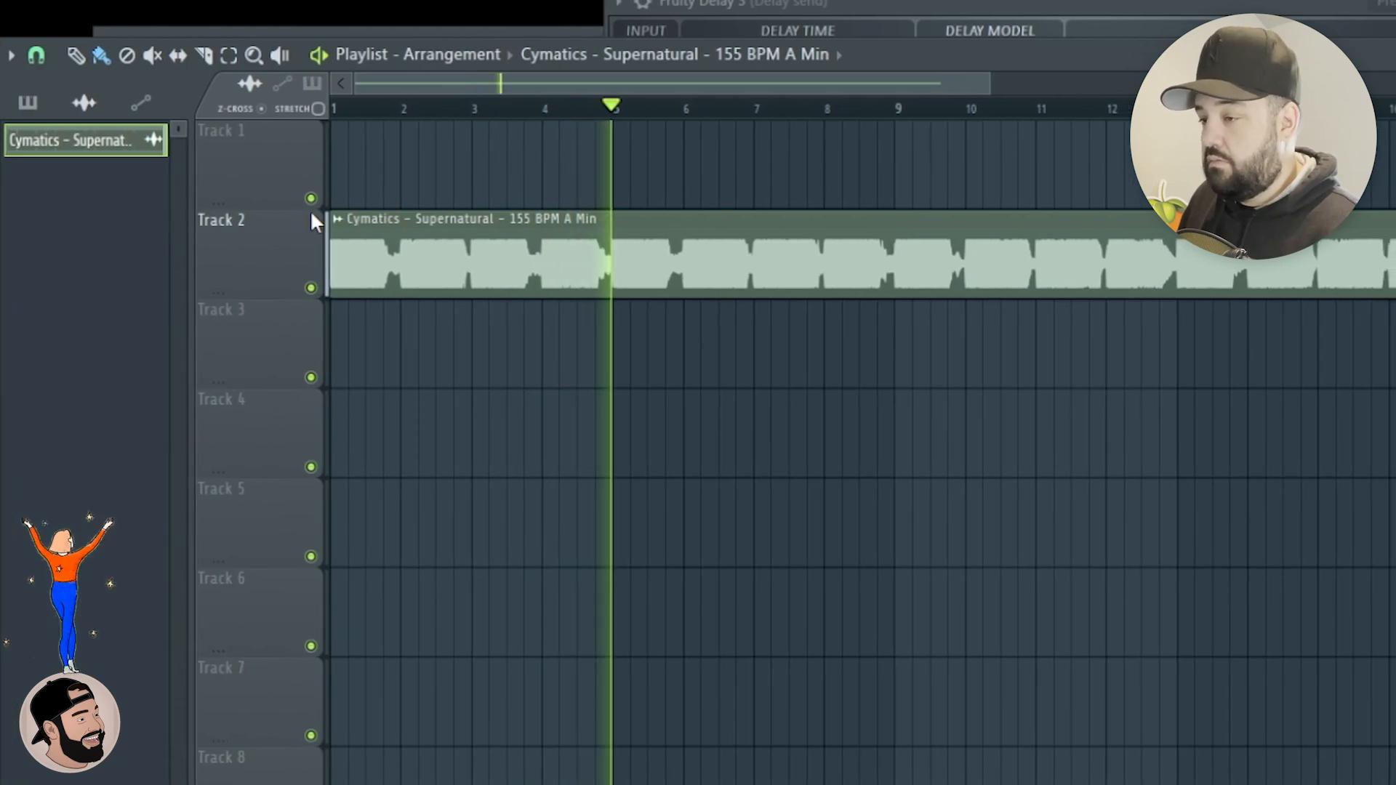
key("space")
Route the Supernatural audio clip on Track 2 to mixer track 2.
scroll(425, 225, "up", 3)
left_click_drag(633, 130, 574, 150)
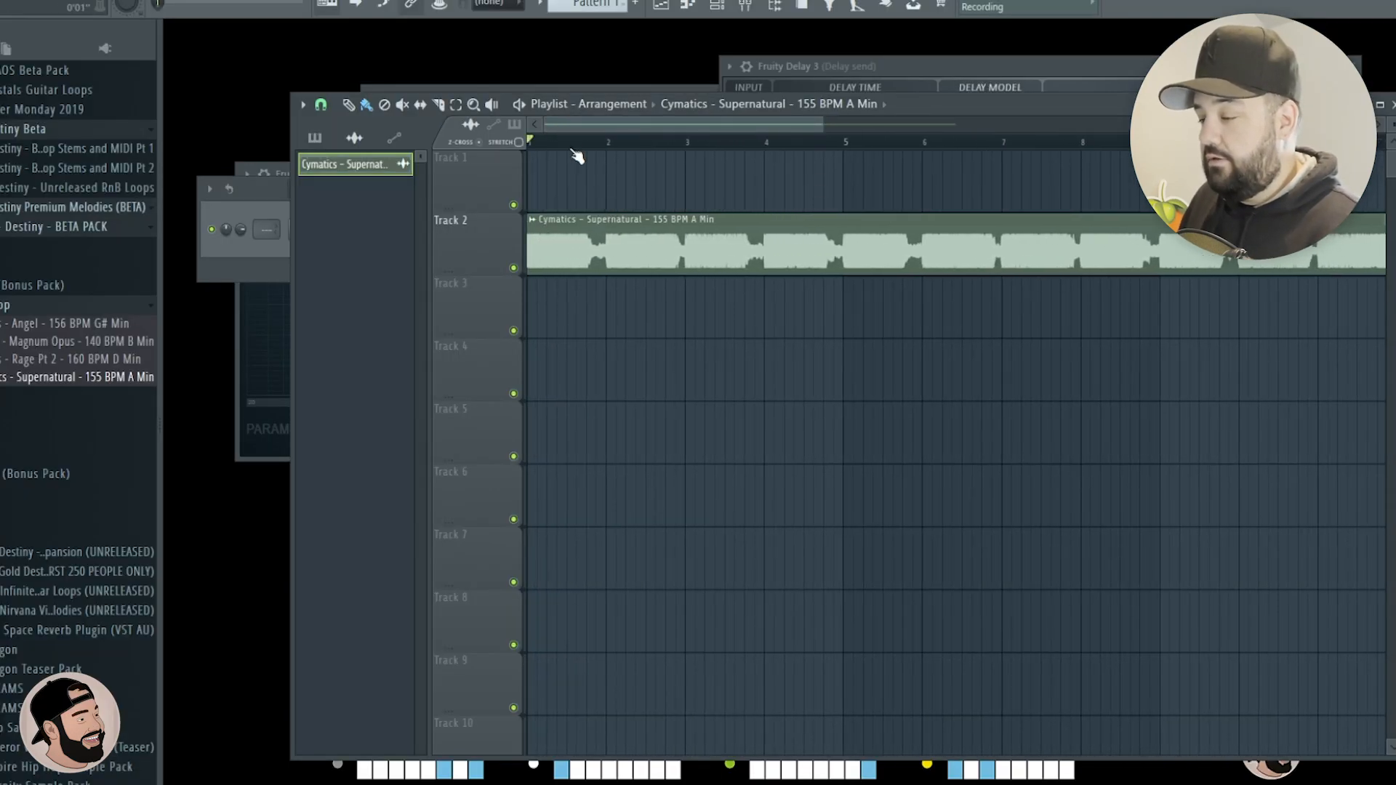
double_click(567, 229)
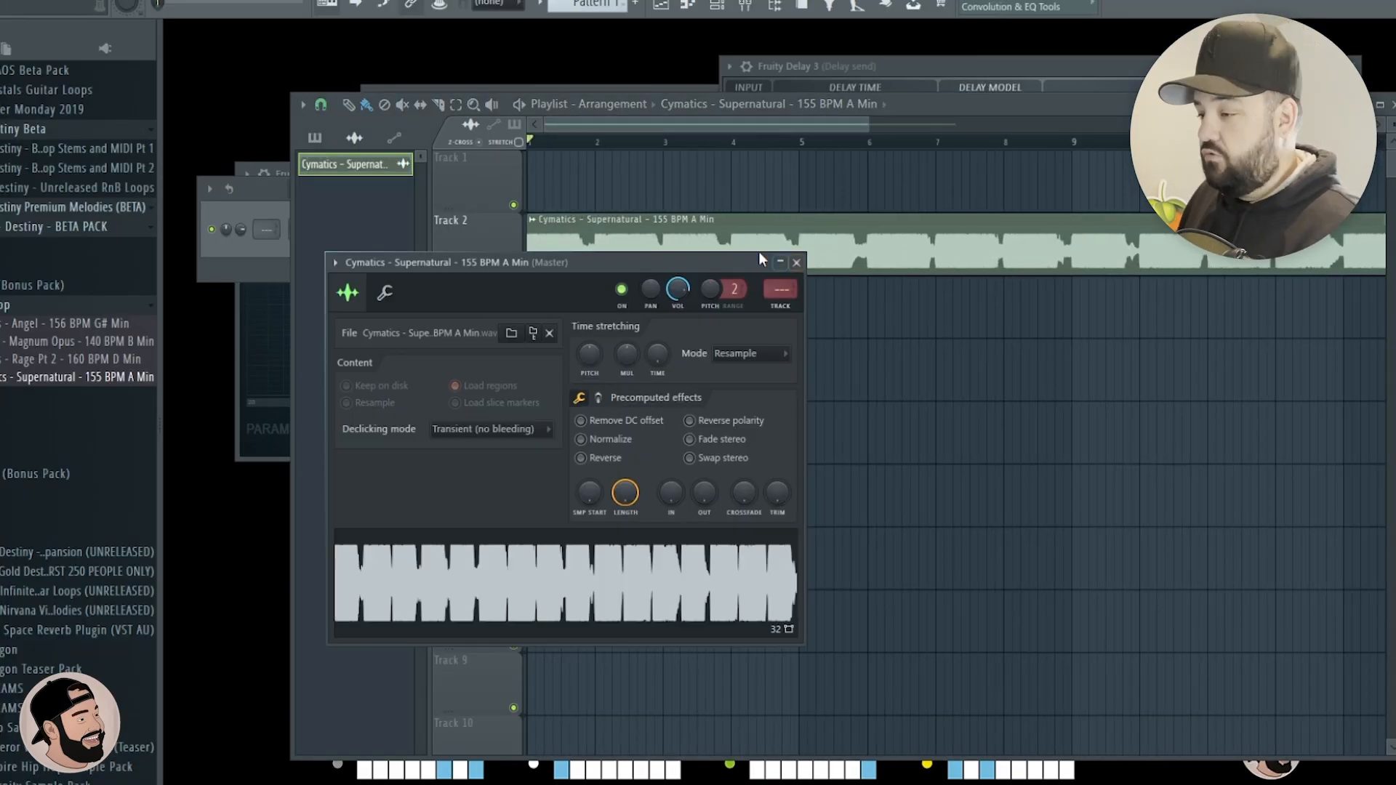
left_click(787, 306)
left_click(796, 262)
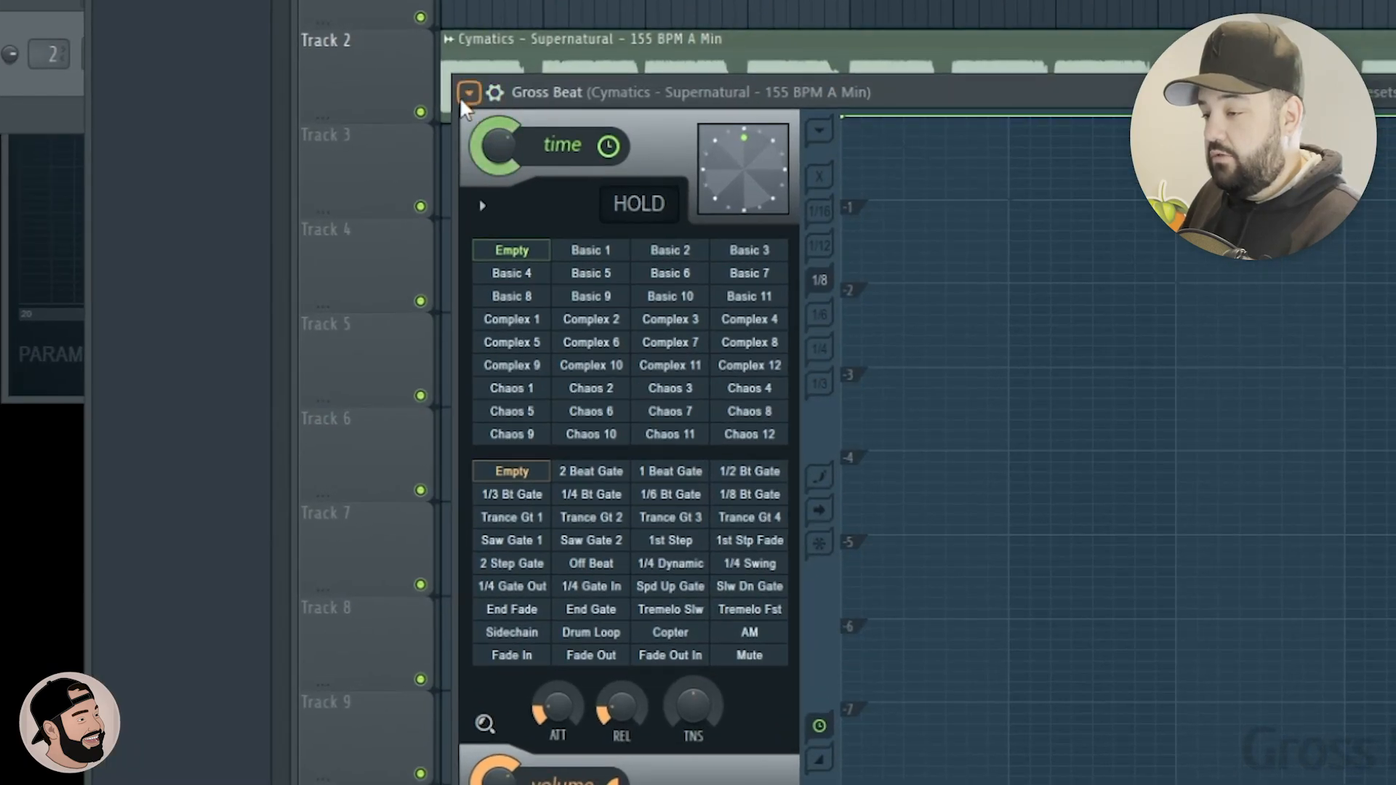
Load the Momentary preset in Gross Beat and choose the 1/2 Speed time effect.
left_click(545, 255)
mouse_move(547, 191)
left_click(832, 263)
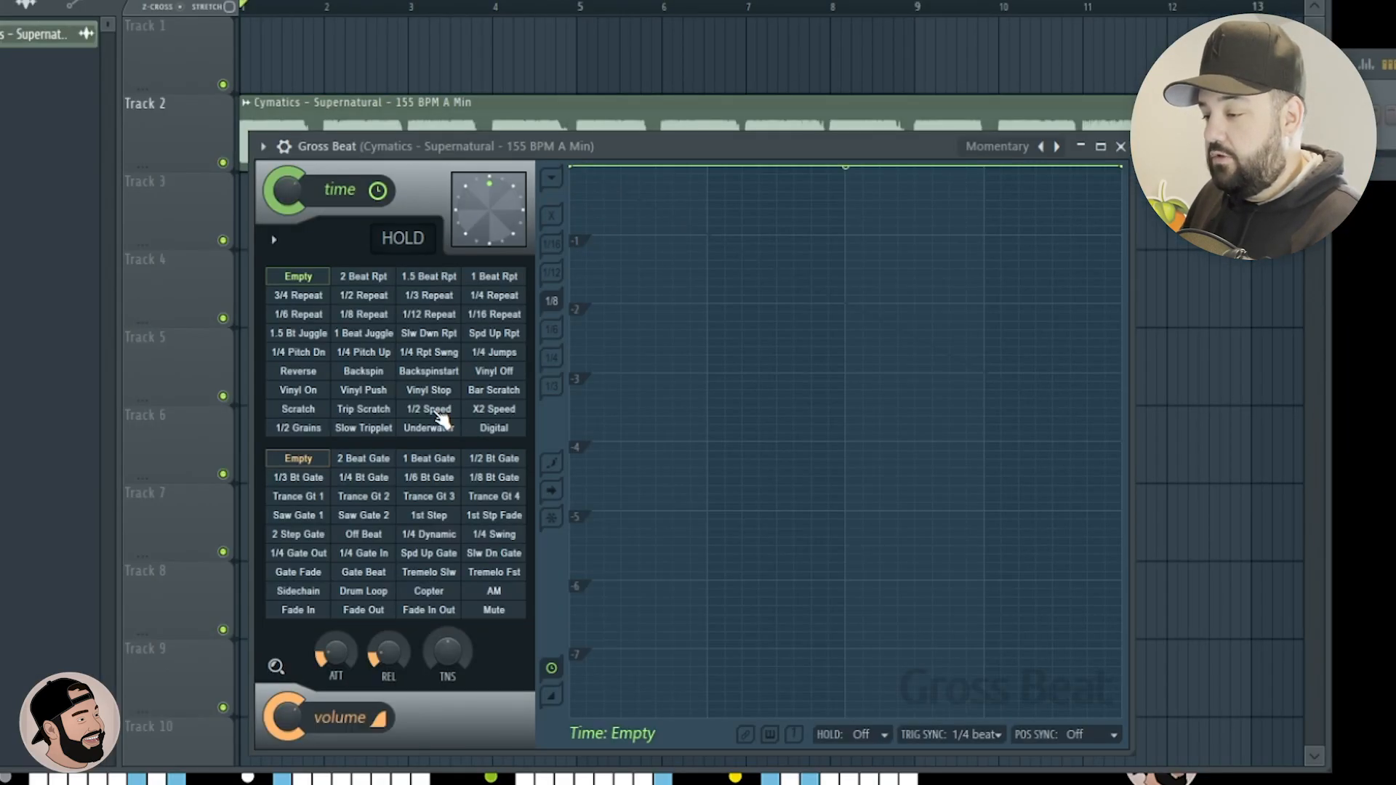
left_click(671, 411)
Play the Supernatural loop with Gross Beat's half-speed effect applied.
left_click_drag(661, 138, 593, 260)
key("space")
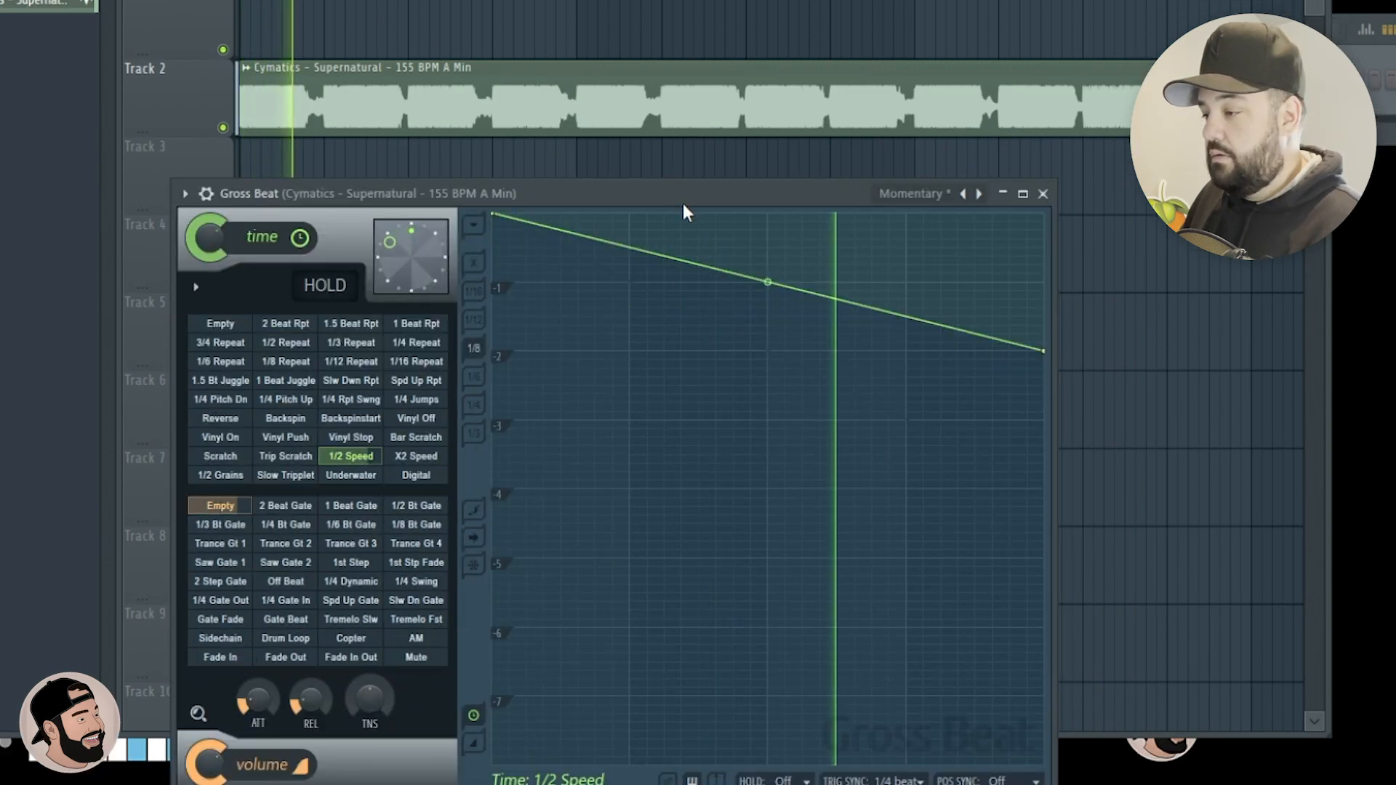
left_click_drag(698, 198, 682, 165)
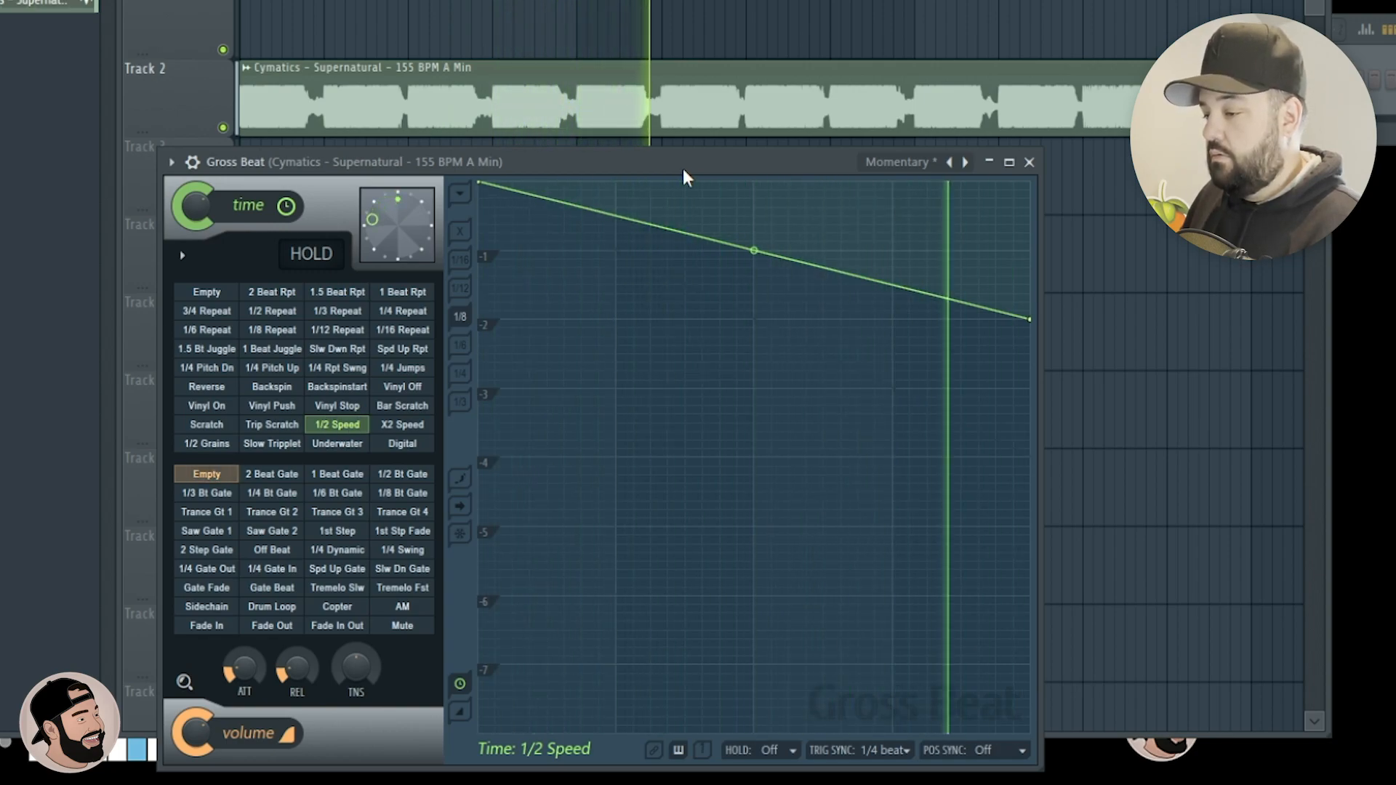
key("space")
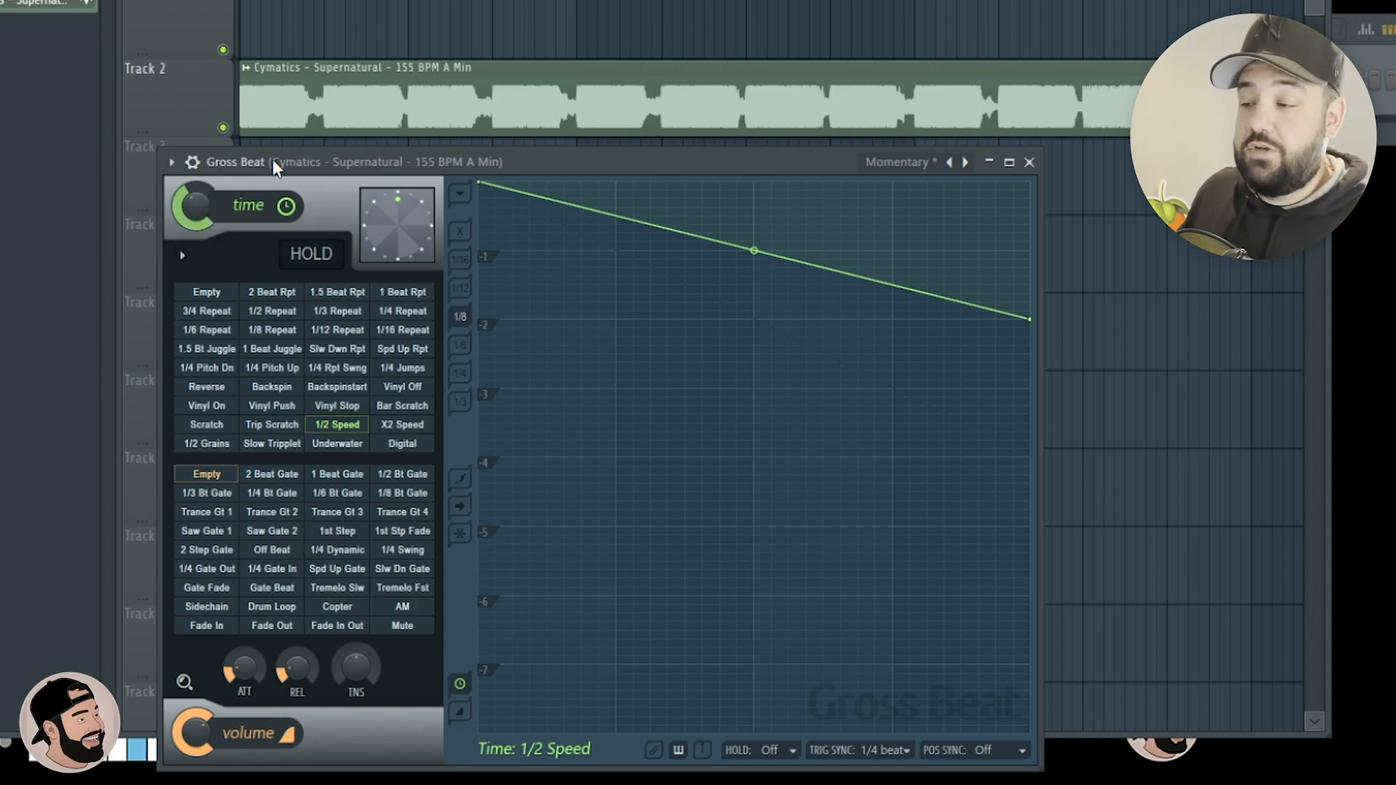
key("space")
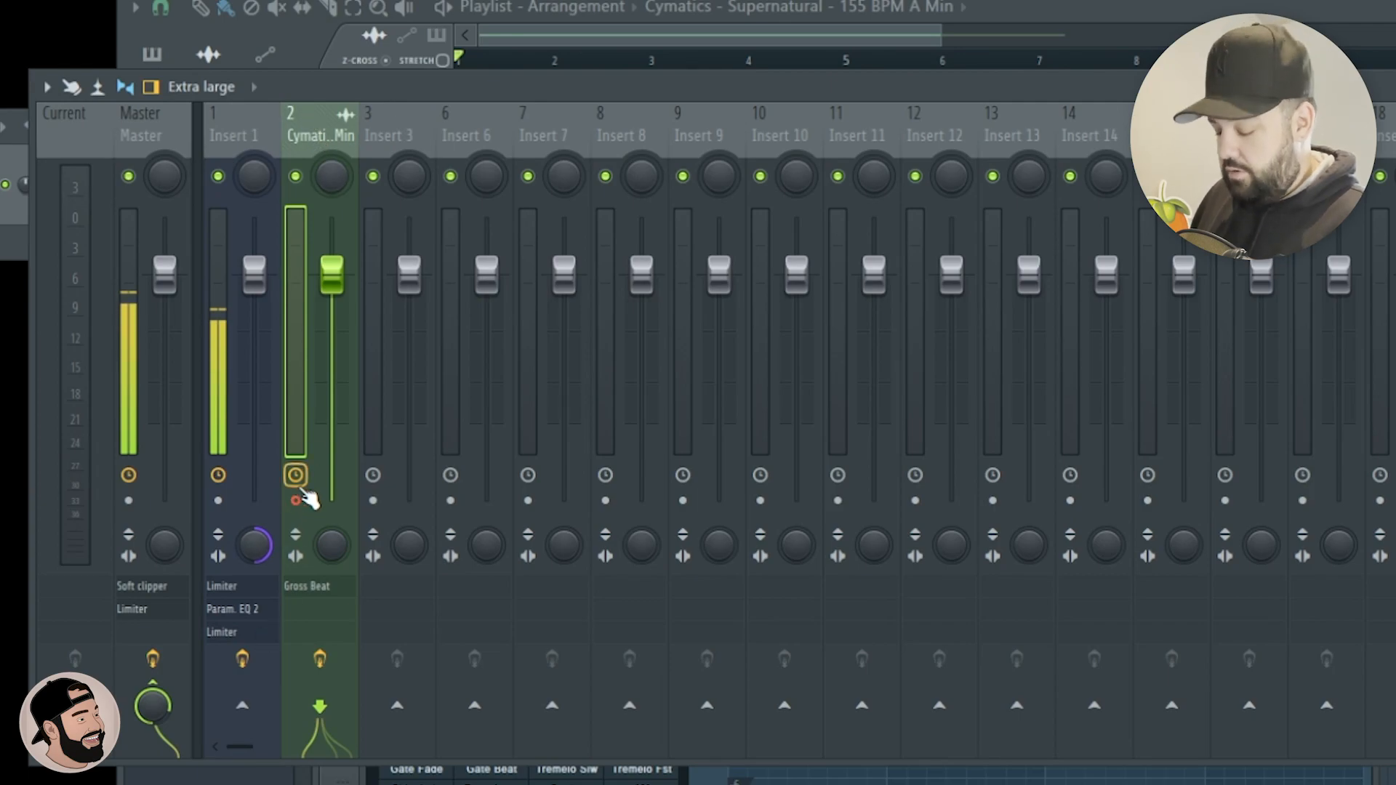
Render the armed half-speed mixer track to a new audio clip and route that clip to mixer track 3.
key("alt+r")
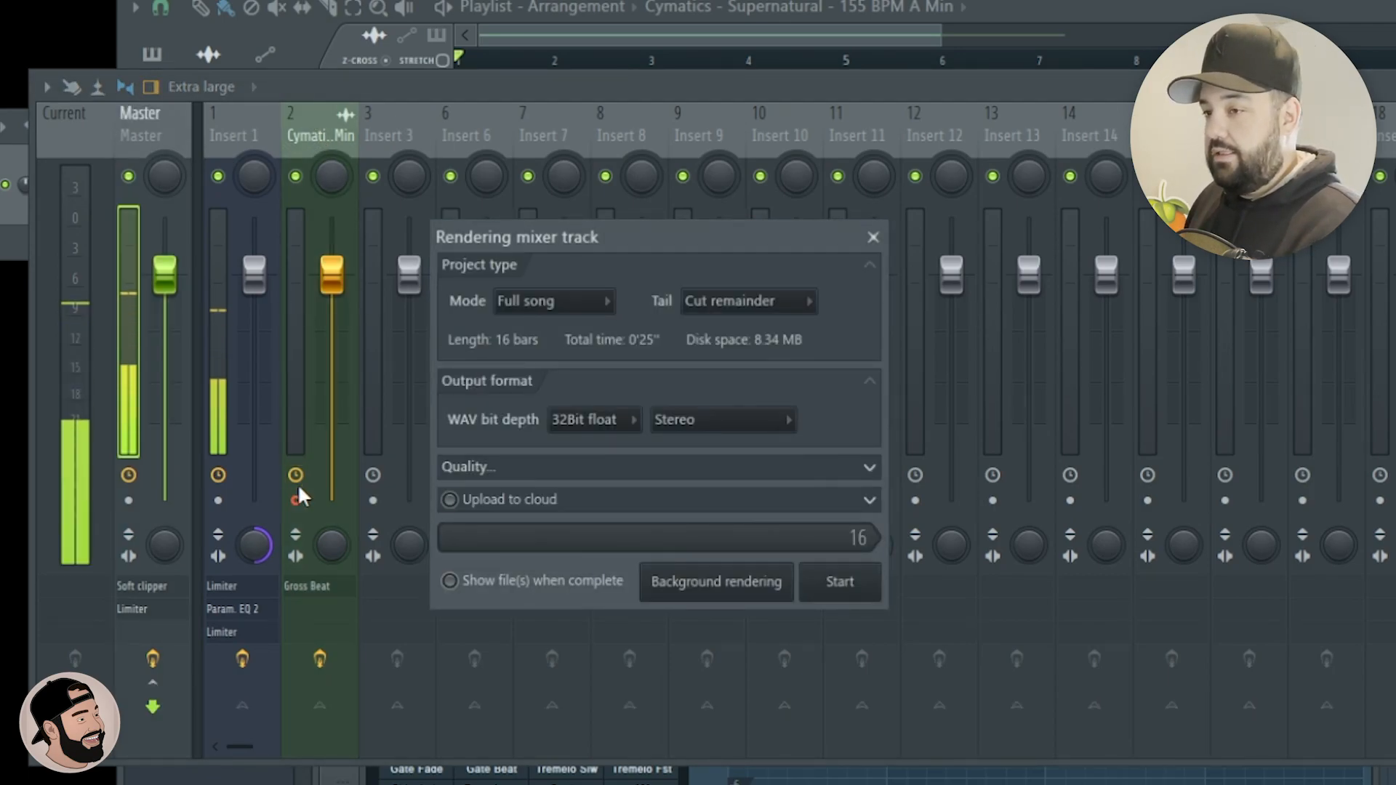
key("Return")
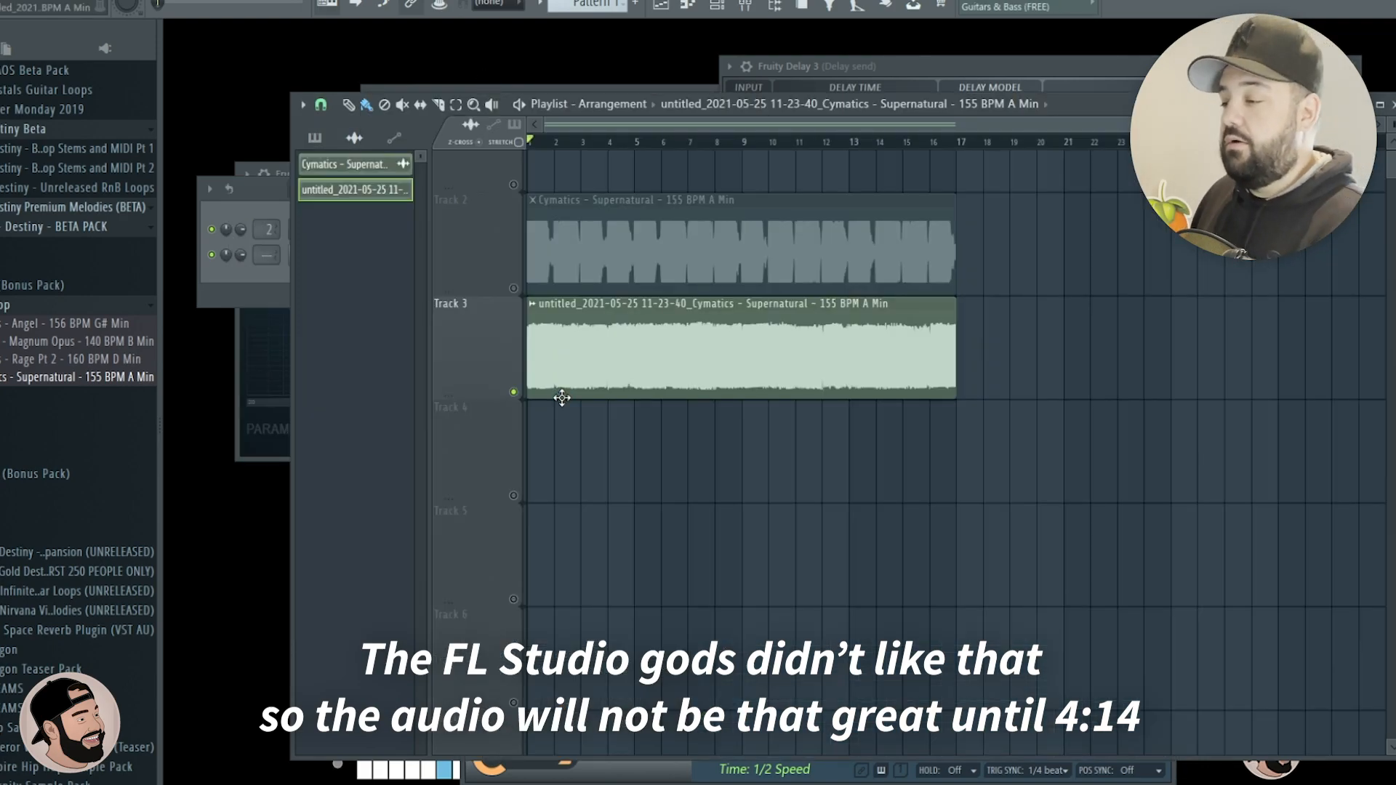
scroll(535, 407, "up", 2)
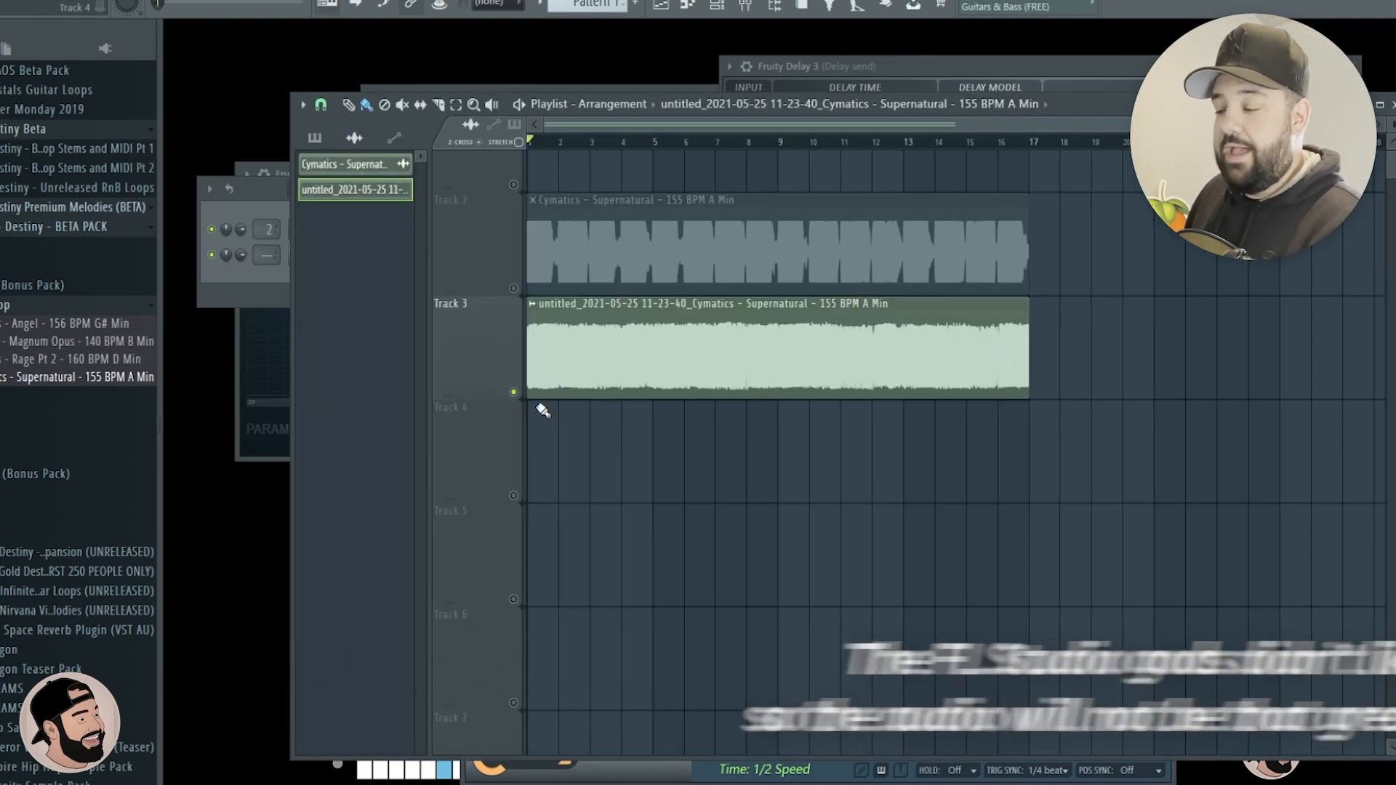
double_click(746, 369)
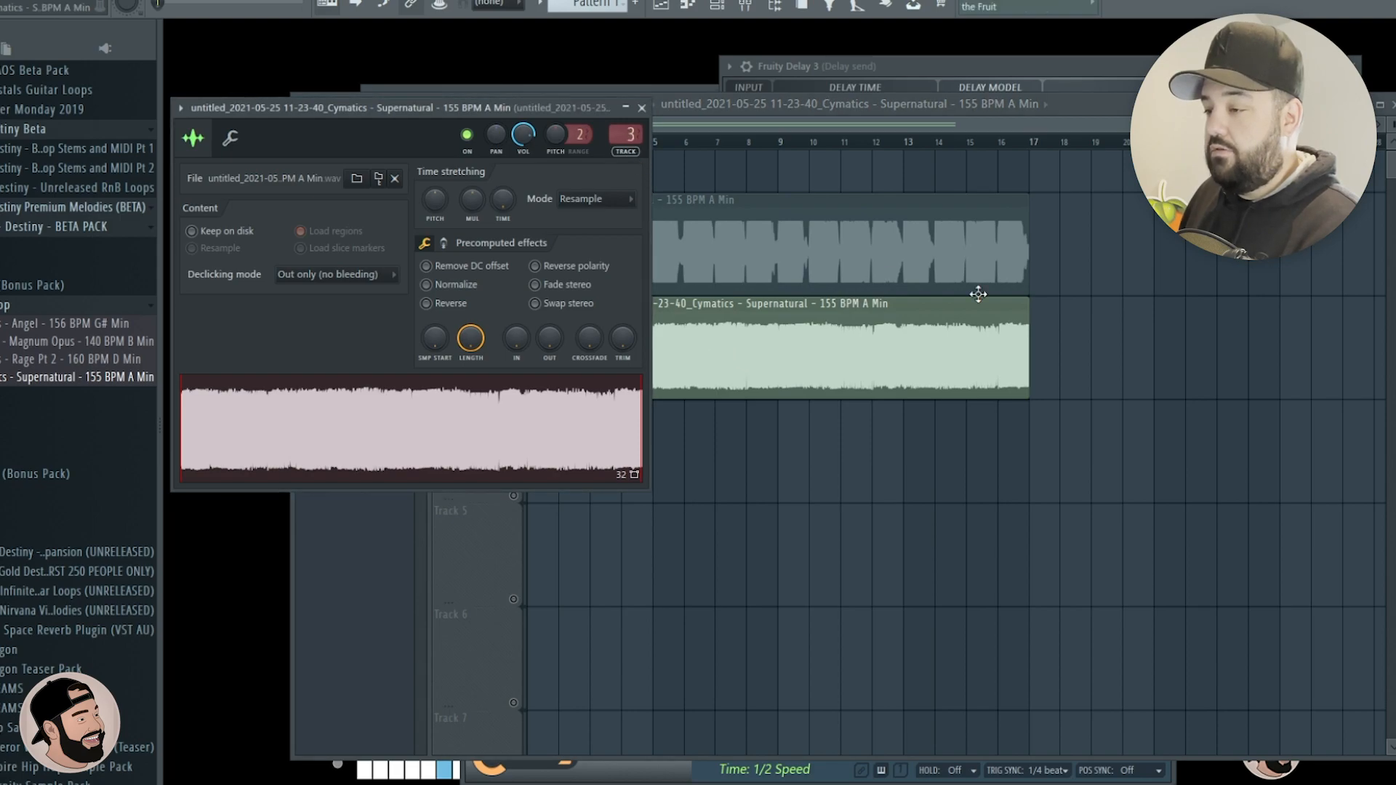
left_click(889, 279)
Show the mixer and unmute the original Supernatural loop on playlist Track 2.
key("F9")
scroll(548, 274, "down", 2)
left_click(513, 280)
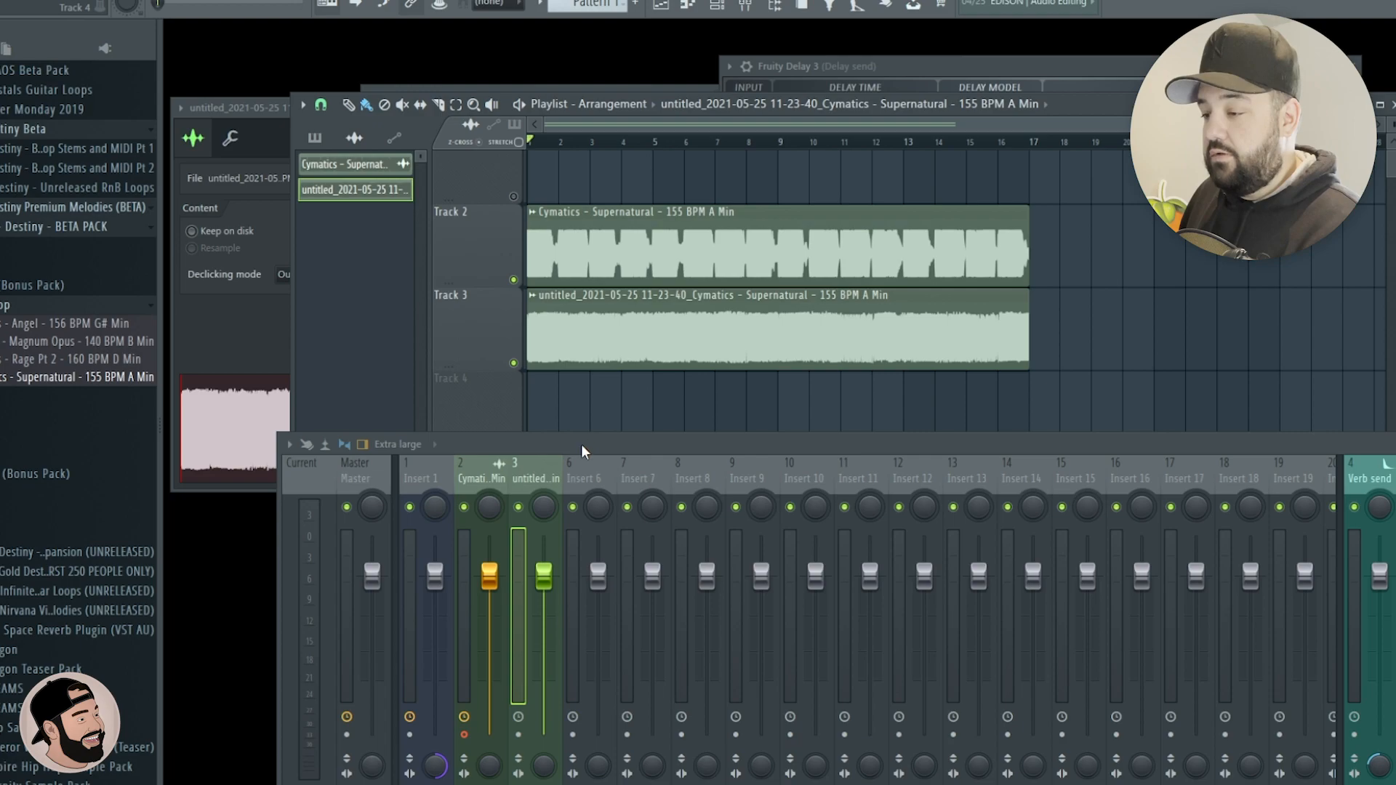
Add Fruity Parametric EQ 2 to the original and rendered loops' mixer tracks and arrange both EQ windows side by side.
left_click_drag(582, 451, 582, 387)
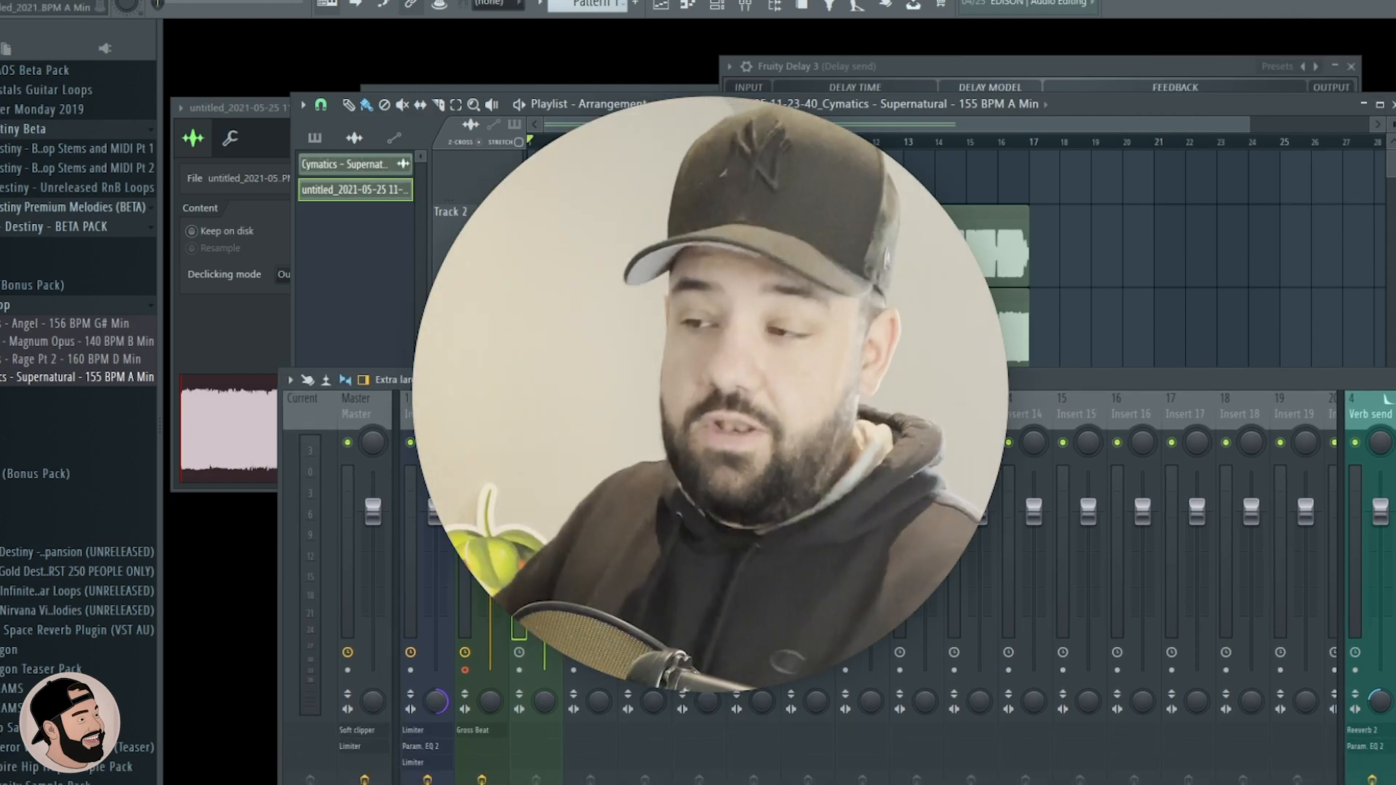
left_click_drag(587, 377, 333, 289)
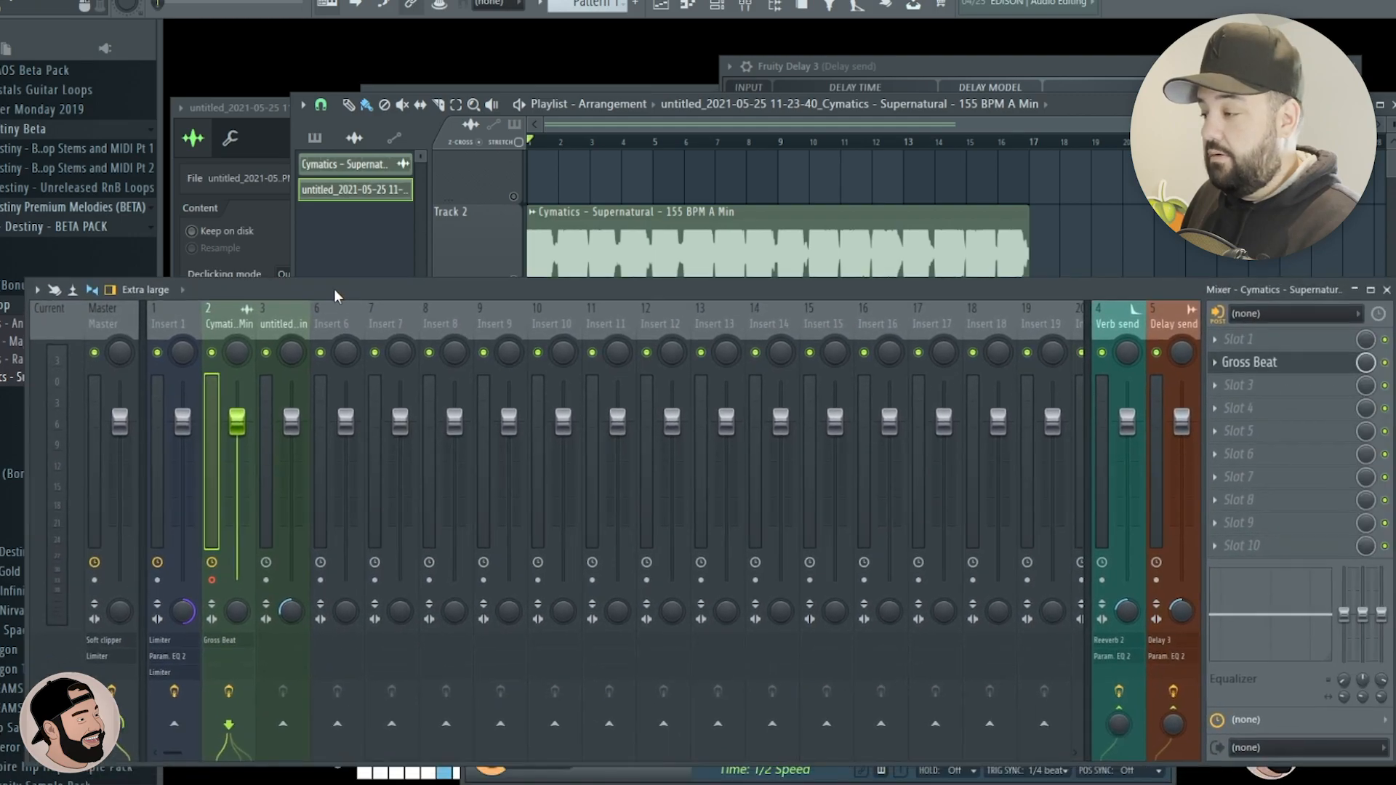
left_click(1266, 391)
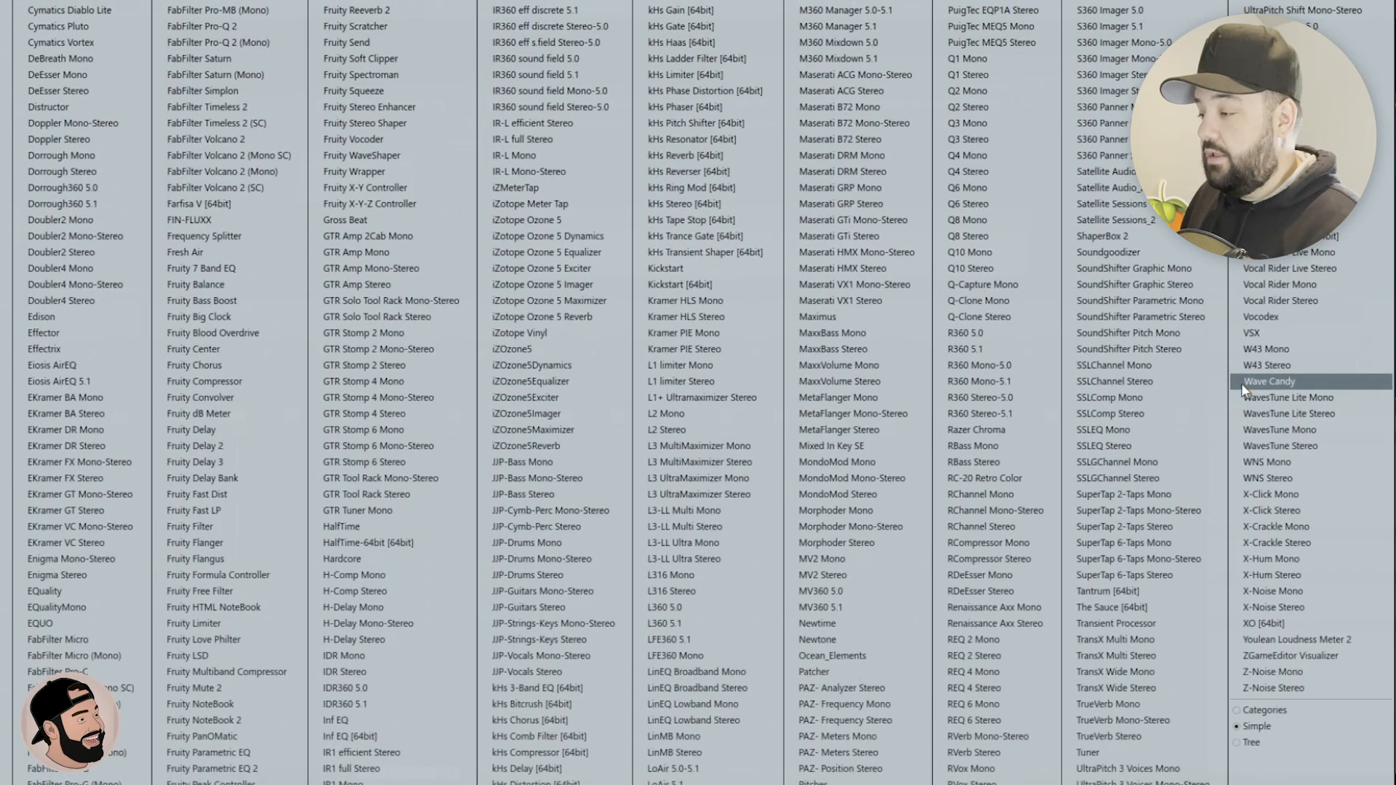
left_click(229, 768)
left_click(1215, 385)
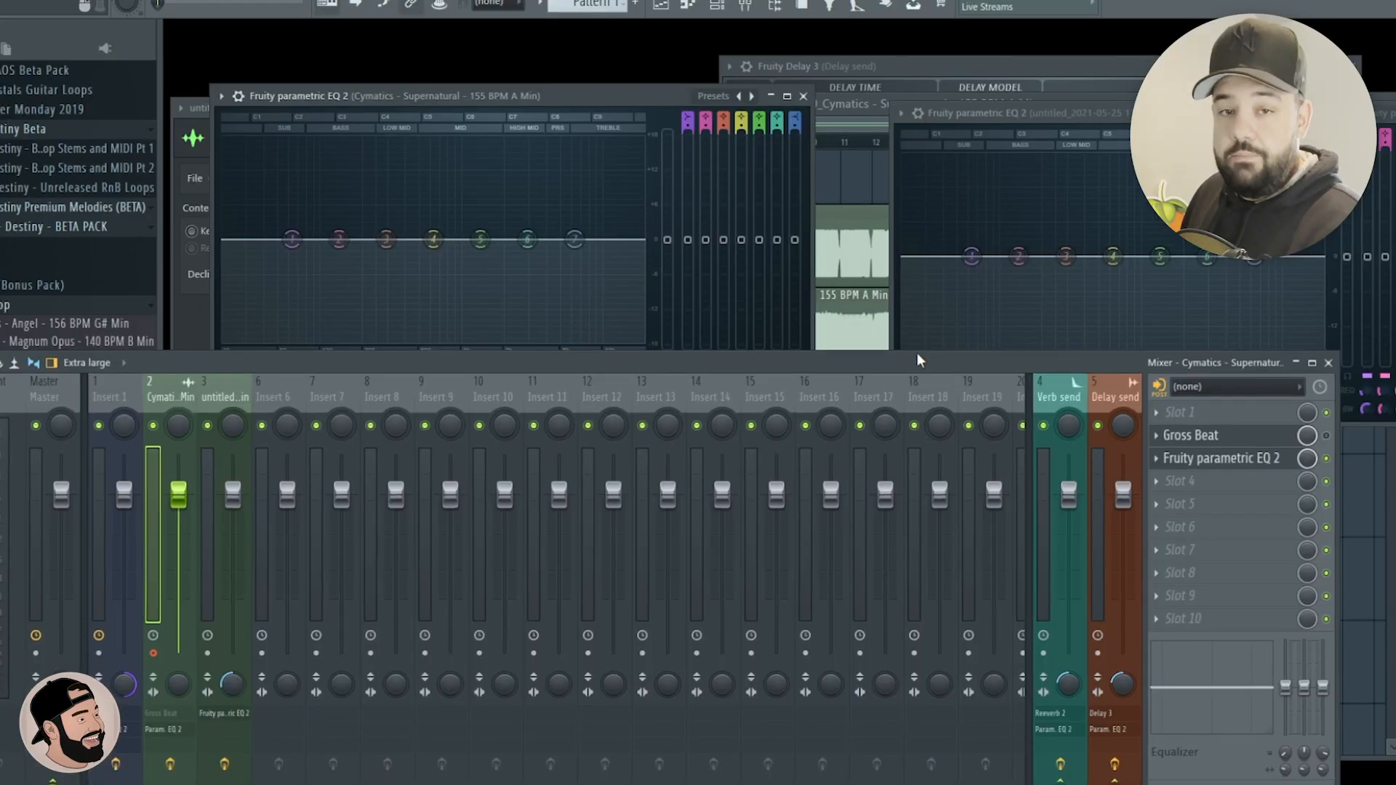
left_click_drag(918, 354, 991, 454)
left_click_drag(1049, 117, 980, 99)
left_click_drag(555, 95, 567, 98)
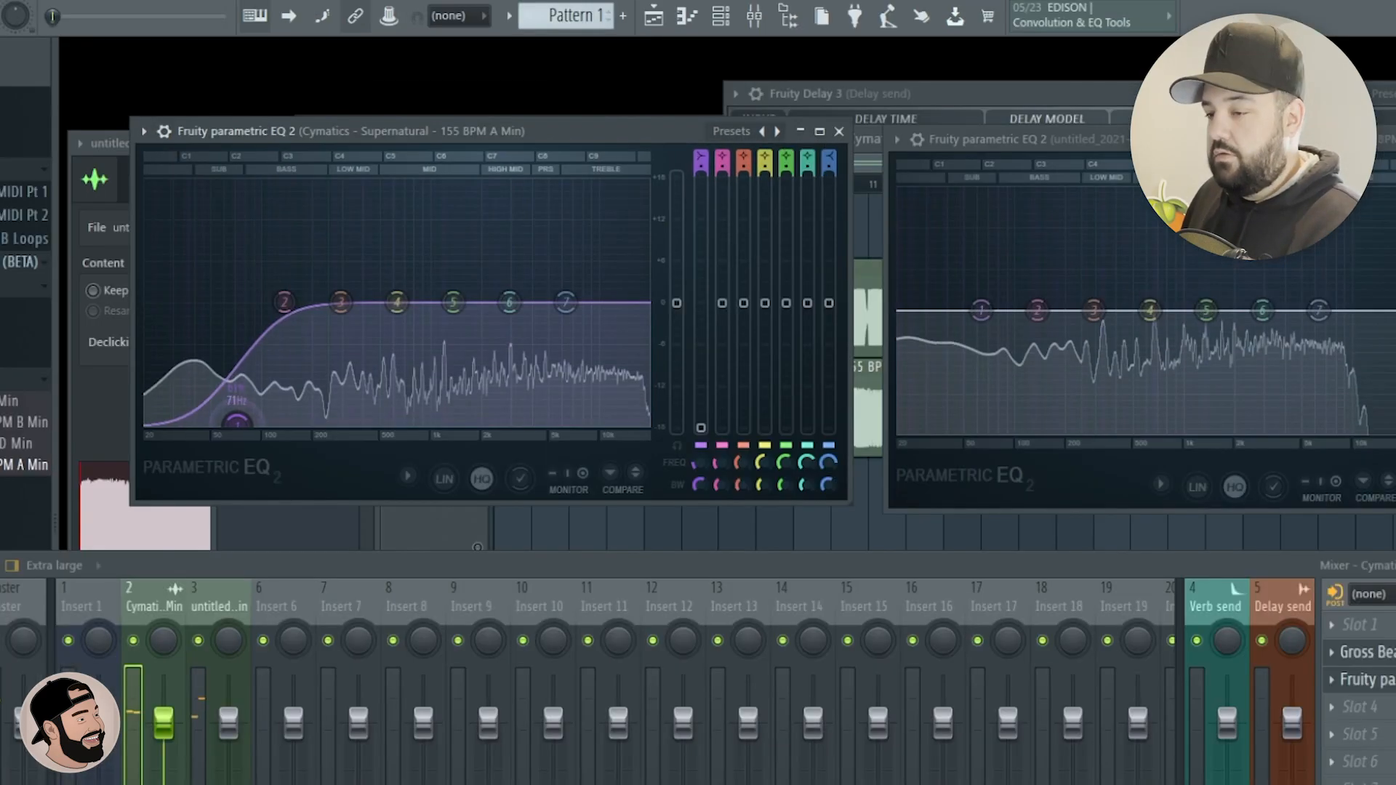
Cut the low end and slightly boost the treble on the original Supernatural loop's EQ.
left_click_drag(237, 418, 247, 420)
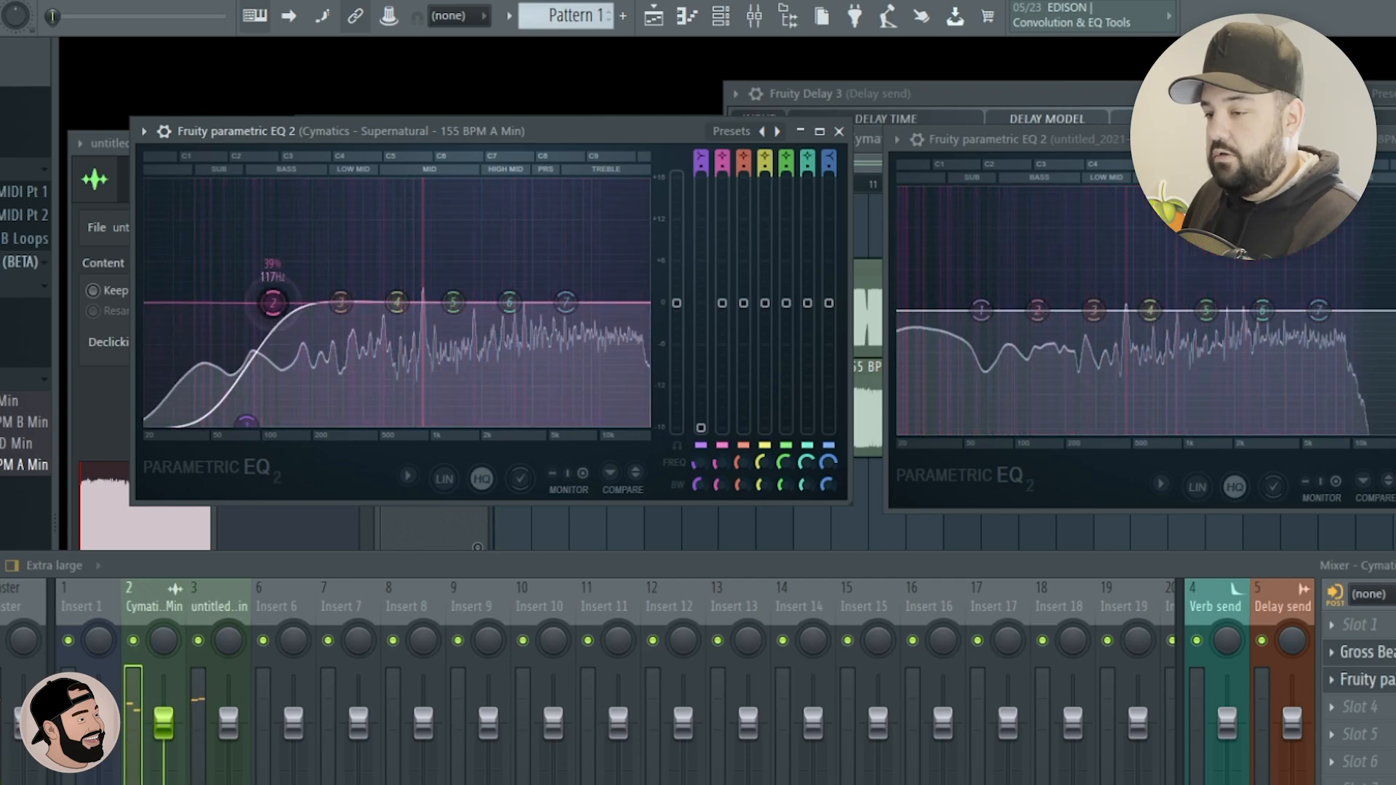
left_click_drag(284, 301, 212, 320)
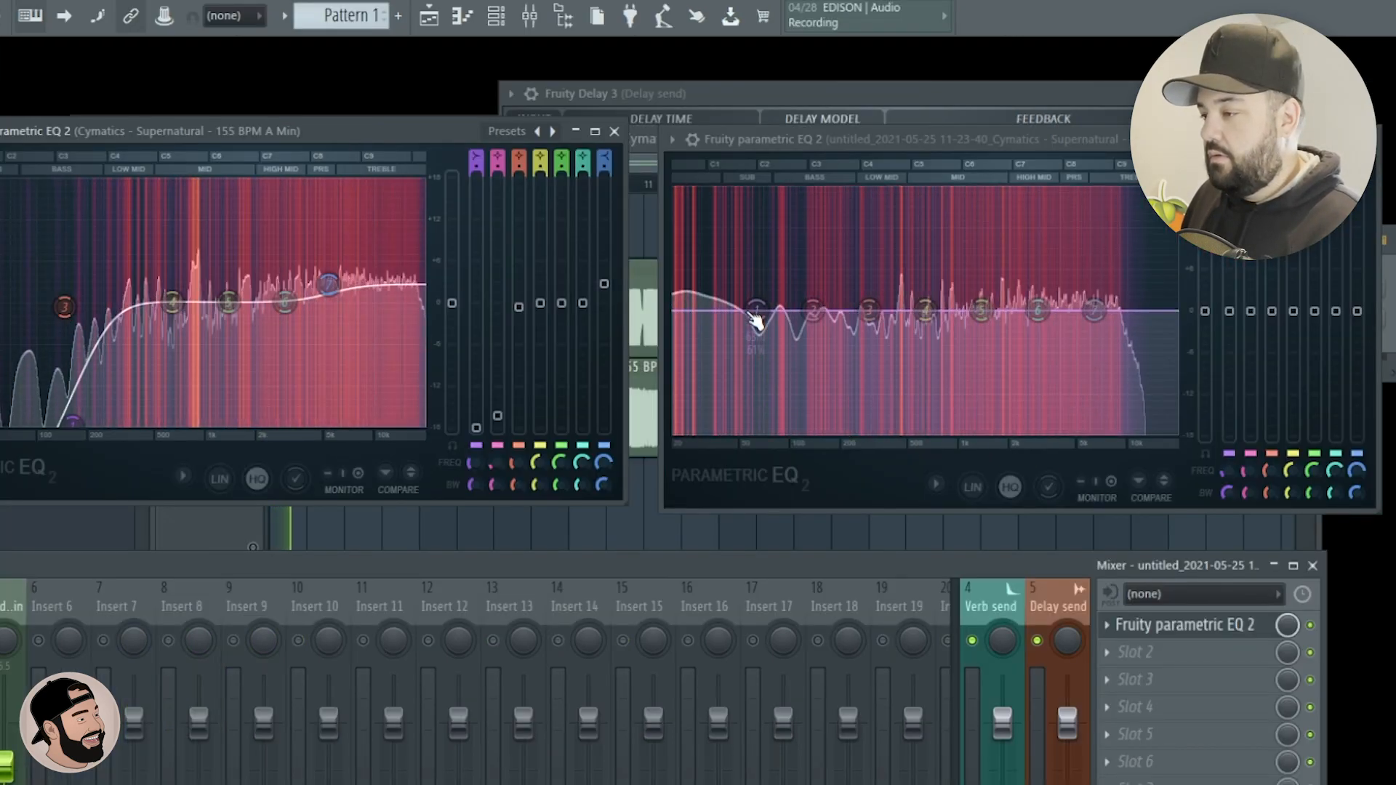
Cut the lows and highs and boost bands 3 and 4 on the rendered loop's EQ, and fine-tune the original's low cut.
left_click_drag(695, 426, 725, 409)
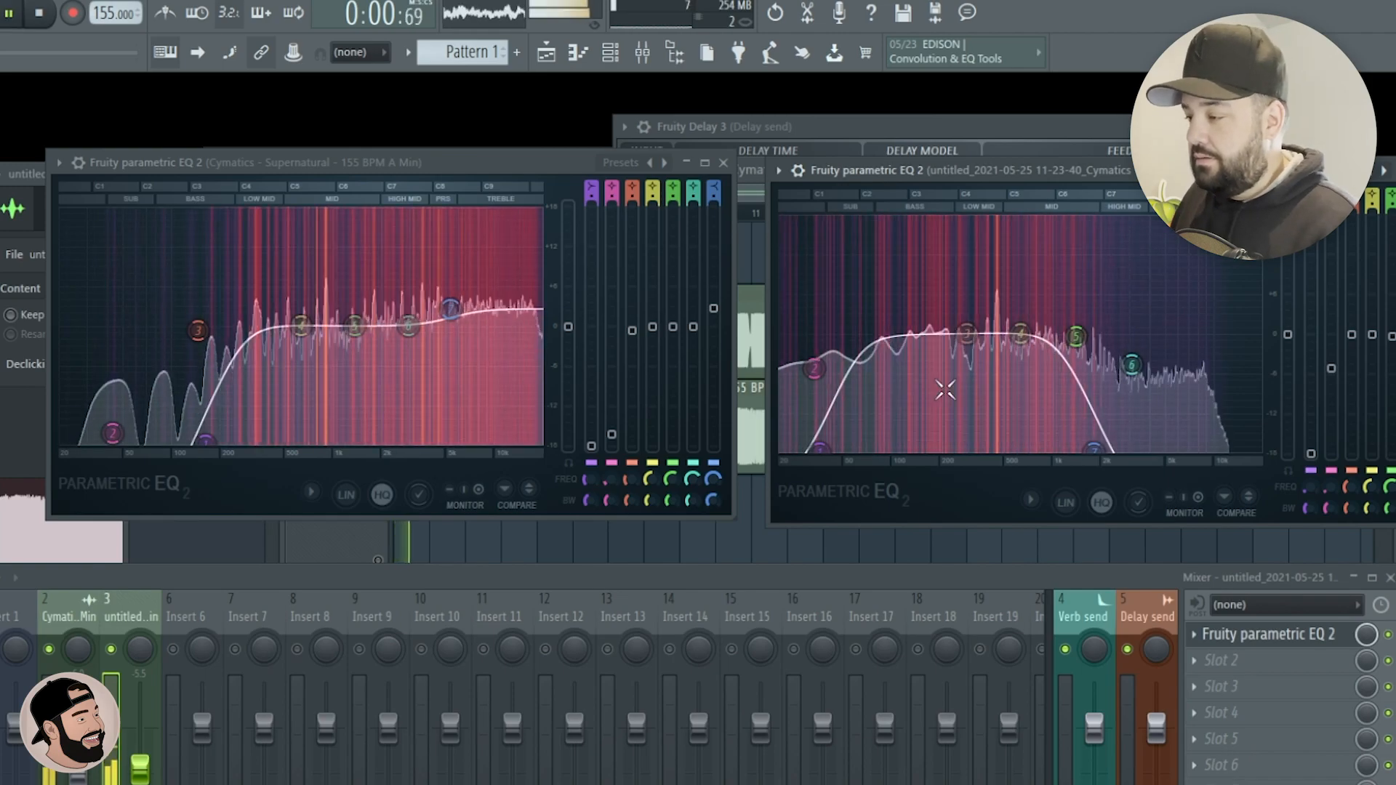
left_click_drag(821, 447, 816, 447)
left_click_drag(966, 336, 899, 326)
left_click_drag(1091, 448, 1053, 447)
left_click_drag(1076, 336, 1003, 311)
left_click_drag(1053, 446, 1000, 447)
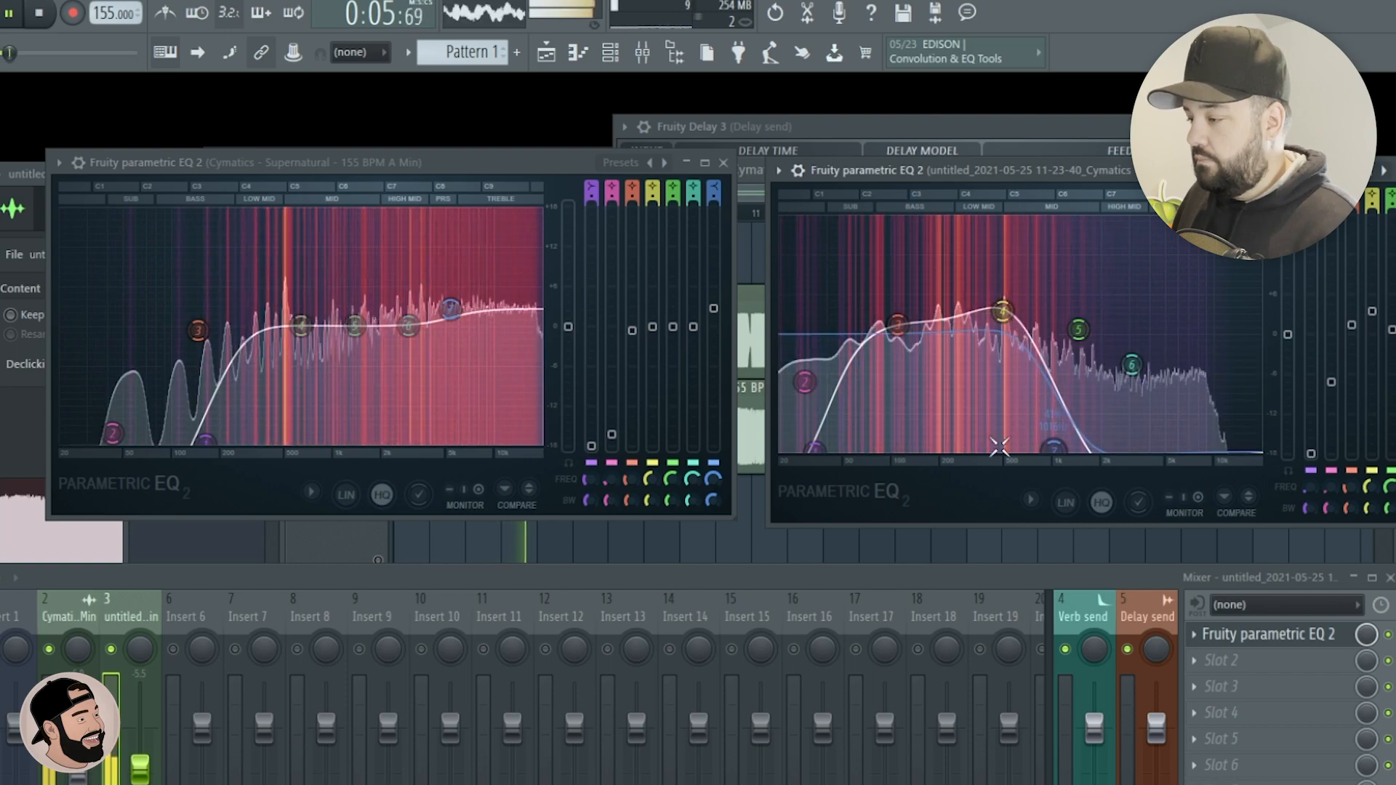
left_click(198, 442)
key("space")
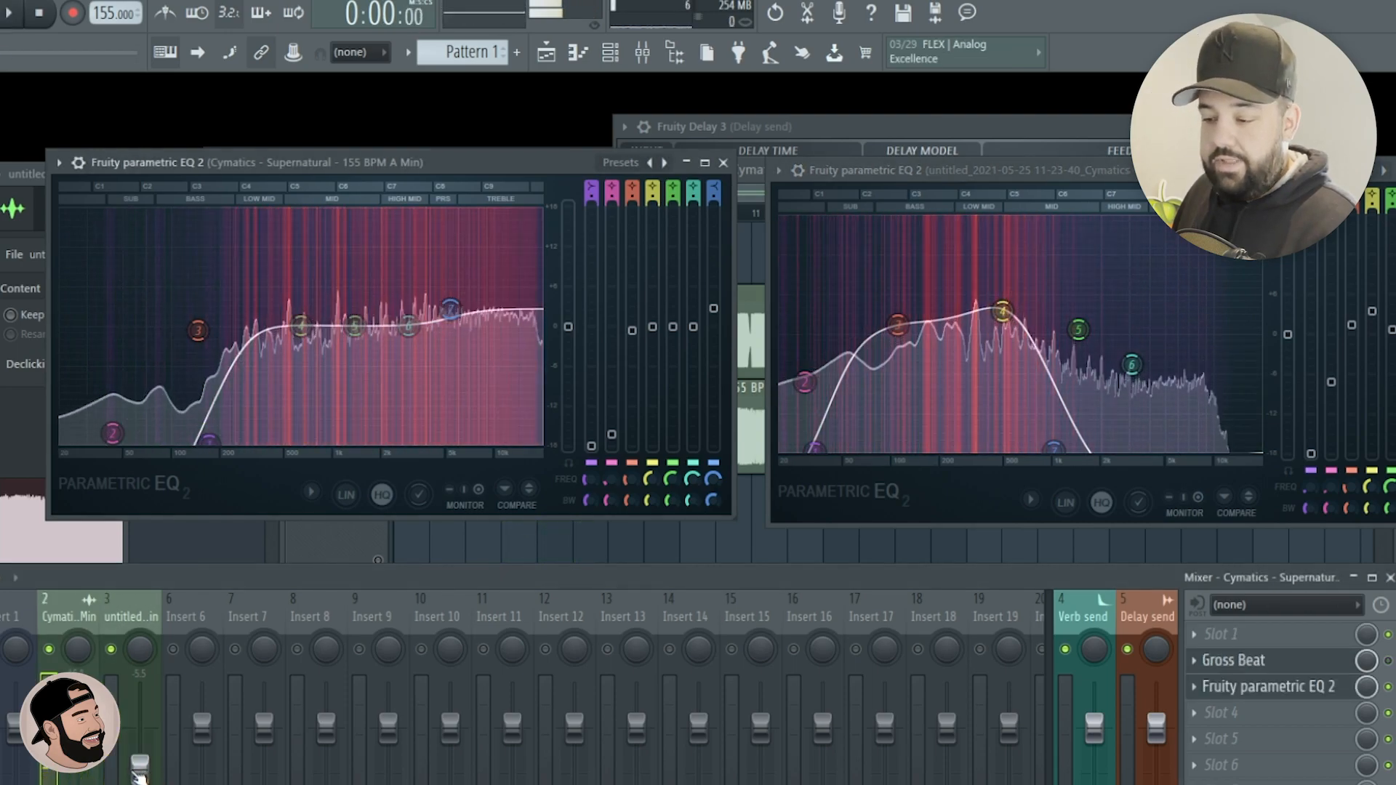
Balance the volume faders of the original loop on mixer track 2 and the rendered loop on mixer track 3.
left_click(131, 617)
left_click(79, 768)
left_click_drag(142, 770, 142, 766)
left_click(78, 764)
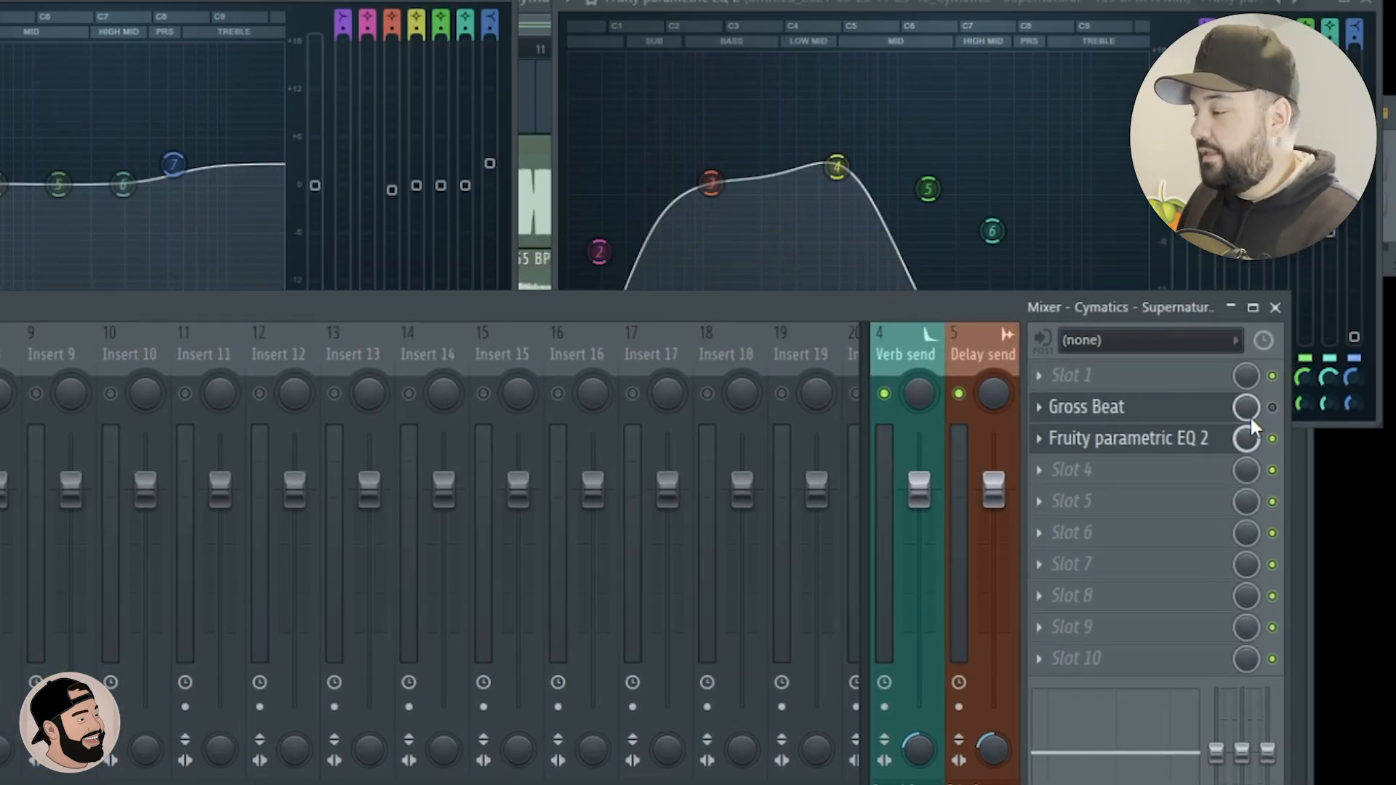
In Gross Beat on the original loop, choose the Empty time preset and the 1/4 Gate Out volume preset.
left_click(1153, 416)
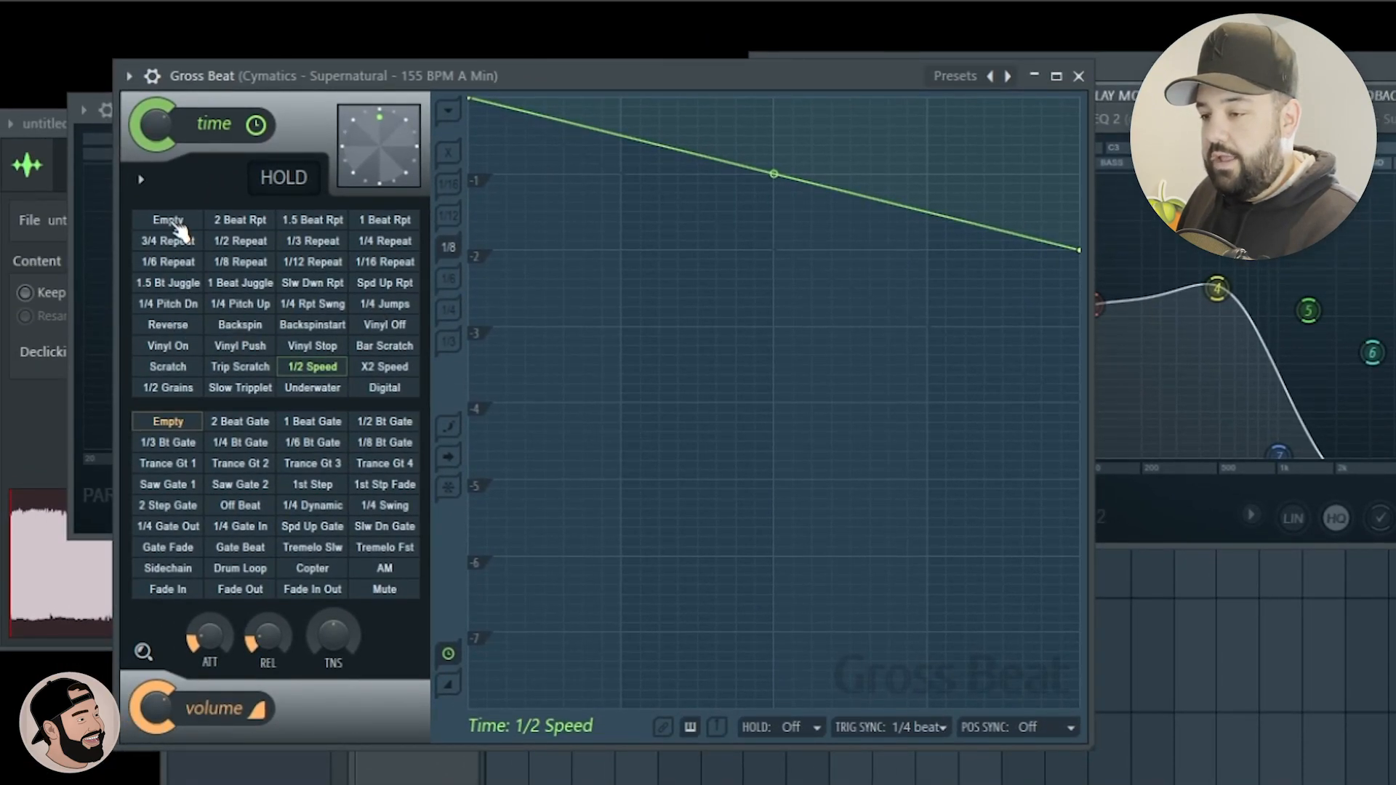
left_click(169, 220)
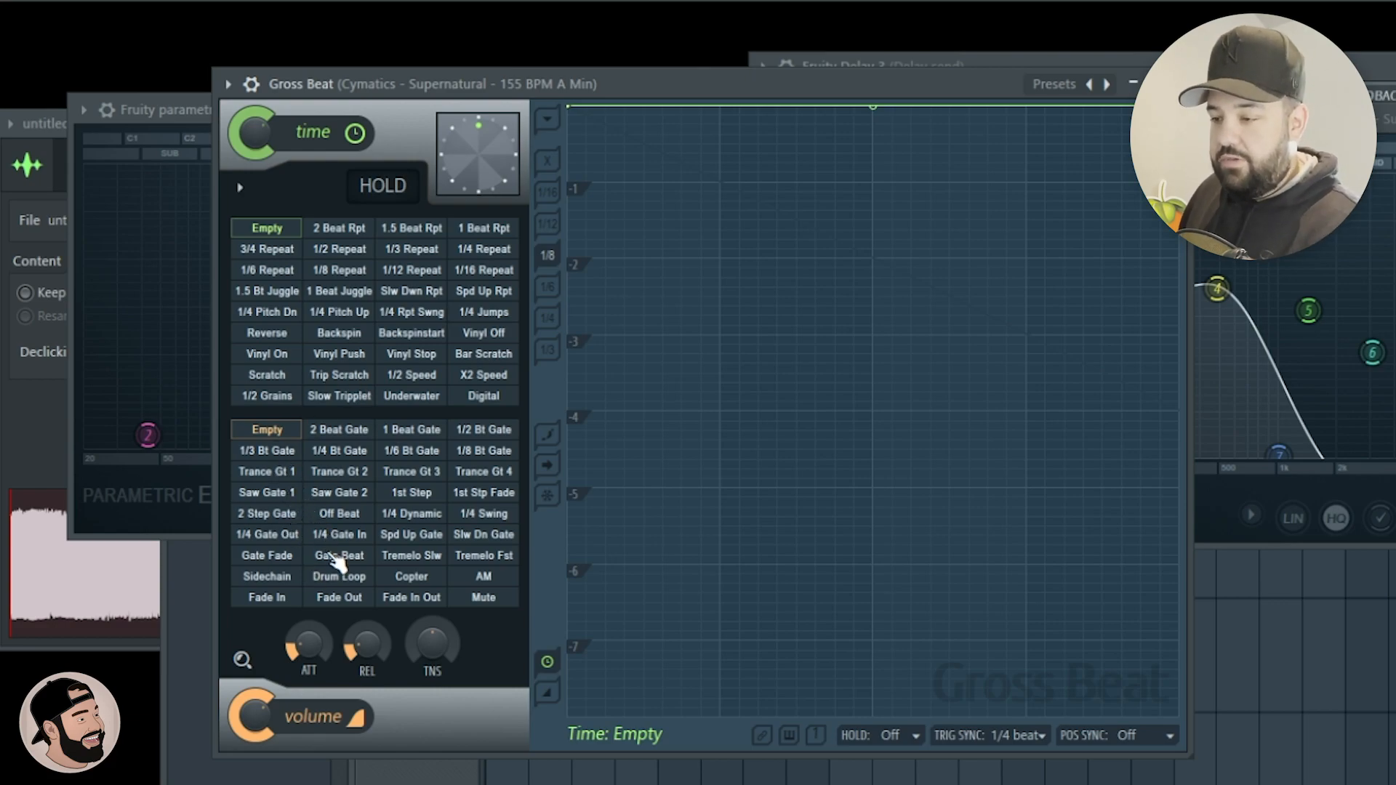
left_click(283, 536)
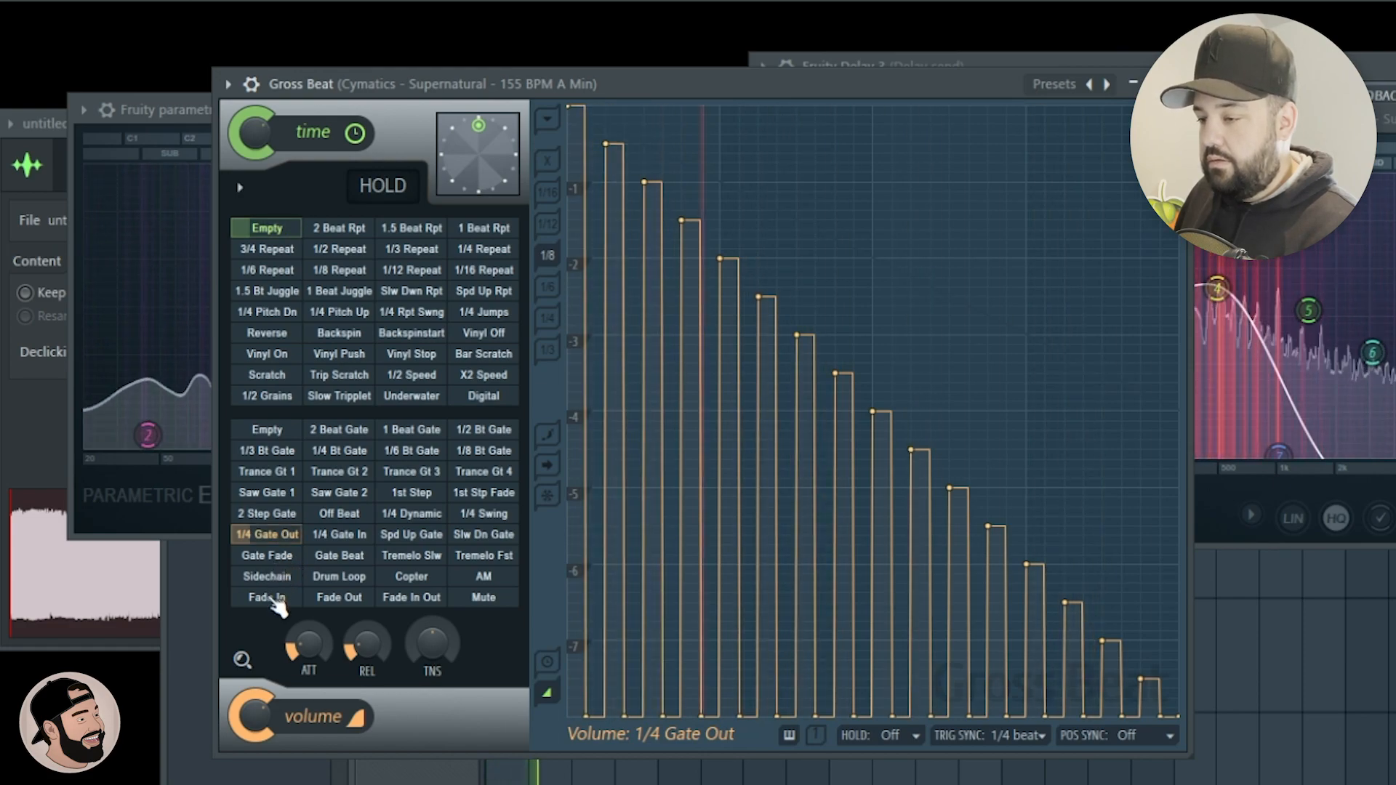
left_click_drag(712, 87, 720, 38)
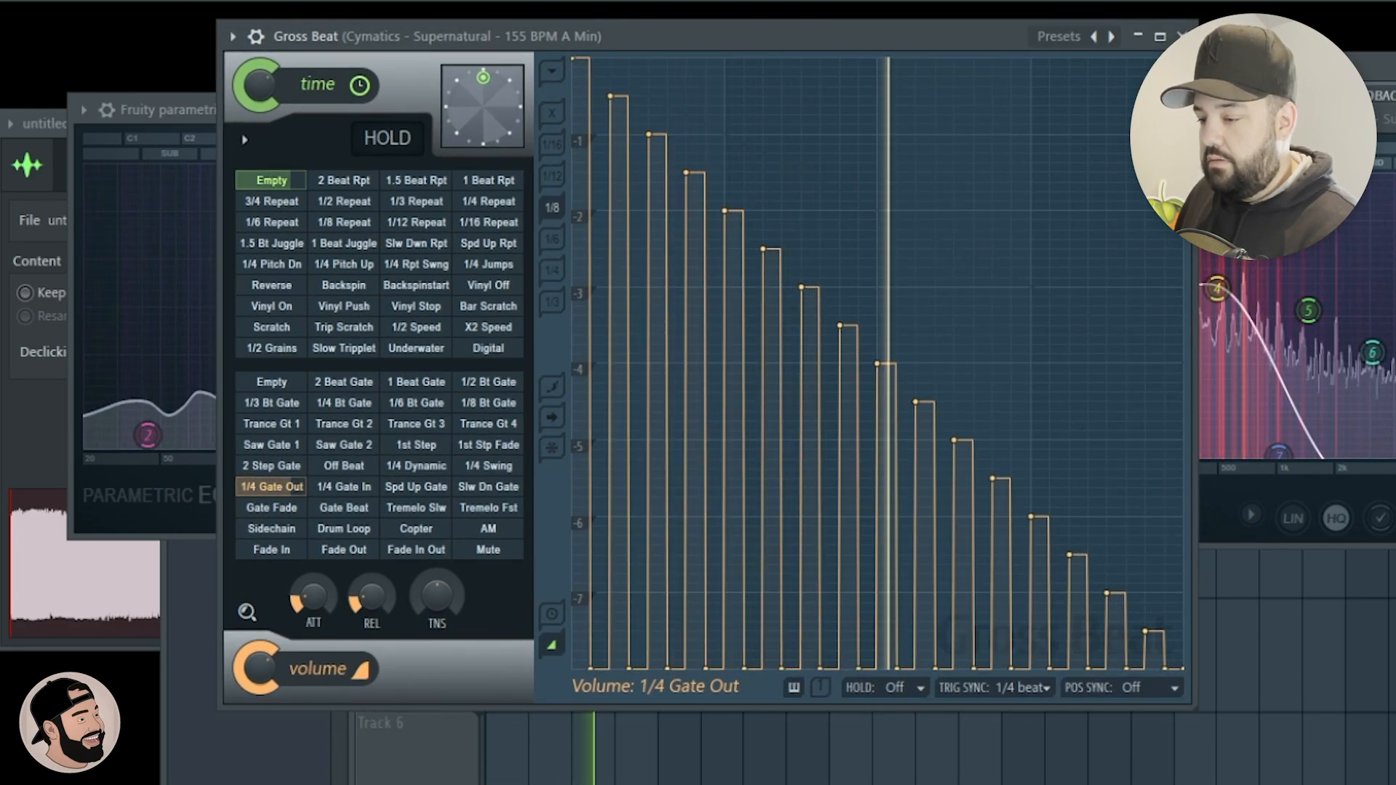
Insert Effectrix between Gross Beat and Fruity Parametric EQ 2 on the original loop's mixer track 2.
key("F9")
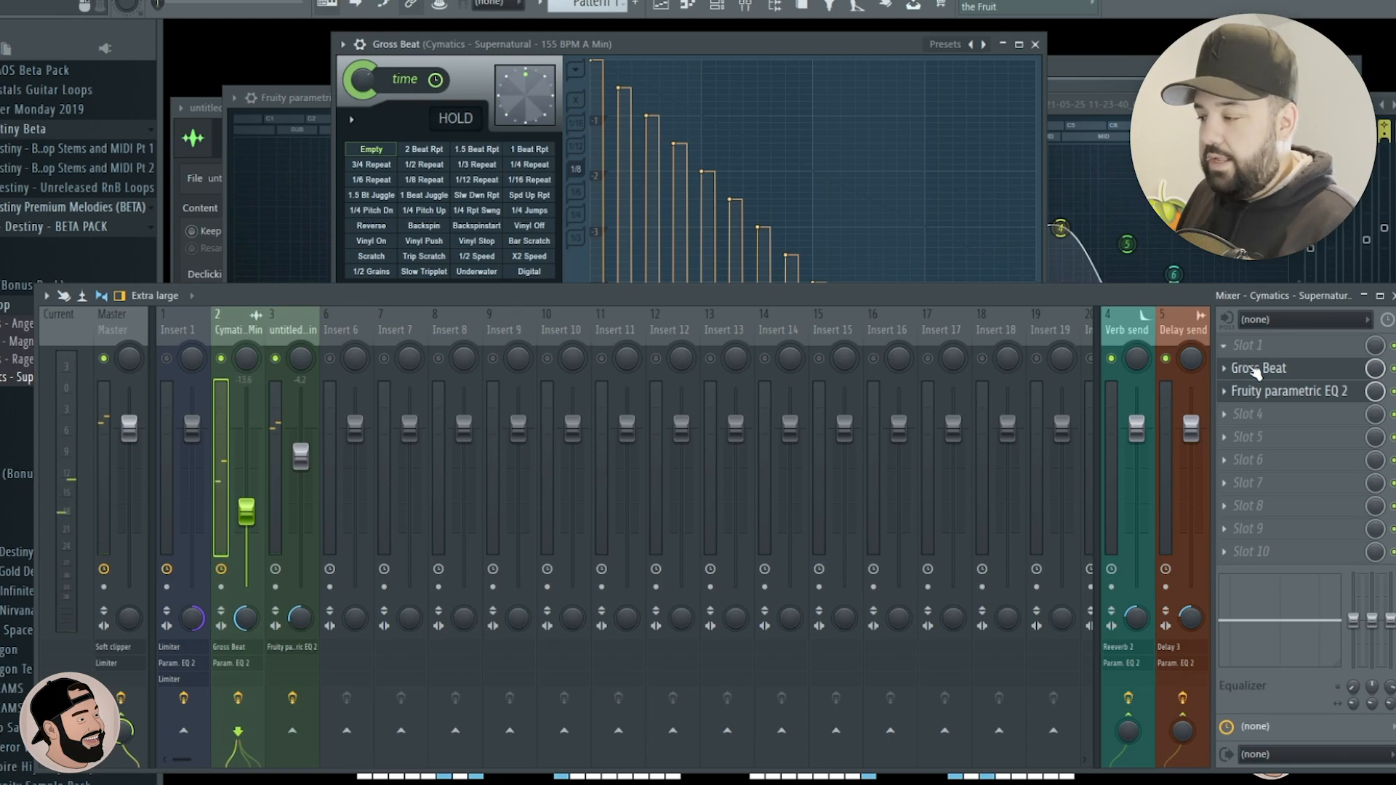
left_click(1231, 396)
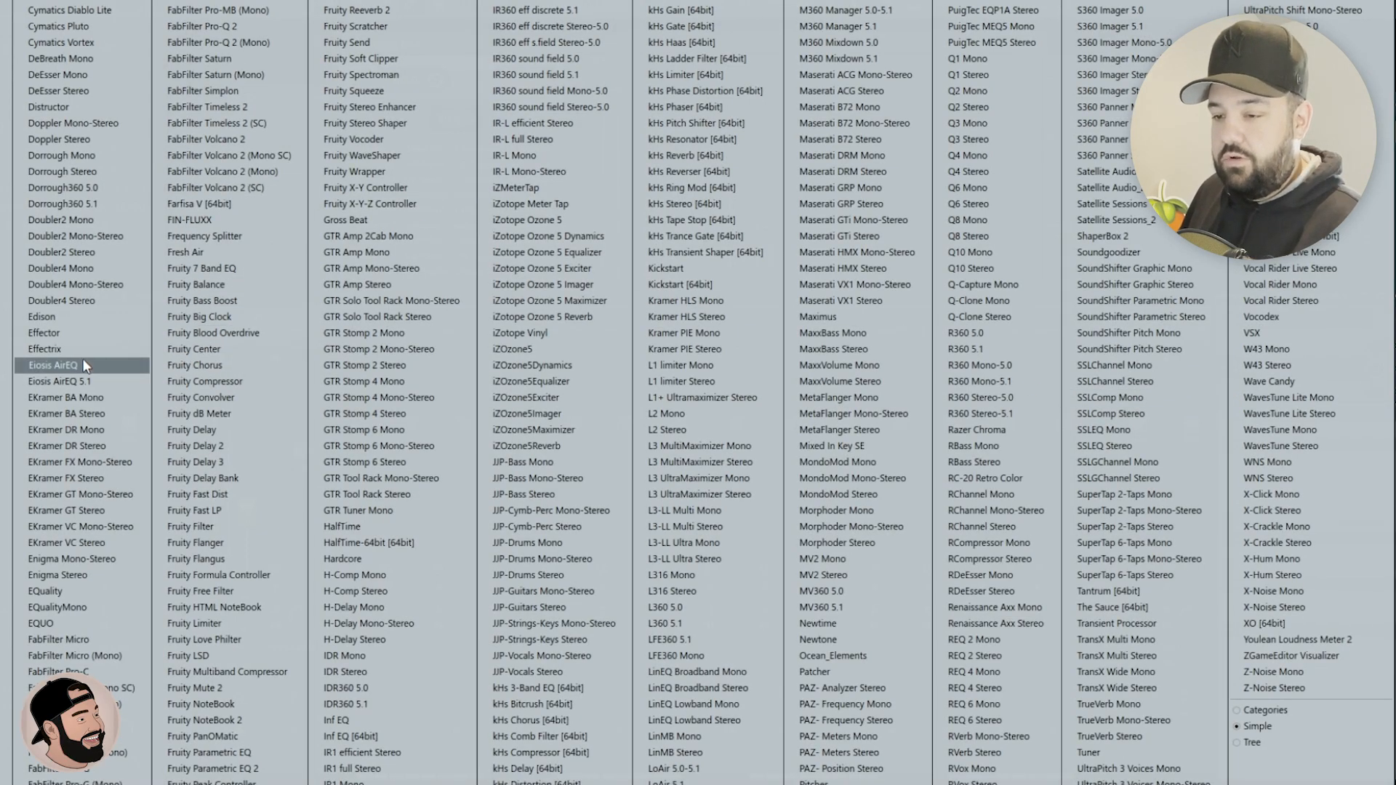
left_click(54, 348)
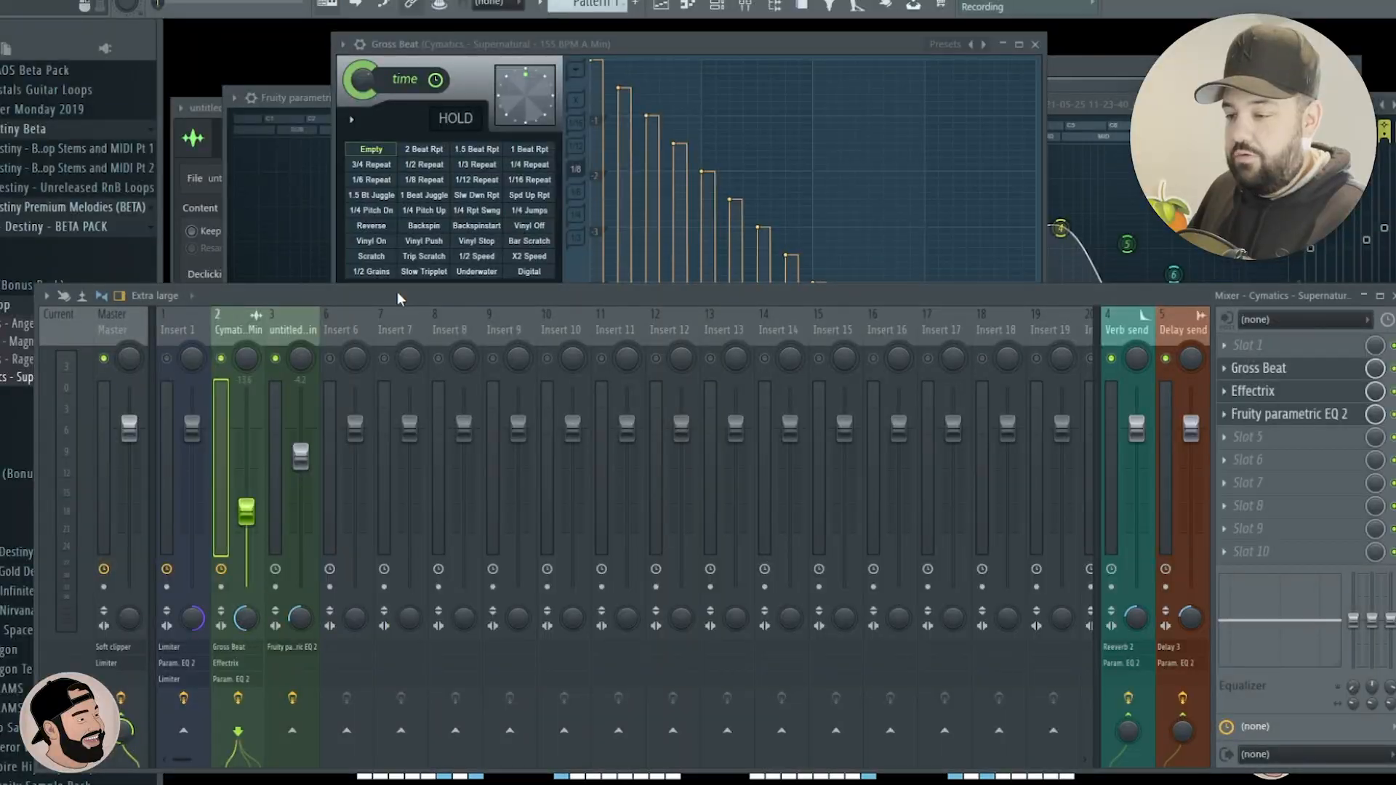
left_click_drag(397, 293, 416, 525)
left_click_drag(1319, 305, 632, 89)
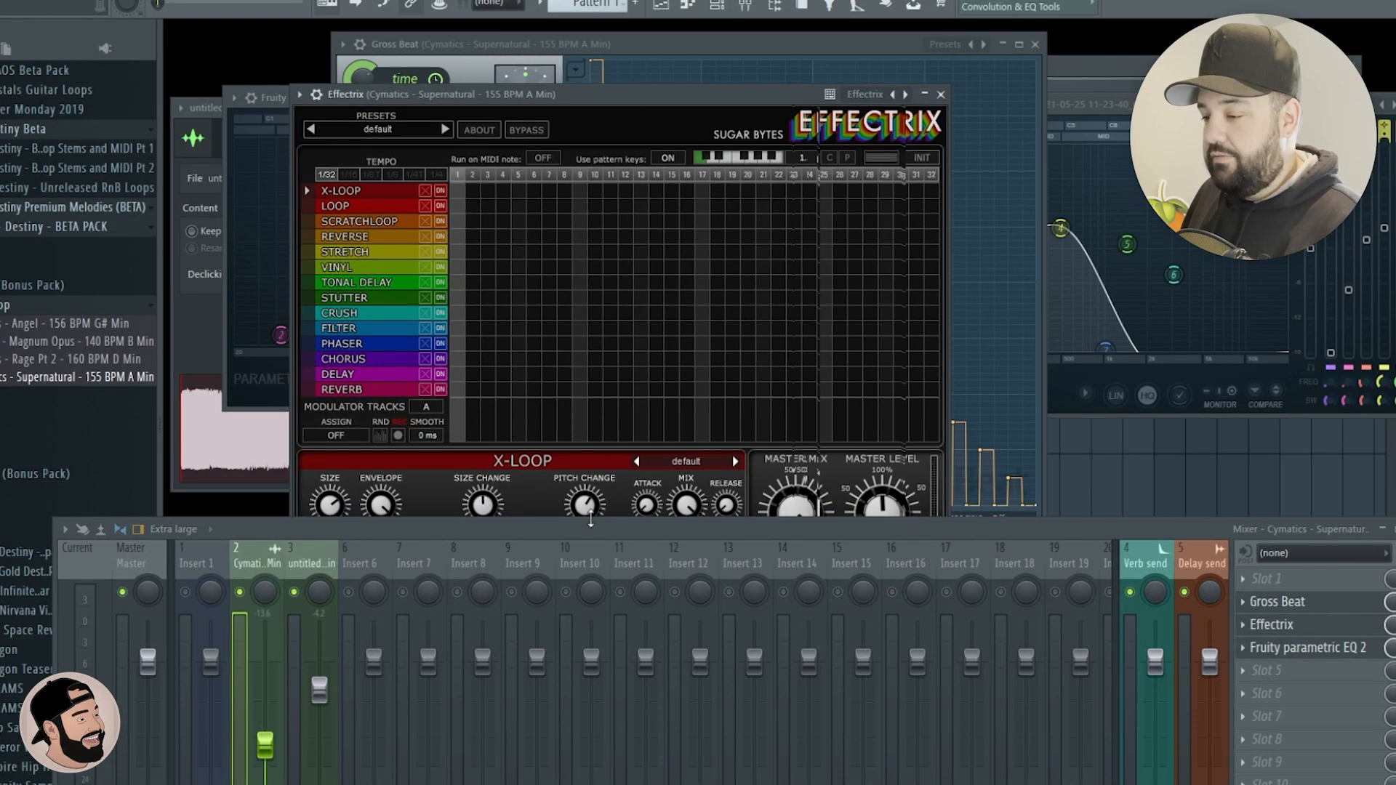
Draw Vinyl effects on steps 9–14 and 25–30 in Effectrix, with slope 16.50% and mix 59.99%.
left_click(353, 254)
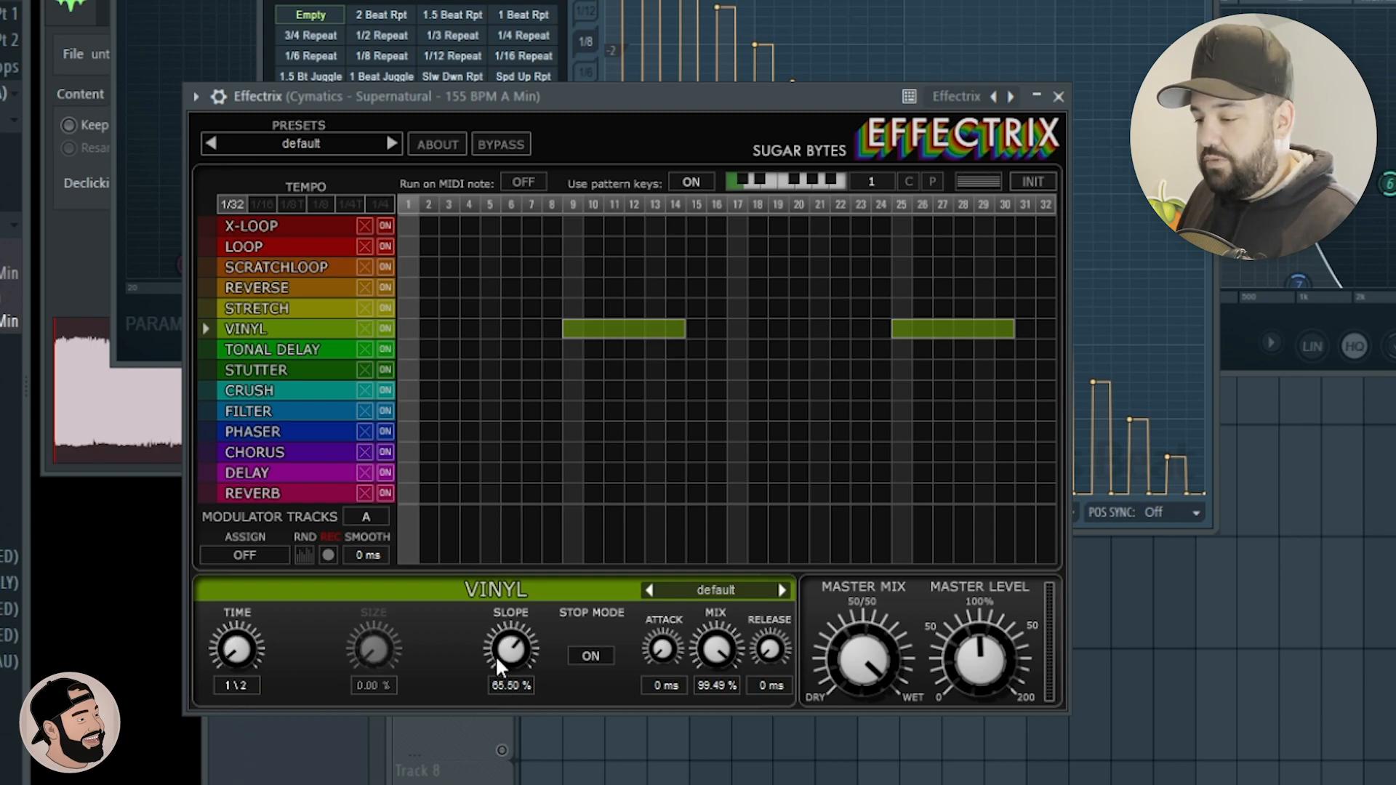
left_click_drag(722, 651, 709, 741)
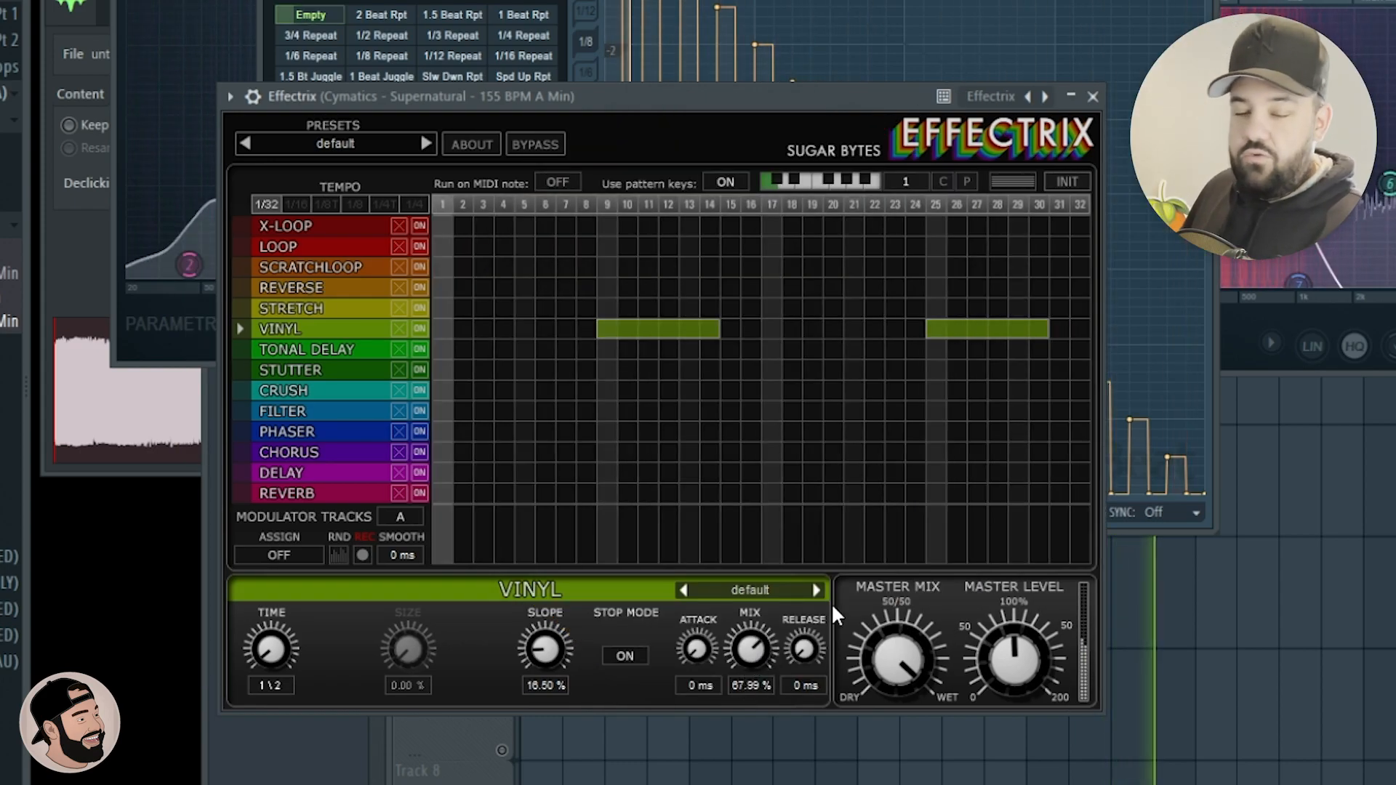
left_click_drag(761, 649, 757, 667)
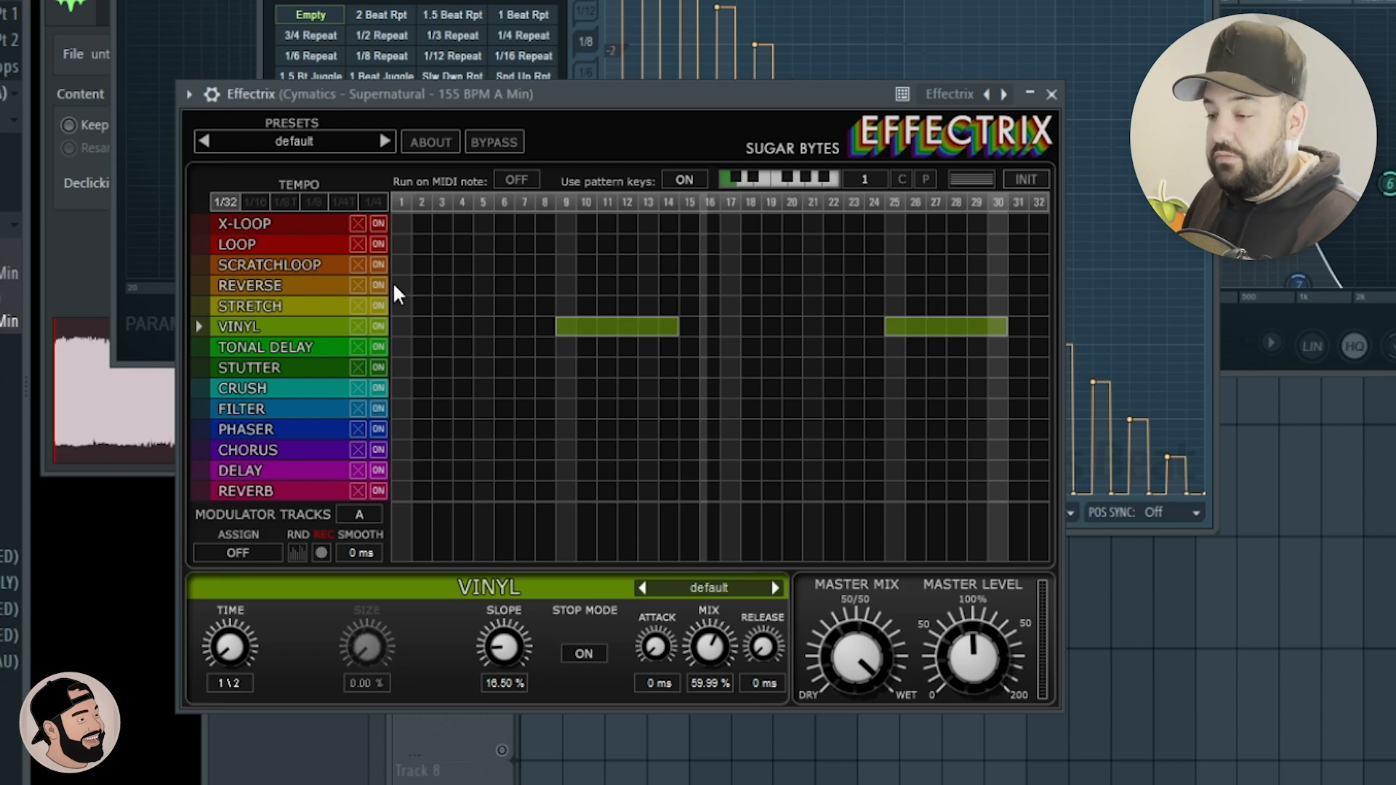
Apply the Reverse effect across all 32 Effectrix steps and set its mix to 38.50%.
left_click_drag(394, 284, 1040, 285)
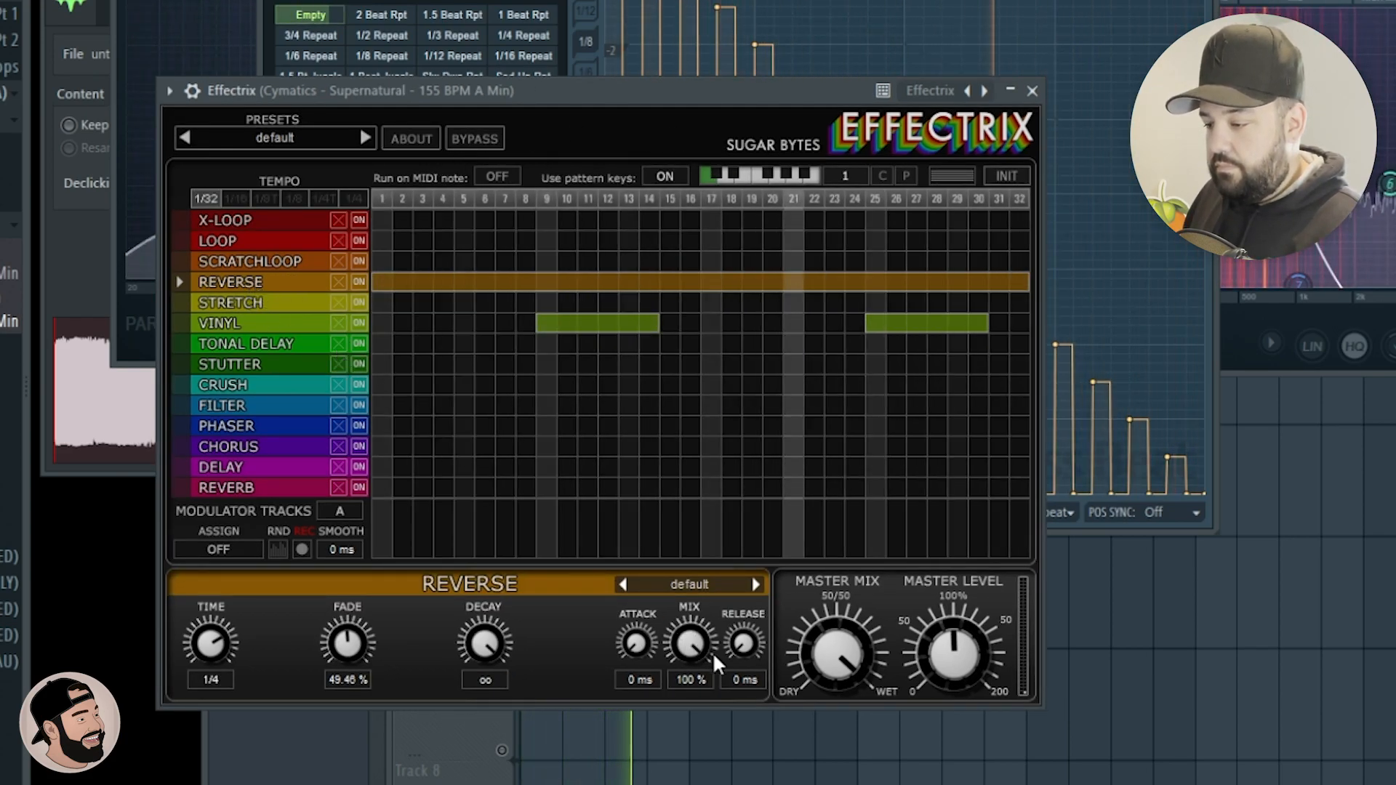
left_click_drag(688, 640, 693, 721)
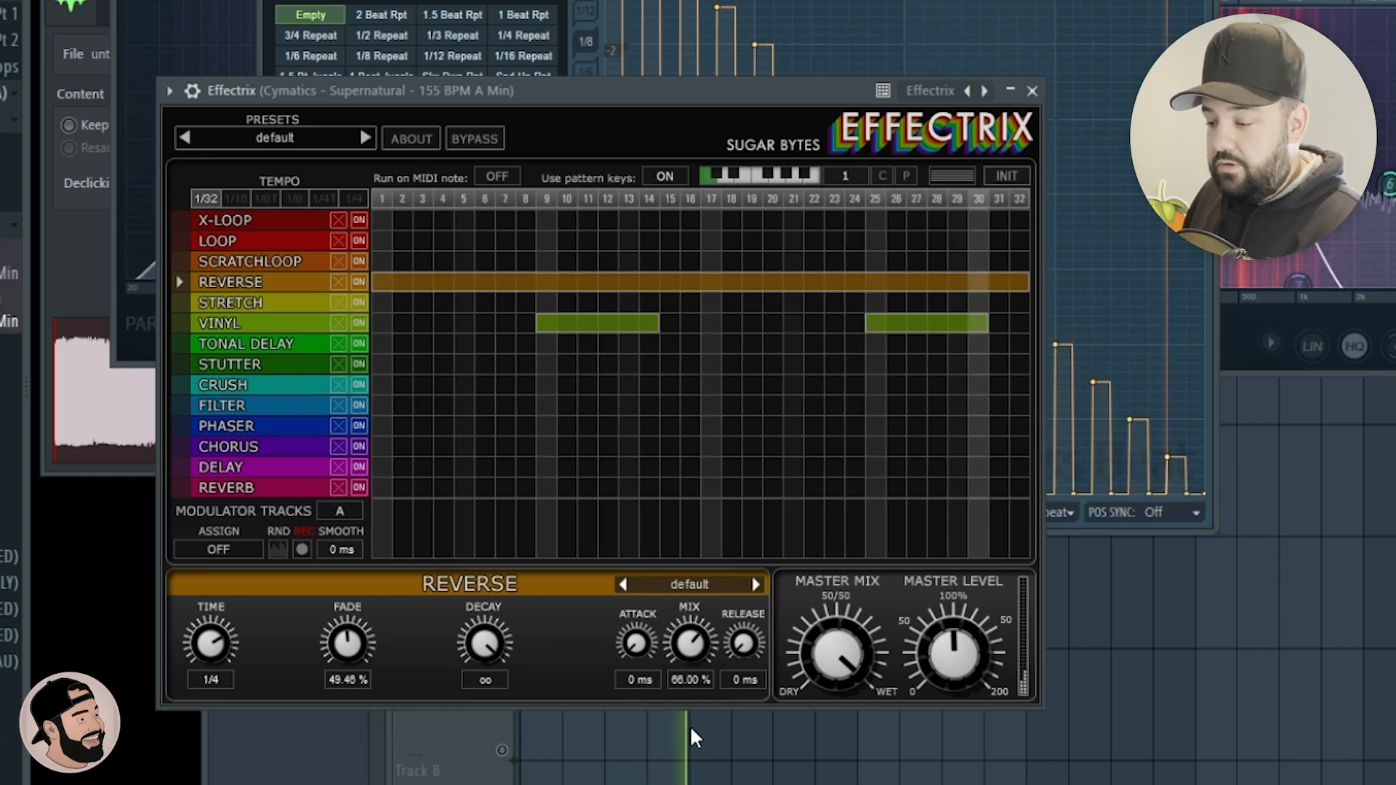
left_click_drag(683, 655, 688, 639)
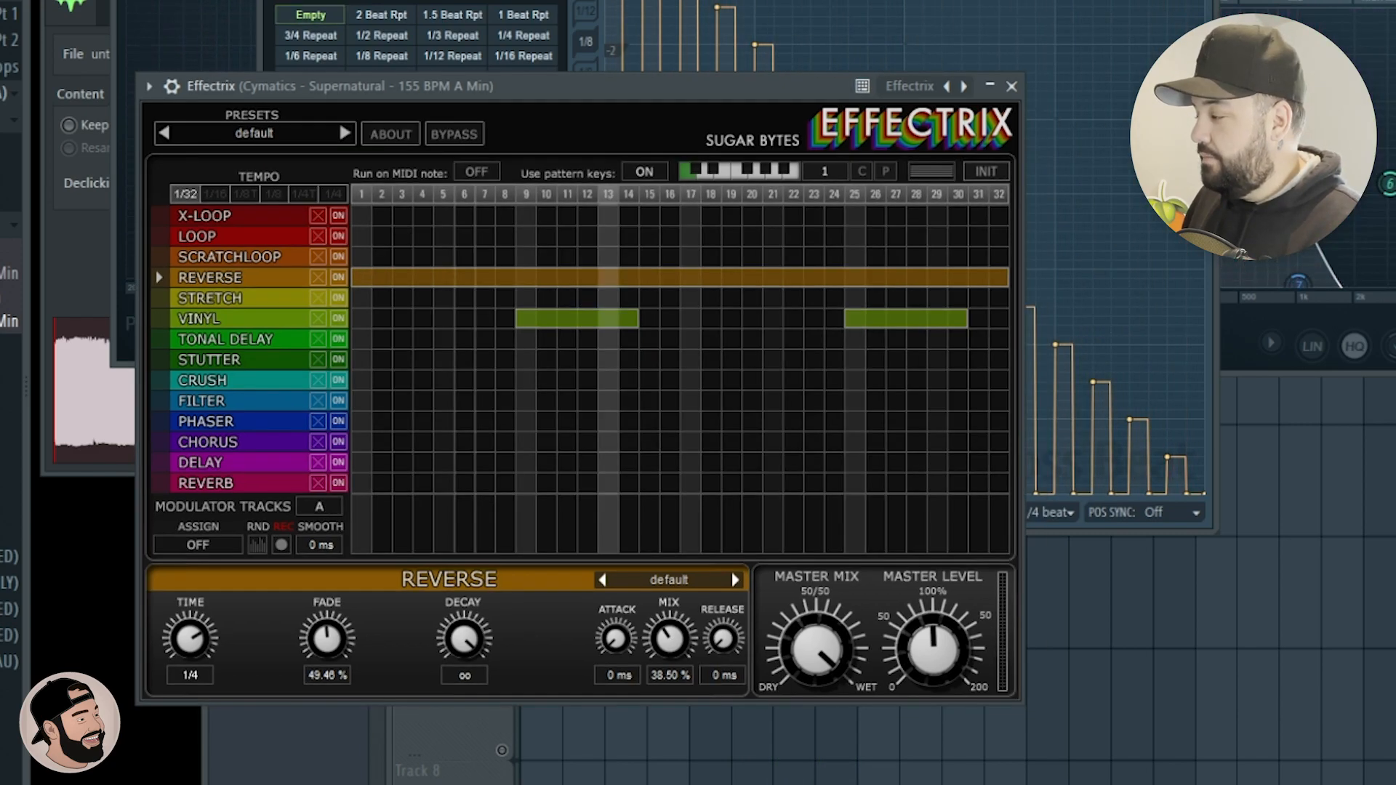
Raise the volume fader of the original loop on mixer track 2 to rebalance it against track 3.
key("F9")
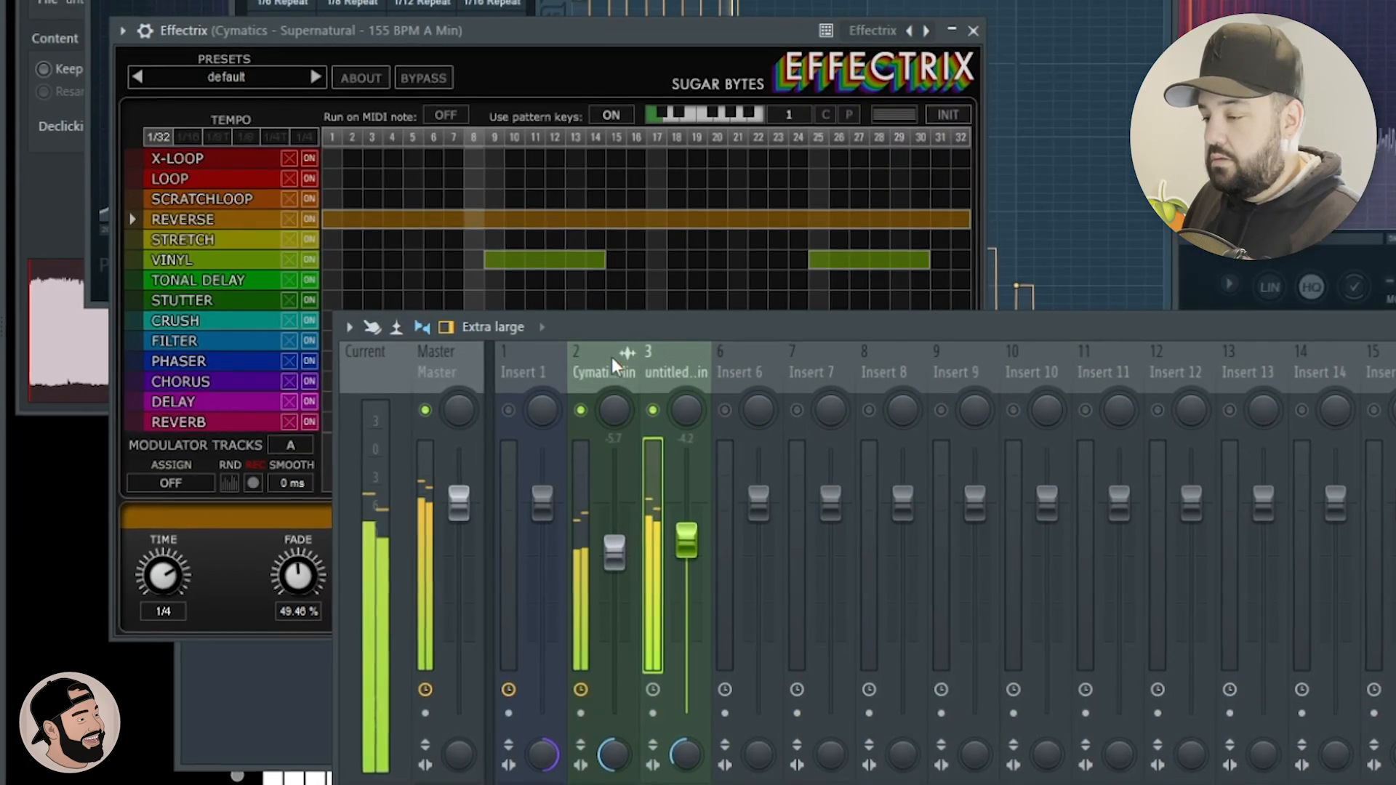
left_click(612, 357)
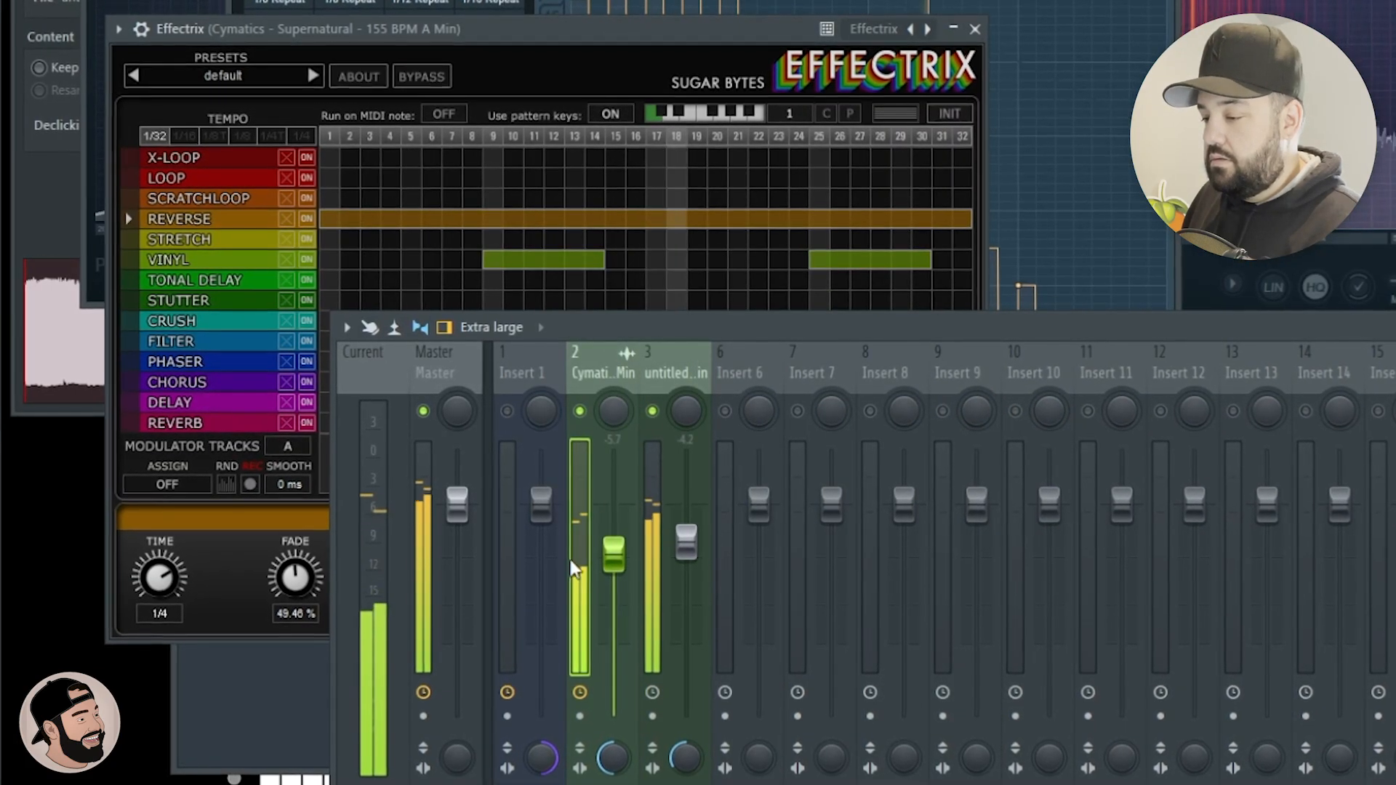
left_click_drag(614, 564, 614, 565)
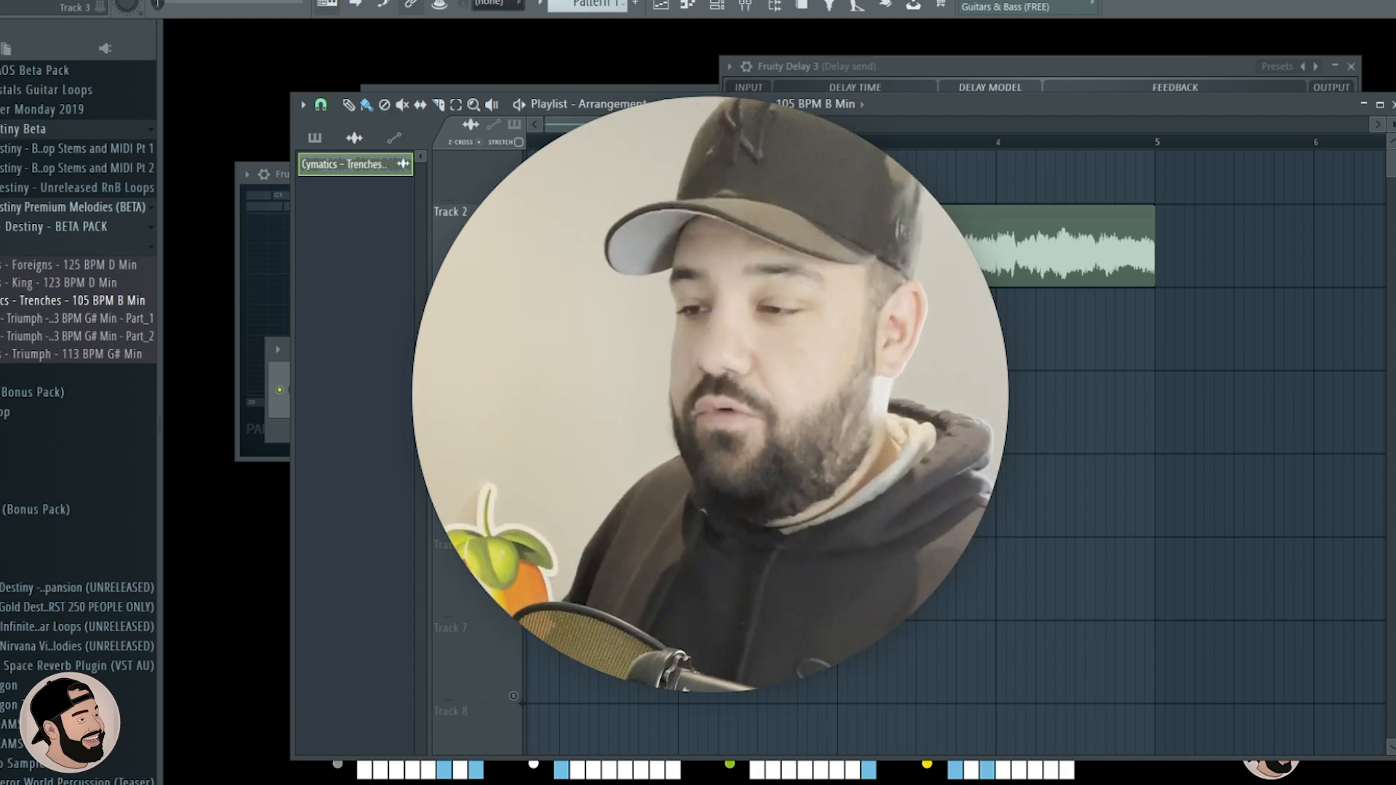
Open the channel settings of the Cymatics Trenches 105 BPM loop and open its sample in a new Fruity Slicer channel.
left_click(549, 224)
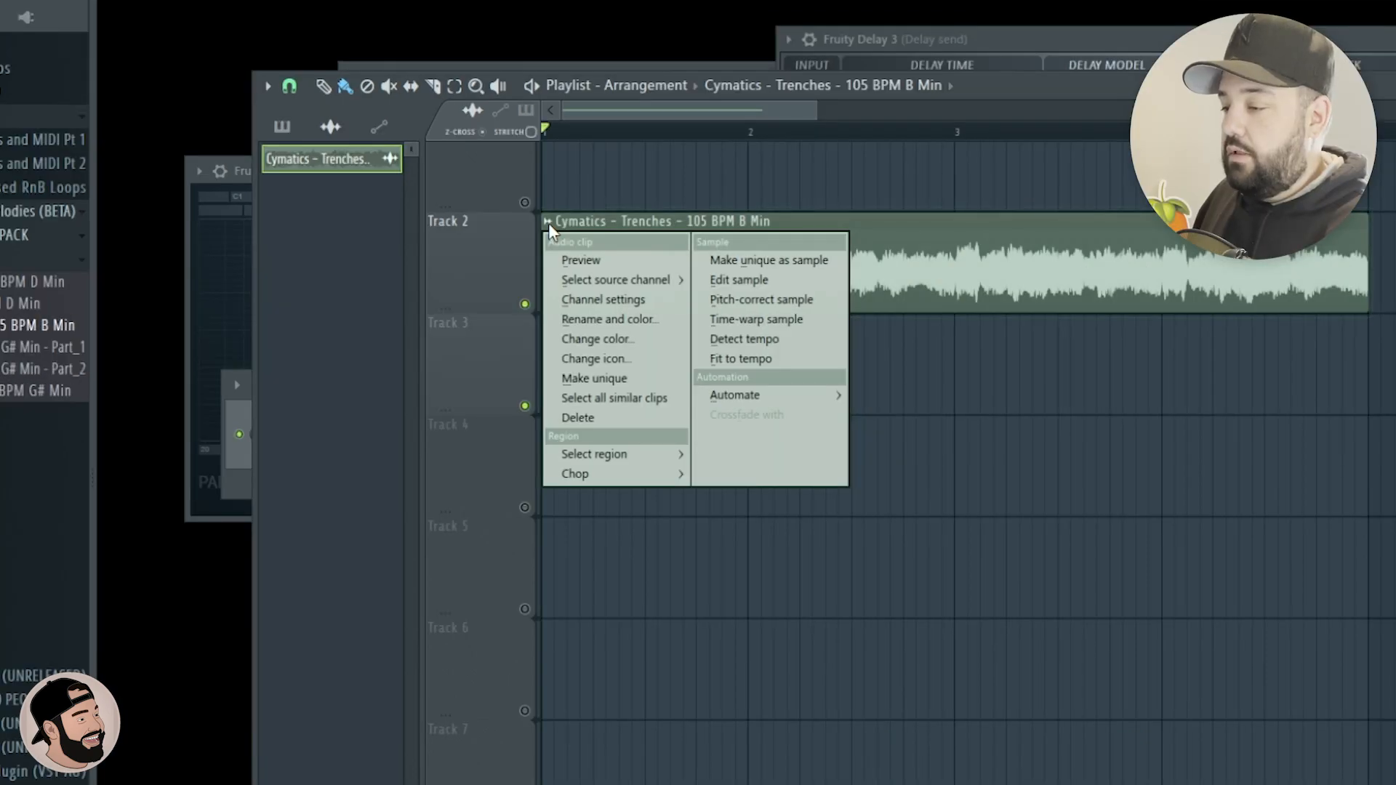
left_click(549, 224)
double_click(624, 246)
right_click(411, 529)
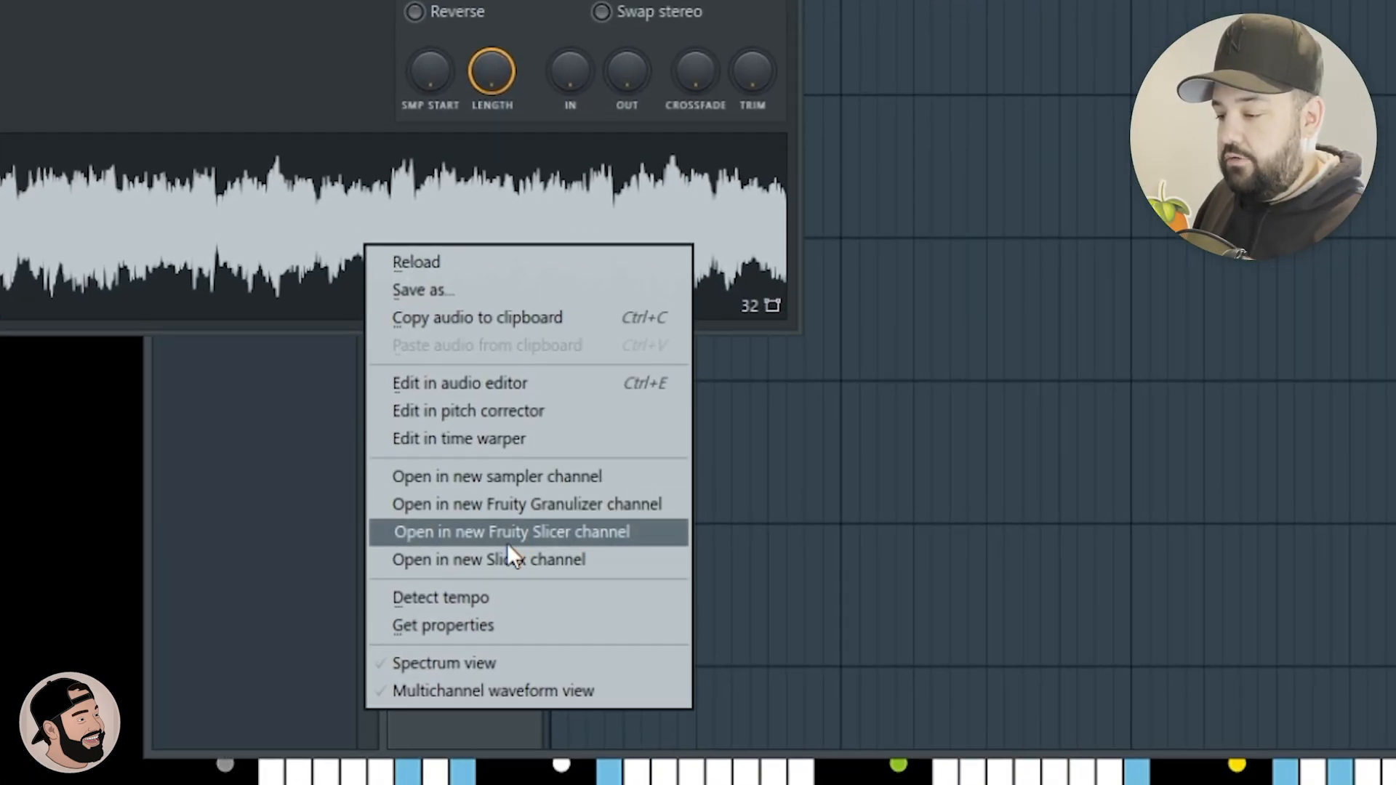
left_click(478, 538)
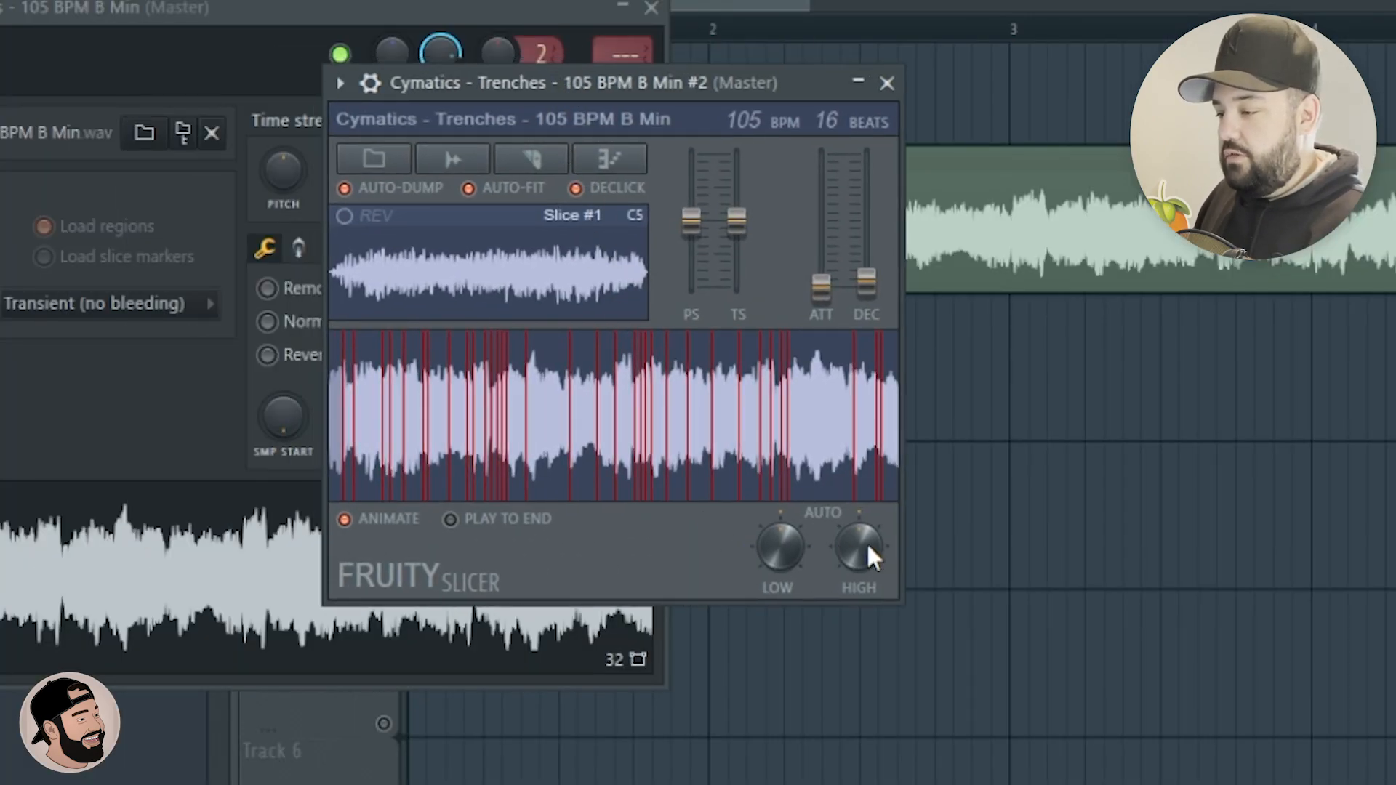
Sequence a two-bar pattern from the Fruity Slicer slices of the Trenches loop in the piano roll.
left_click_drag(868, 547, 868, 528)
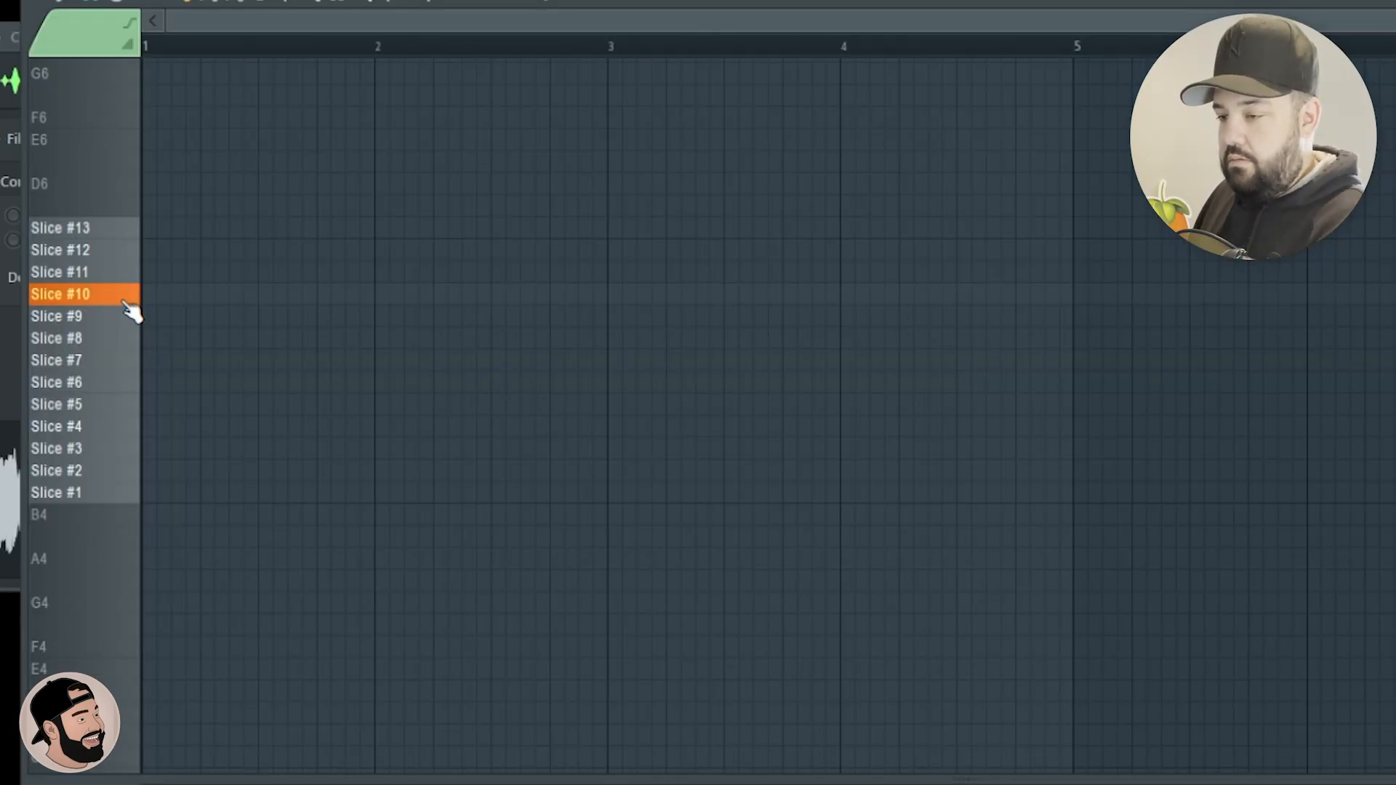
scroll(86, 361, "up", 2)
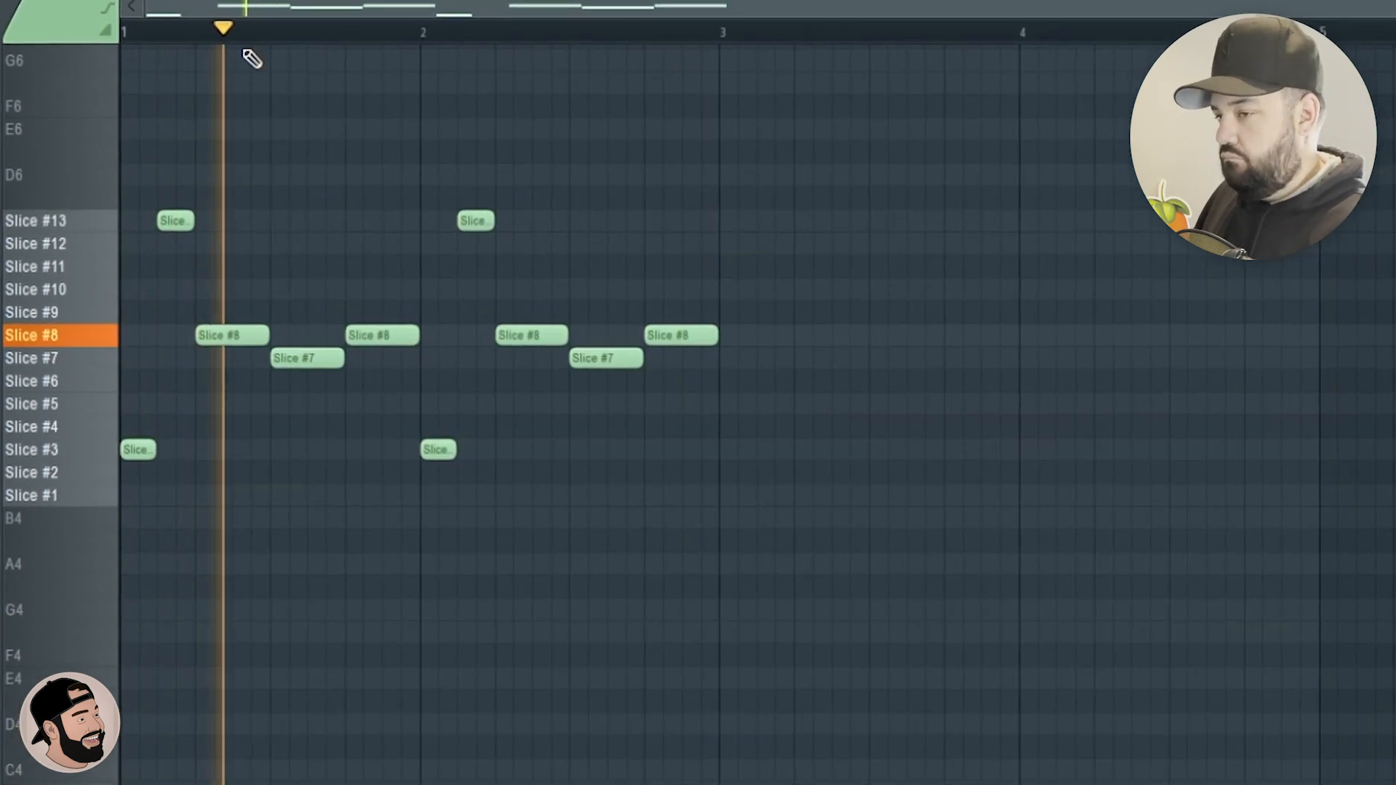
Route the Trenches slicer channel to mixer track 2, arm that track for recording and render it to a wave file.
key("F6")
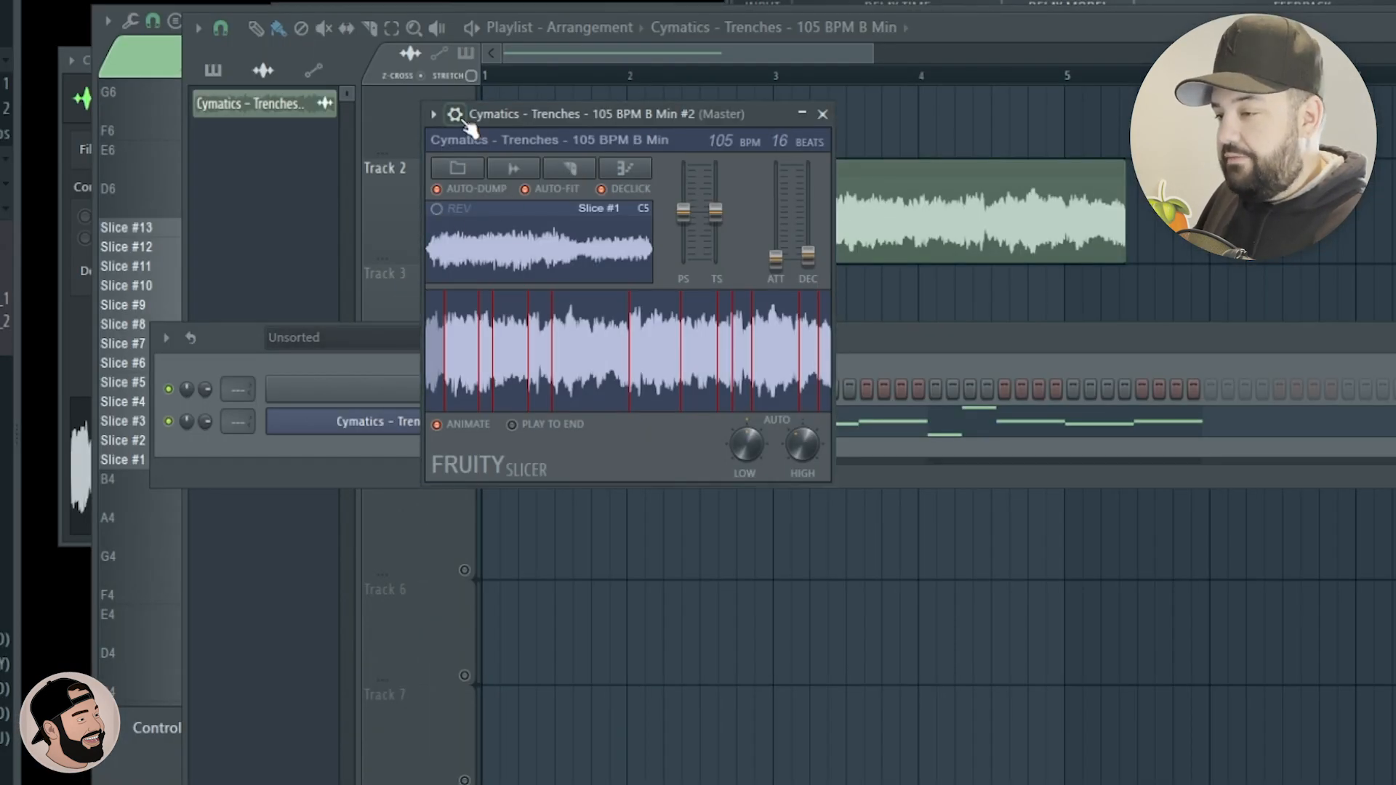
left_click(456, 116)
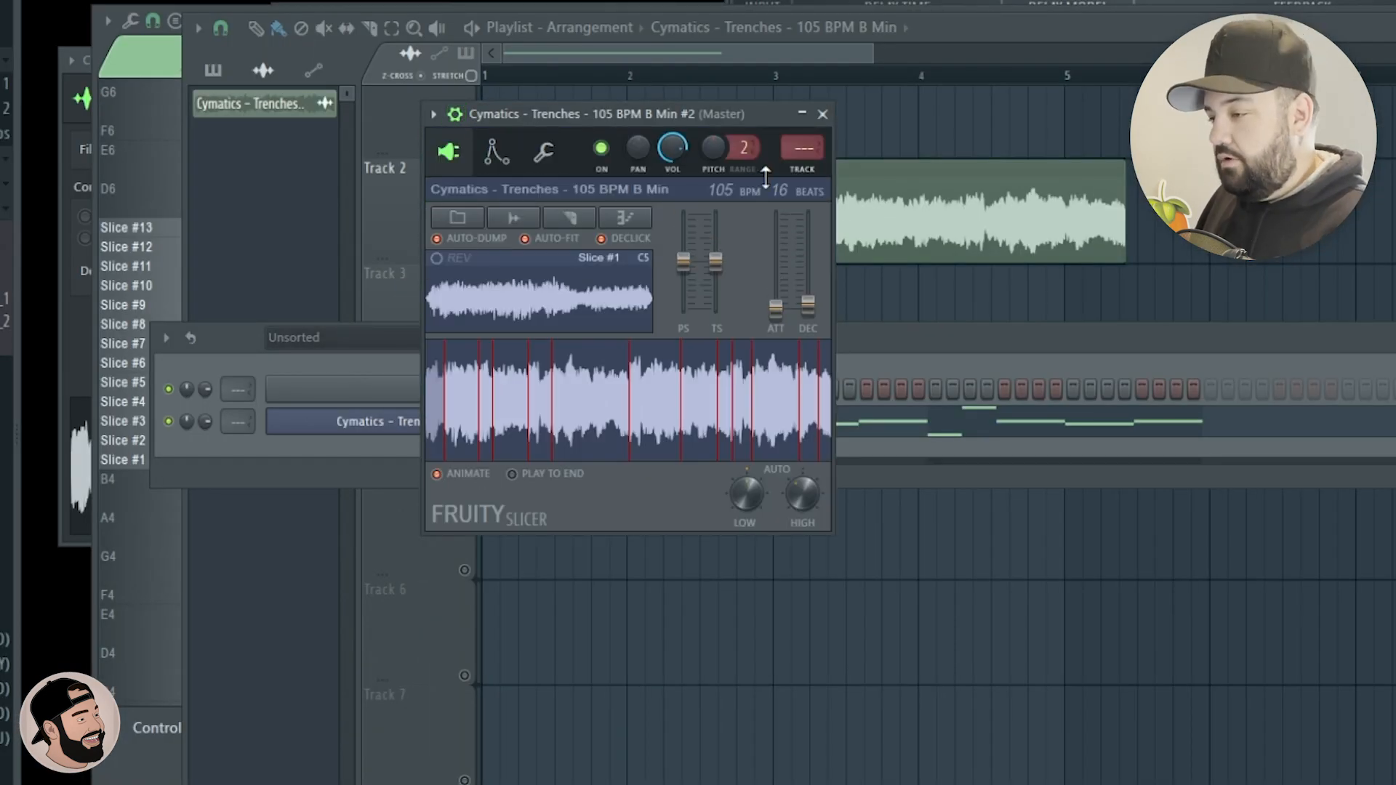
left_click(823, 114)
left_click_drag(1393, 239, 51, 153)
left_click(304, 523)
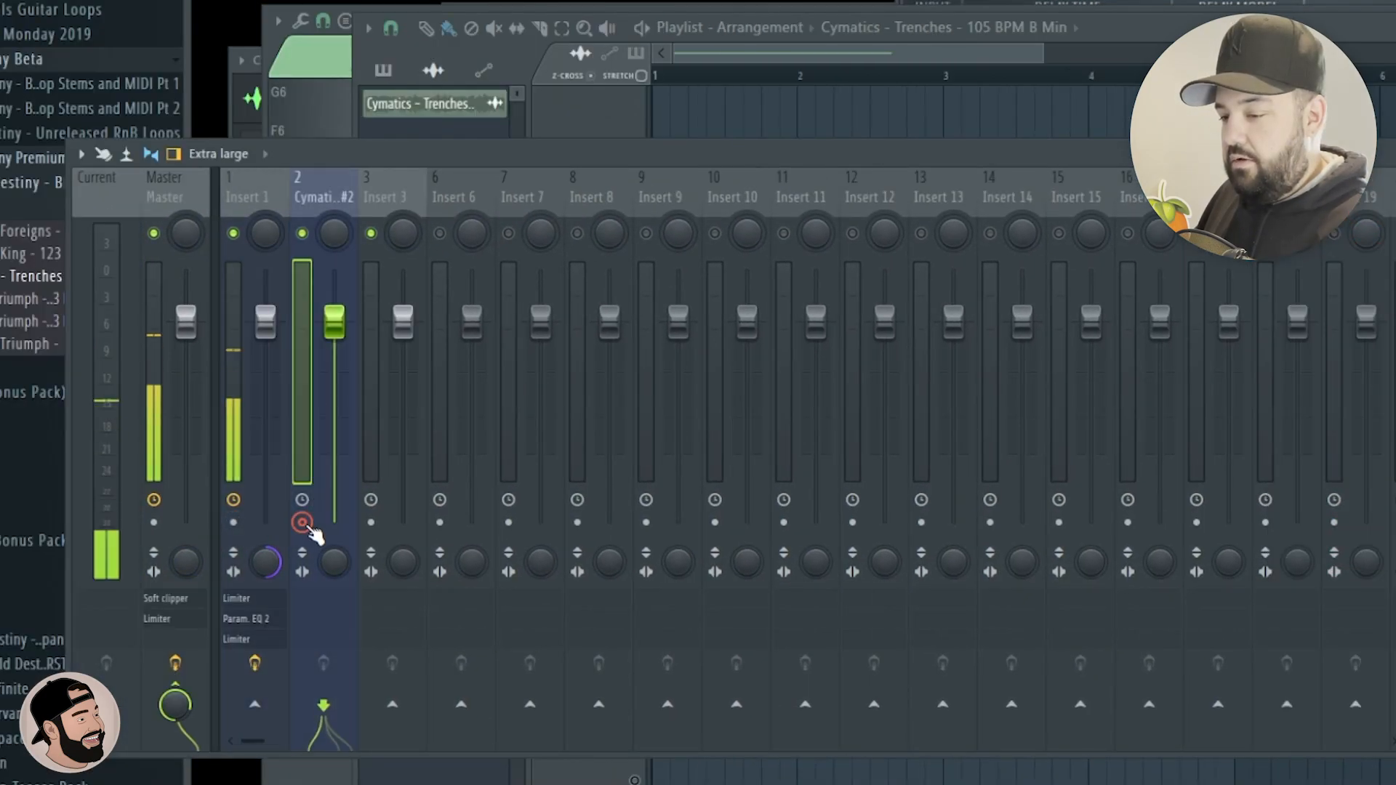
key("alt+r")
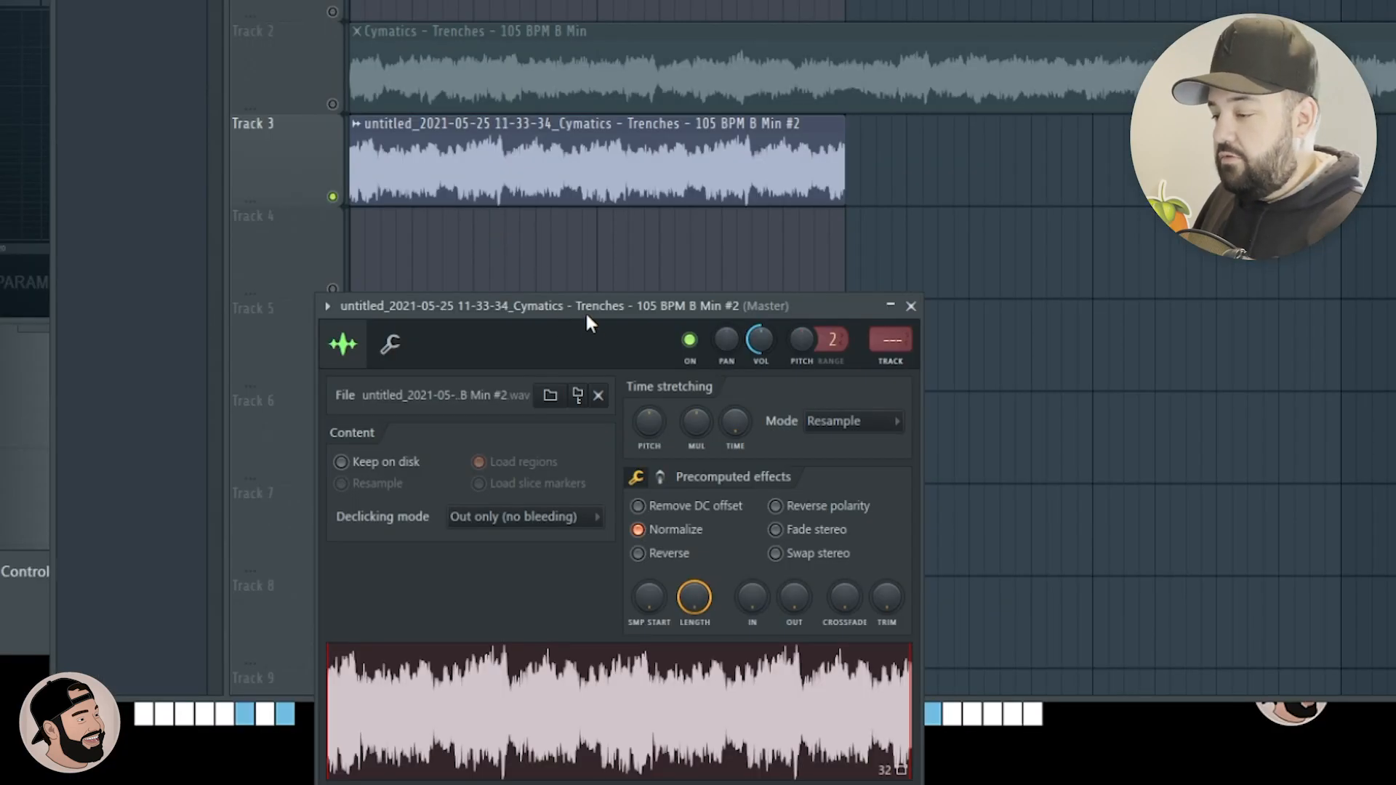
Place the rendered slice clip on playlist track 3 below the muted Trenches loop, normalize it and lower its pitch.
left_click_drag(586, 316, 609, 240)
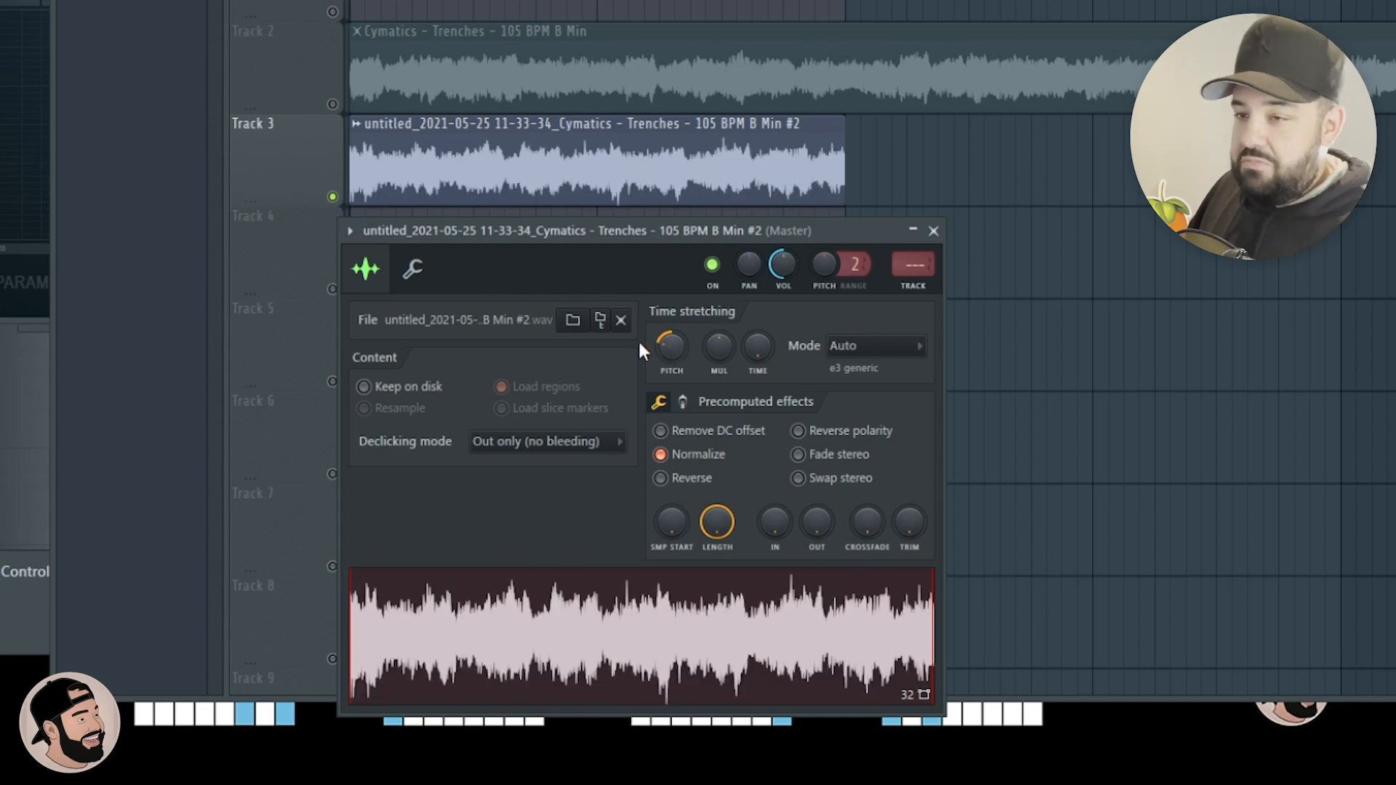
left_click_drag(565, 238, 615, 267)
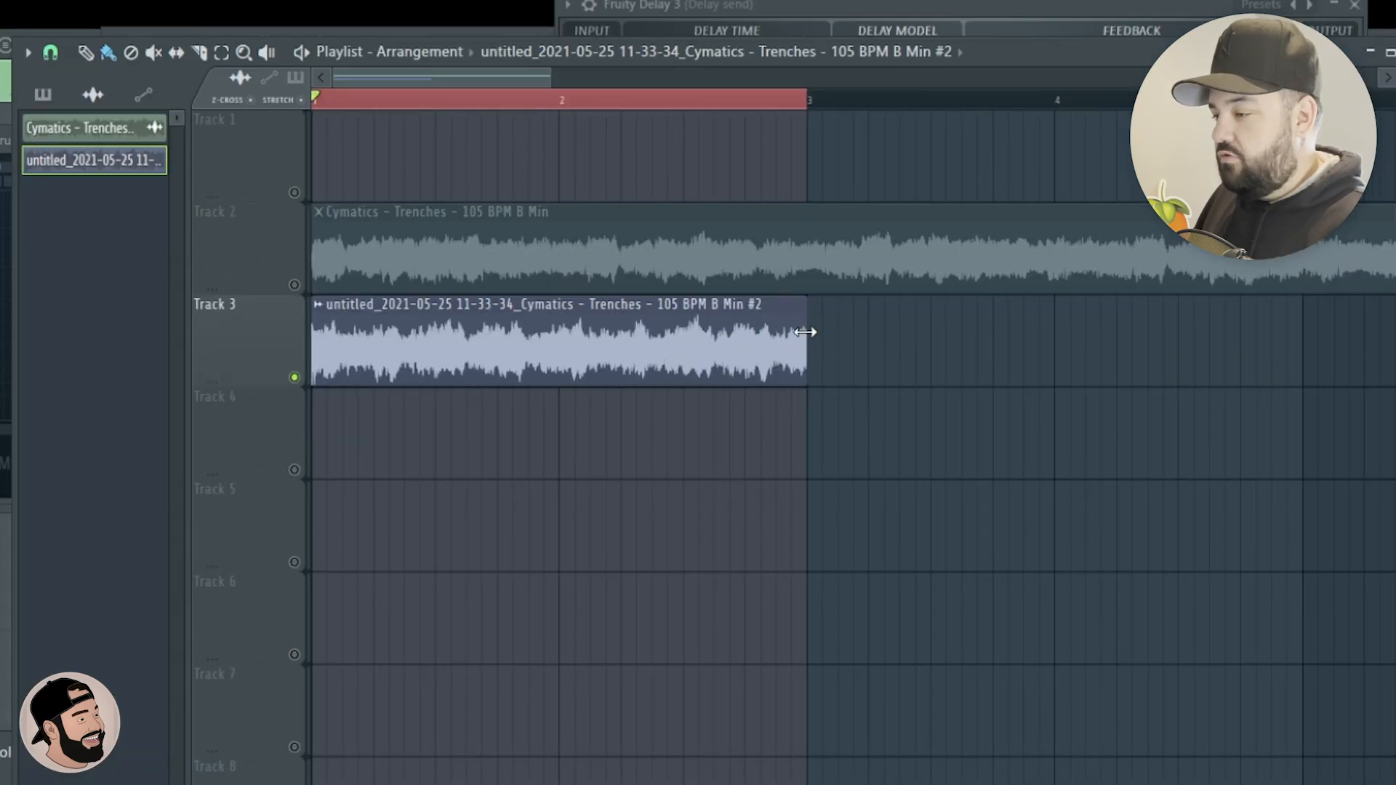
Stretch the rendered slice clip to four bars, extend the playback selection to bar 5 and play it.
left_click_drag(806, 332, 1237, 347)
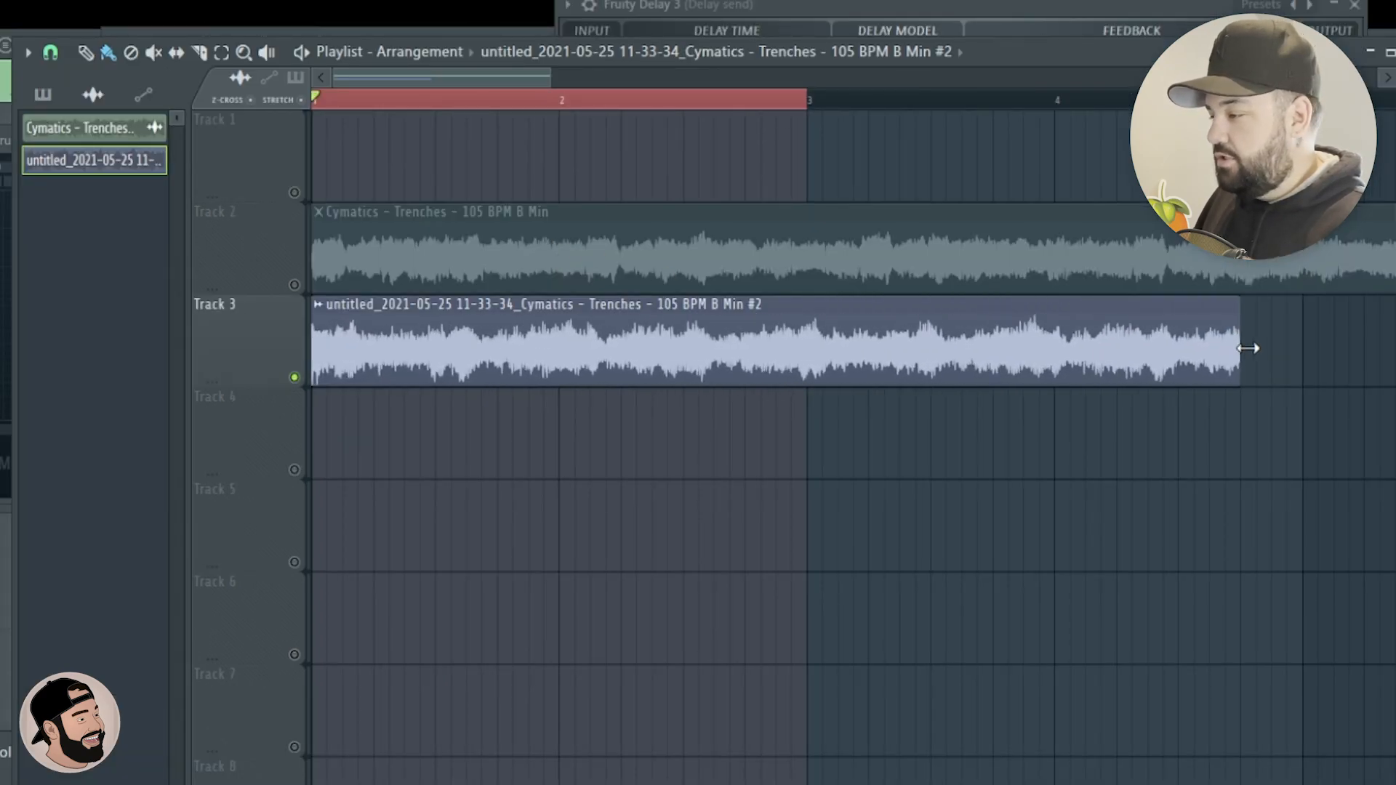
left_click_drag(1147, 69, 1395, 70)
key("space")
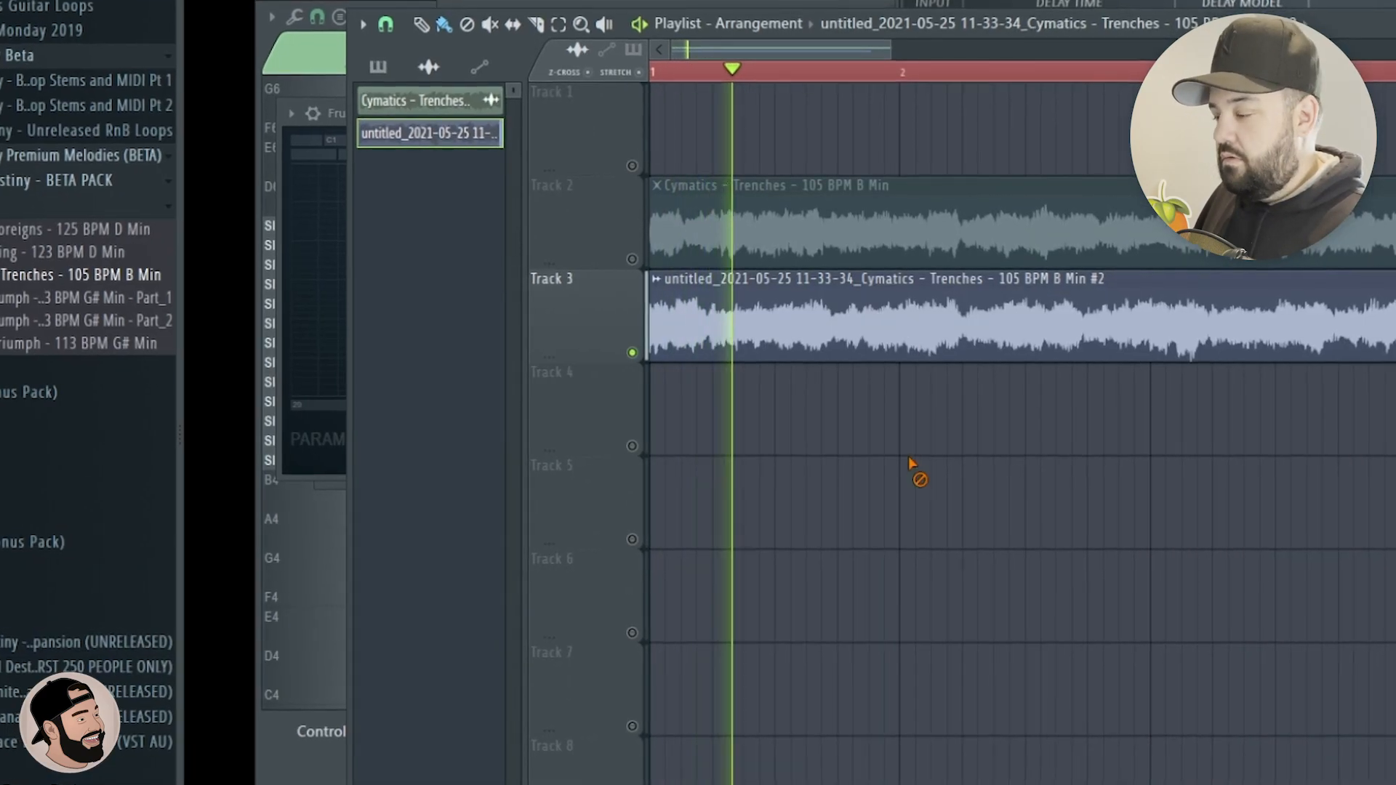
Duplicate the stretched clip at bar 5 on track 3, make the copy unique as a sample and play the result.
scroll(840, 472, "down", 2)
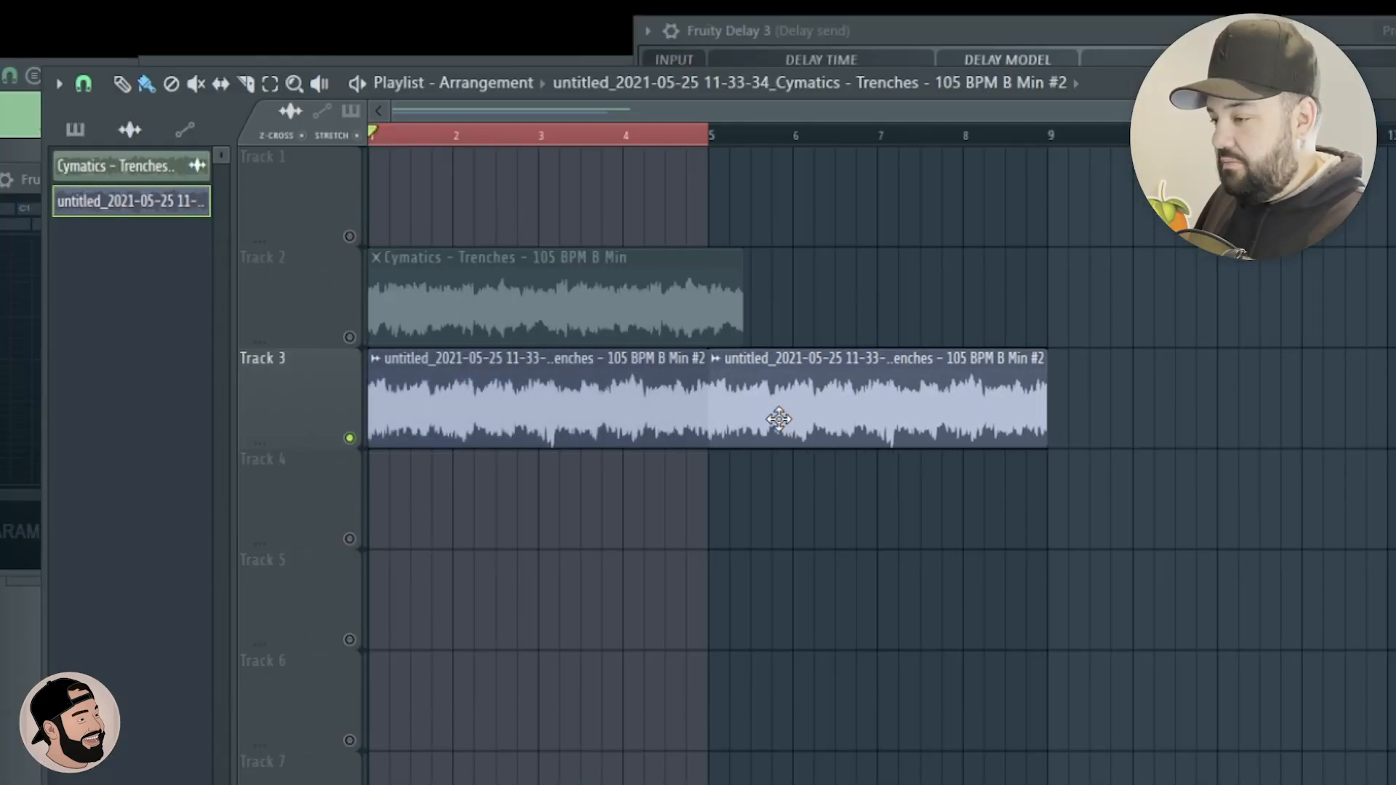
left_click(716, 360)
left_click(947, 400)
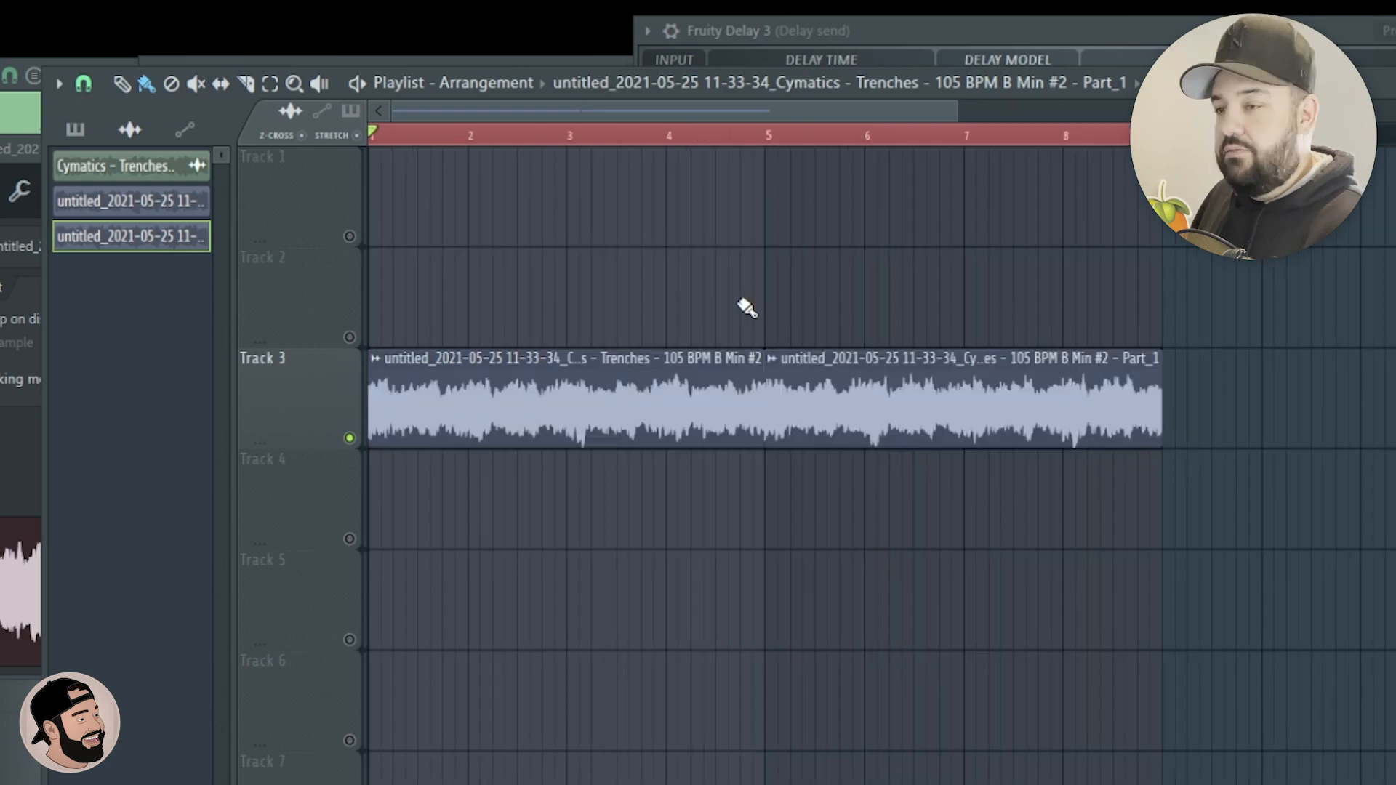
key("space")
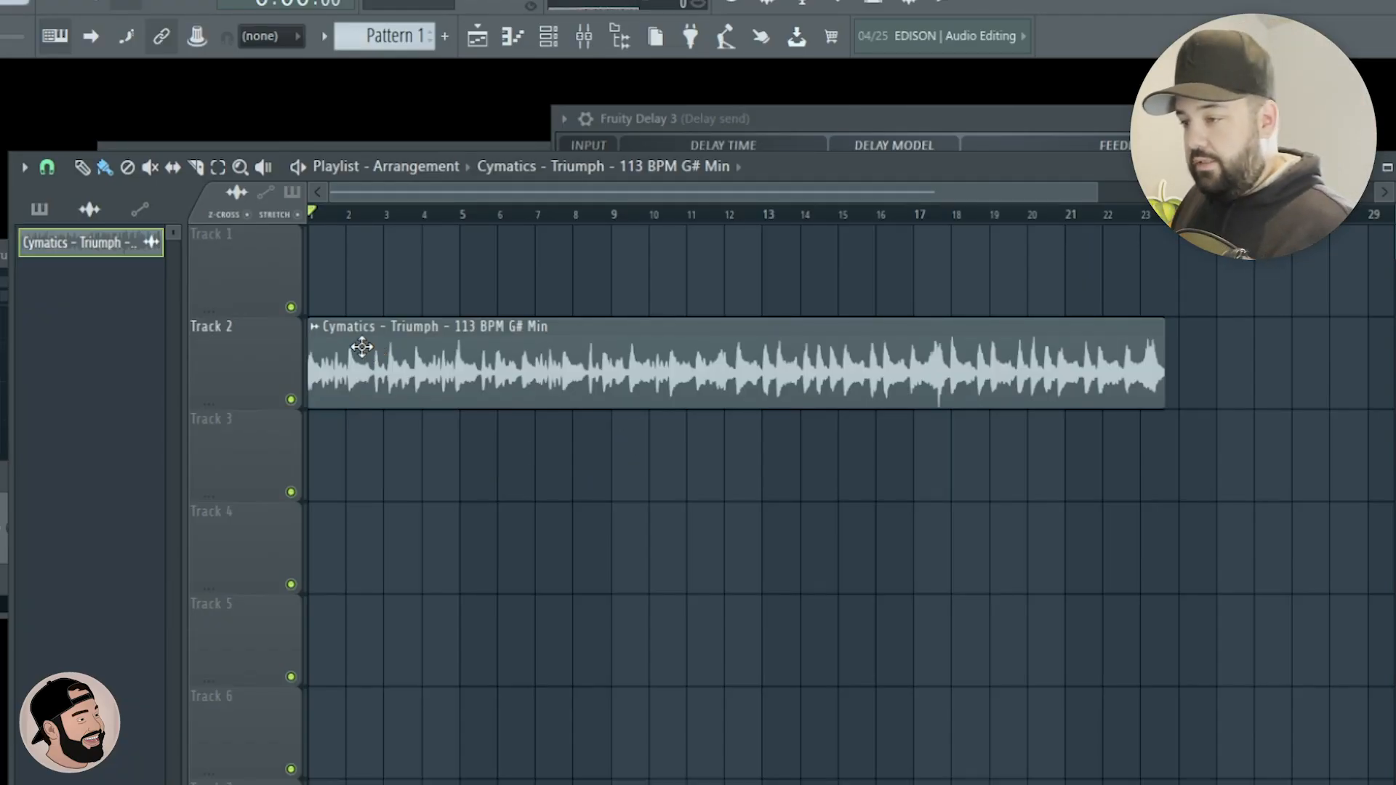
Audition the Cymatics Triumph 113 BPM loop, load it into a new Serato Sample channel and detect its slices with Find Samples.
key("space")
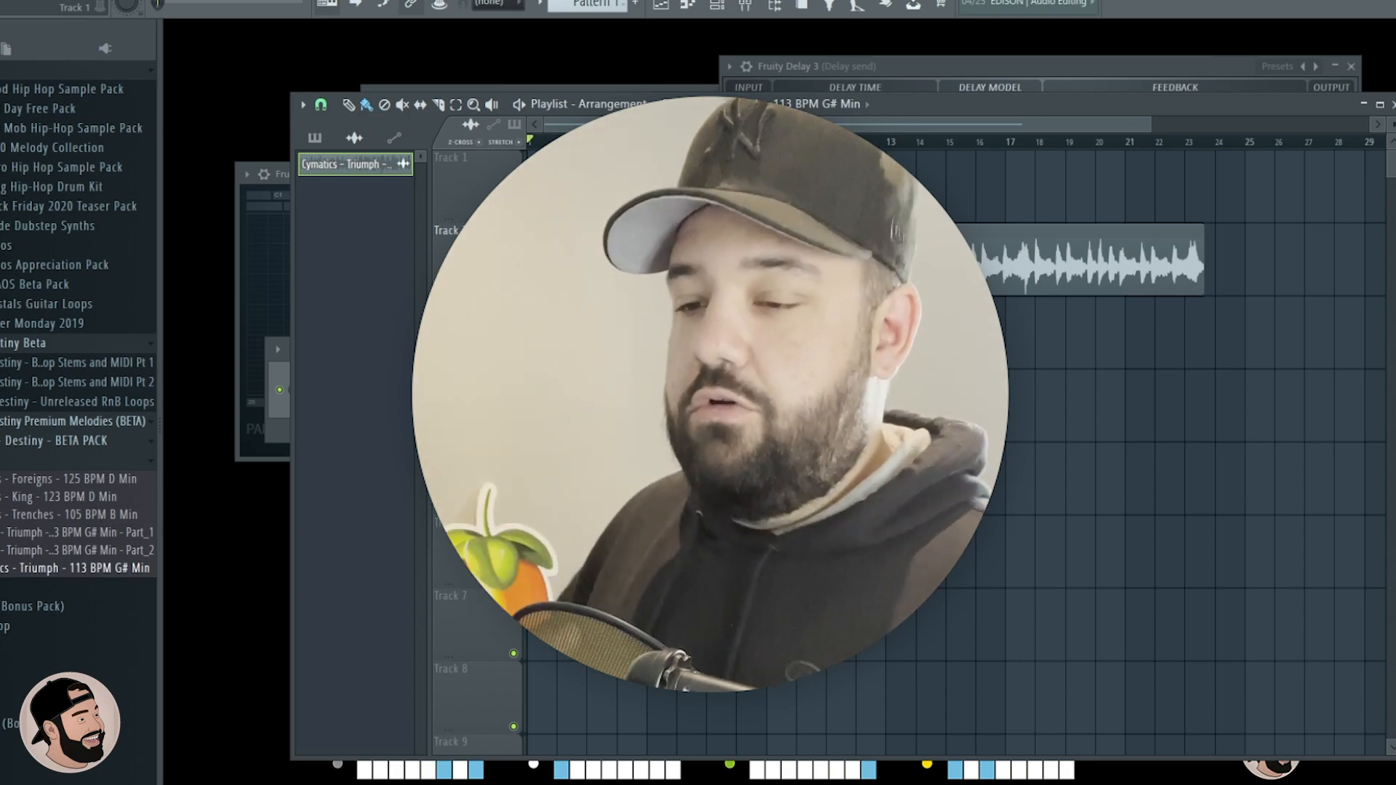
left_click(227, 71)
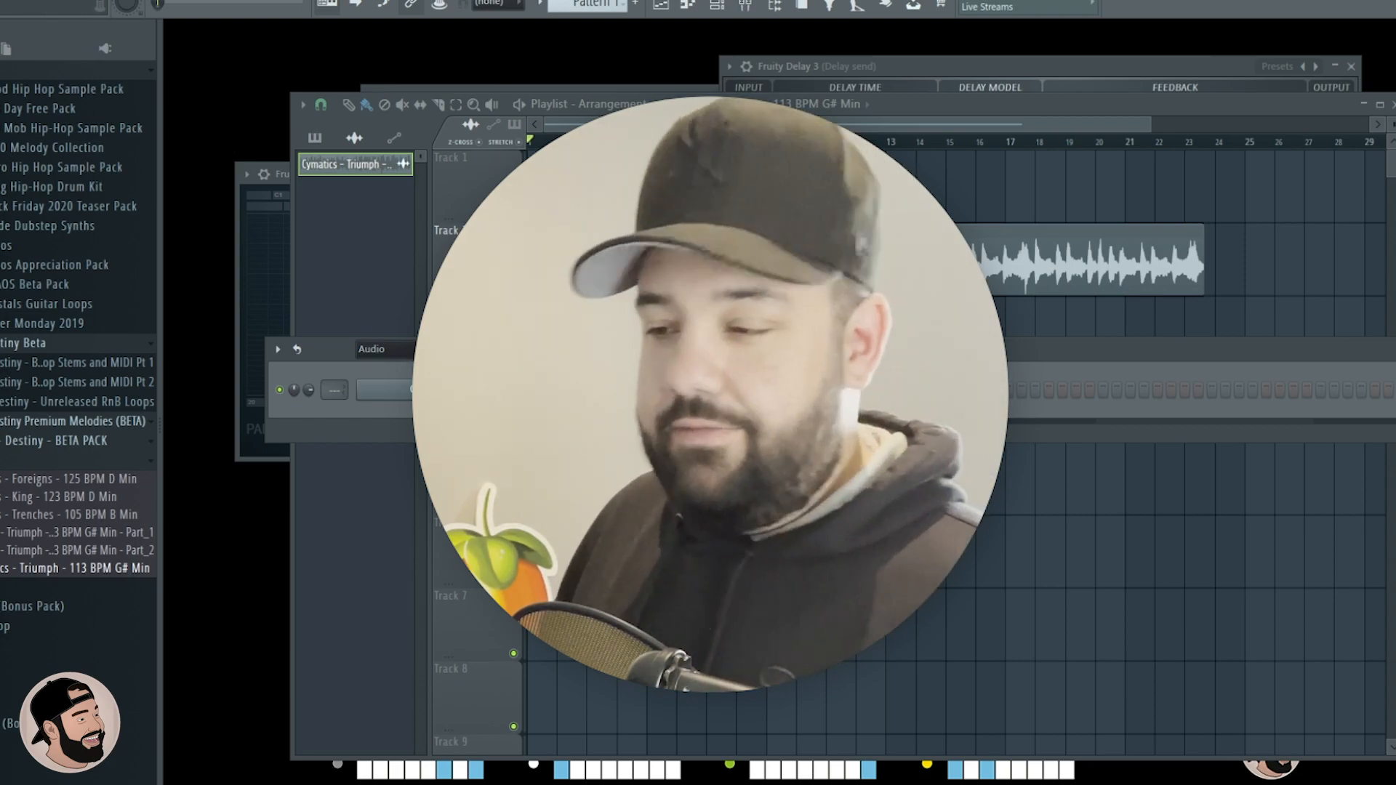
left_click(497, 435)
left_click(571, 381)
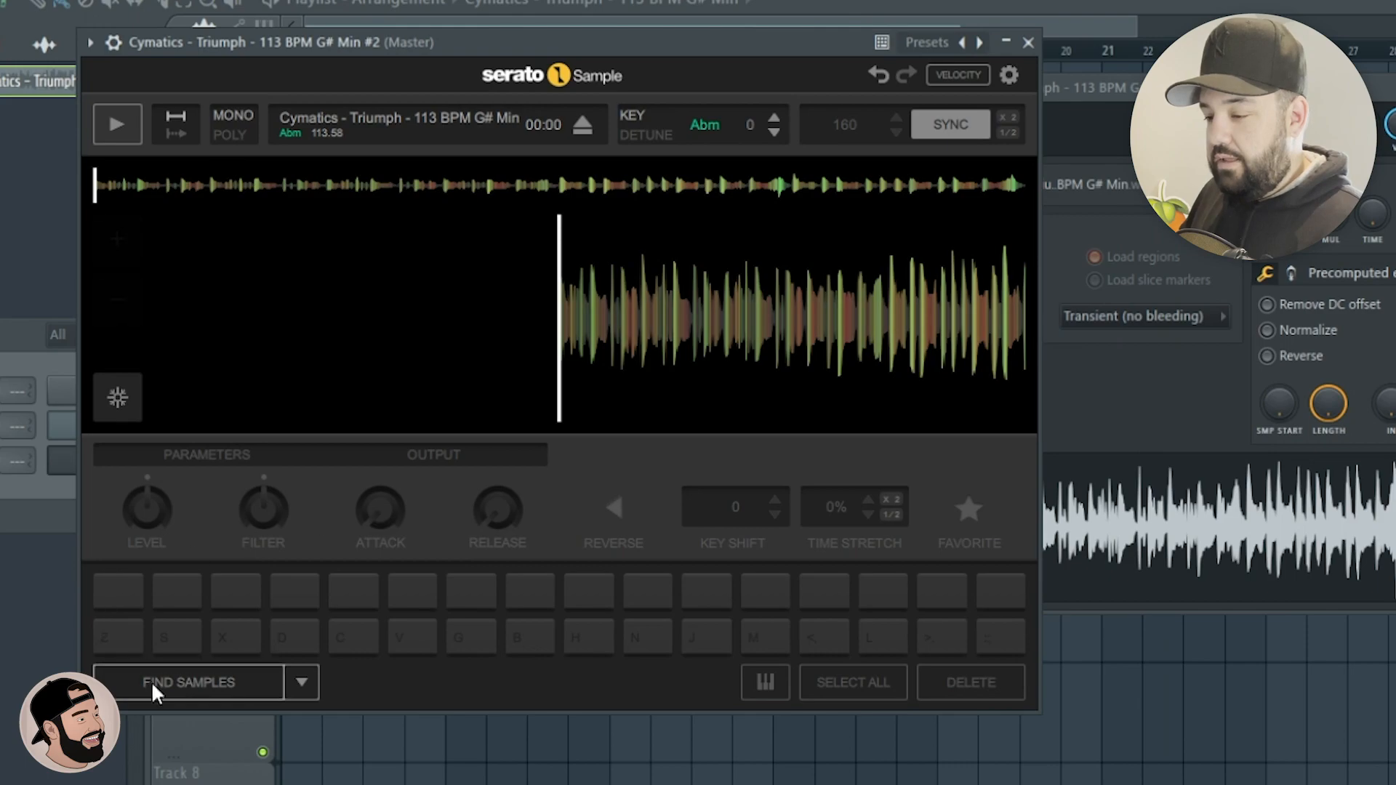
left_click(176, 677)
left_click(191, 592)
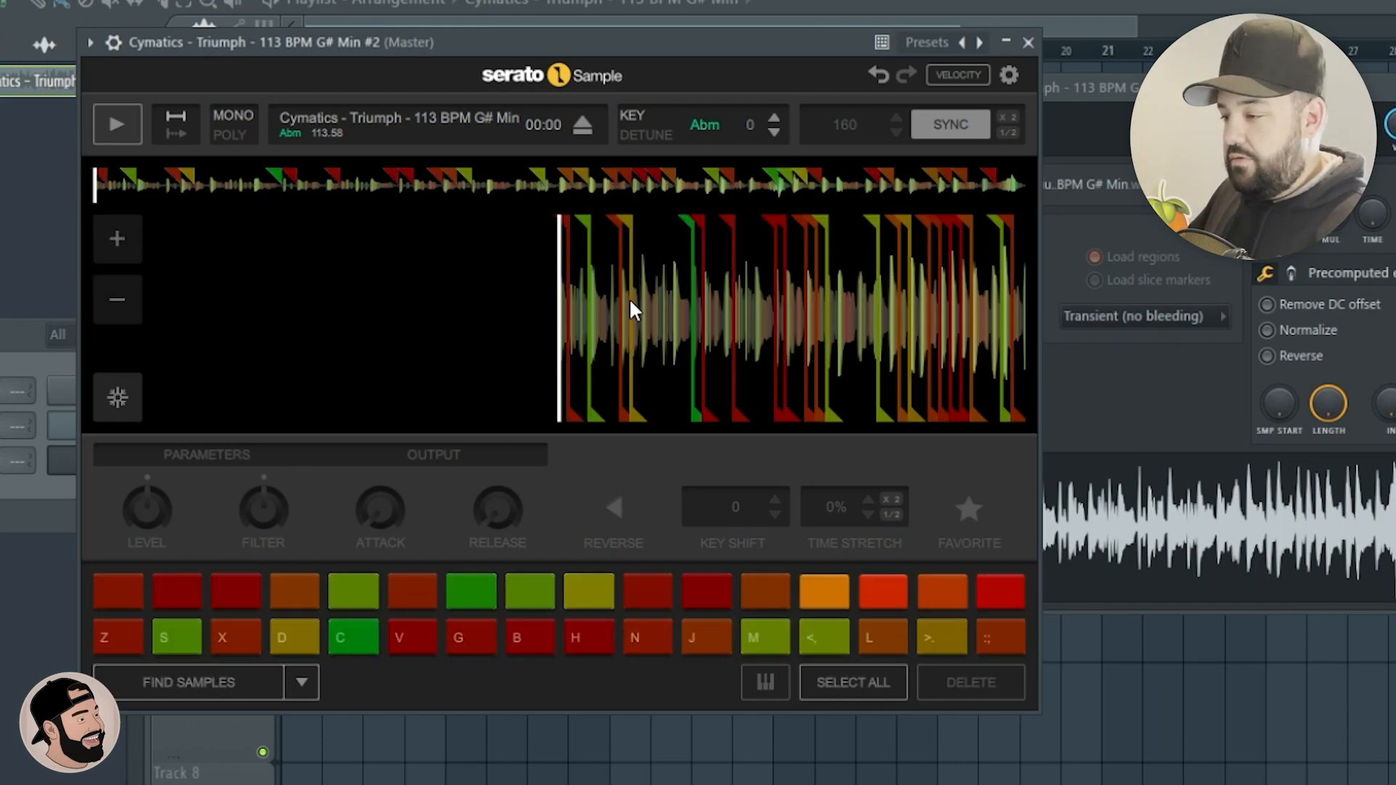
Audition the pad 13 slice in Serato Sample and raise the sample's key by 8 semitones to Em.
key("comma")
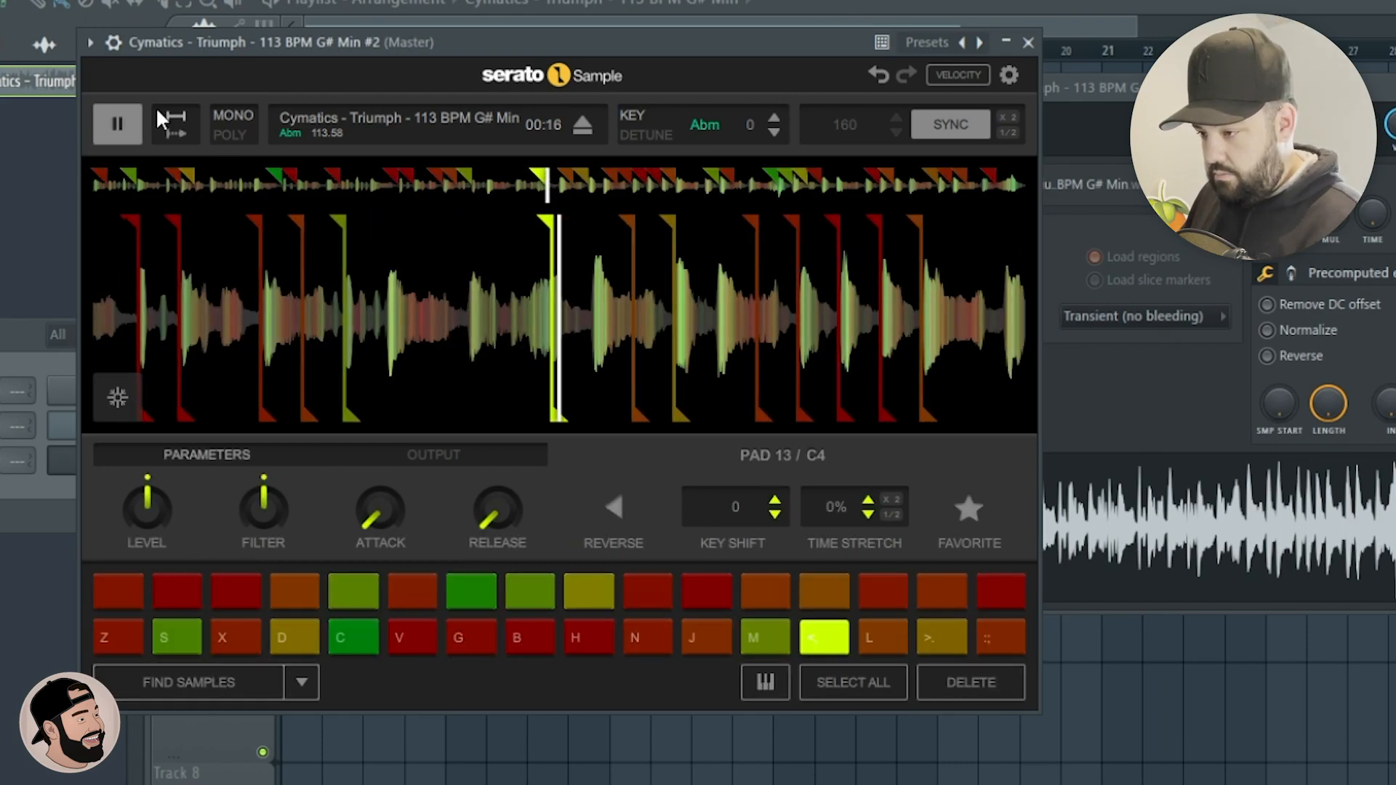
left_click_drag(688, 58, 491, 97)
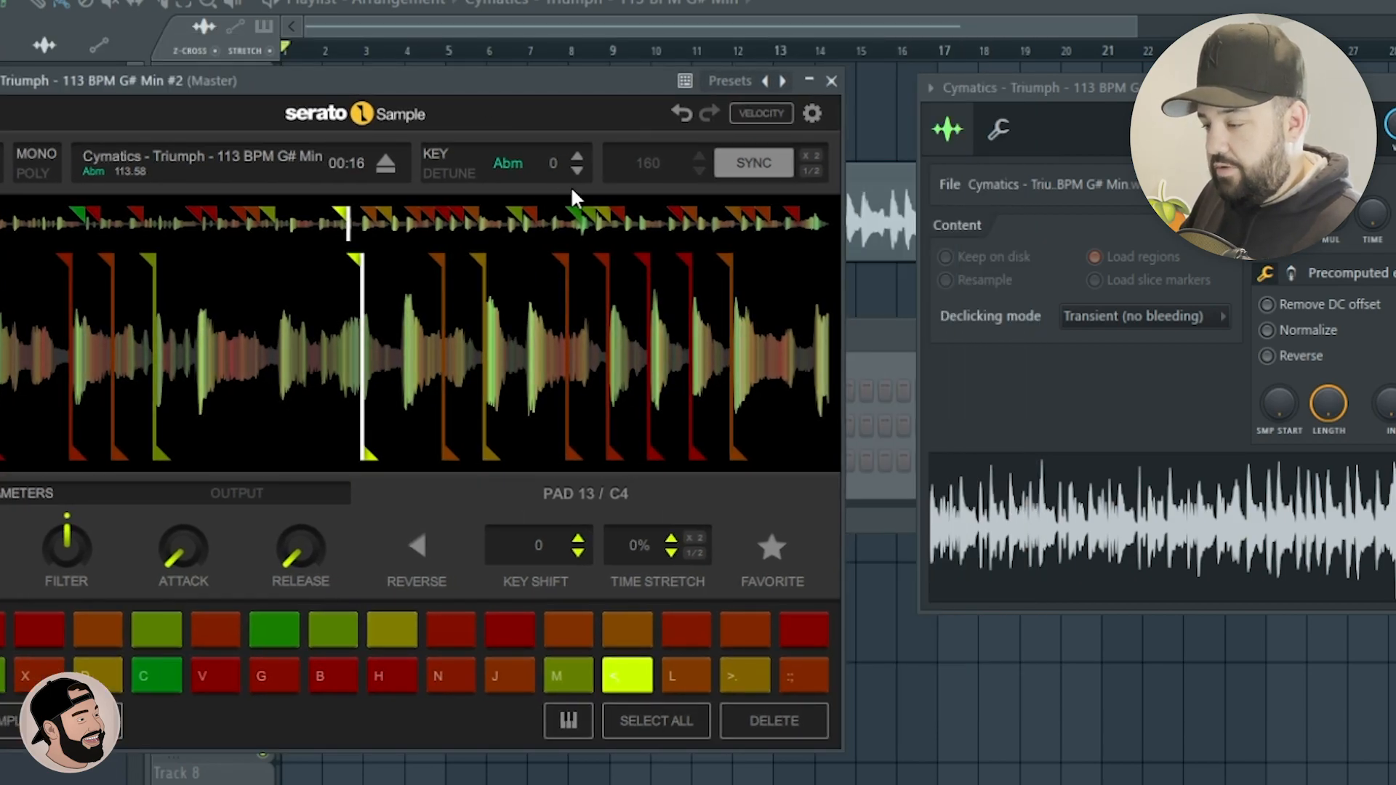
left_click(577, 155)
left_click(577, 155)
left_click(576, 154)
left_click(576, 155)
left_click(576, 155)
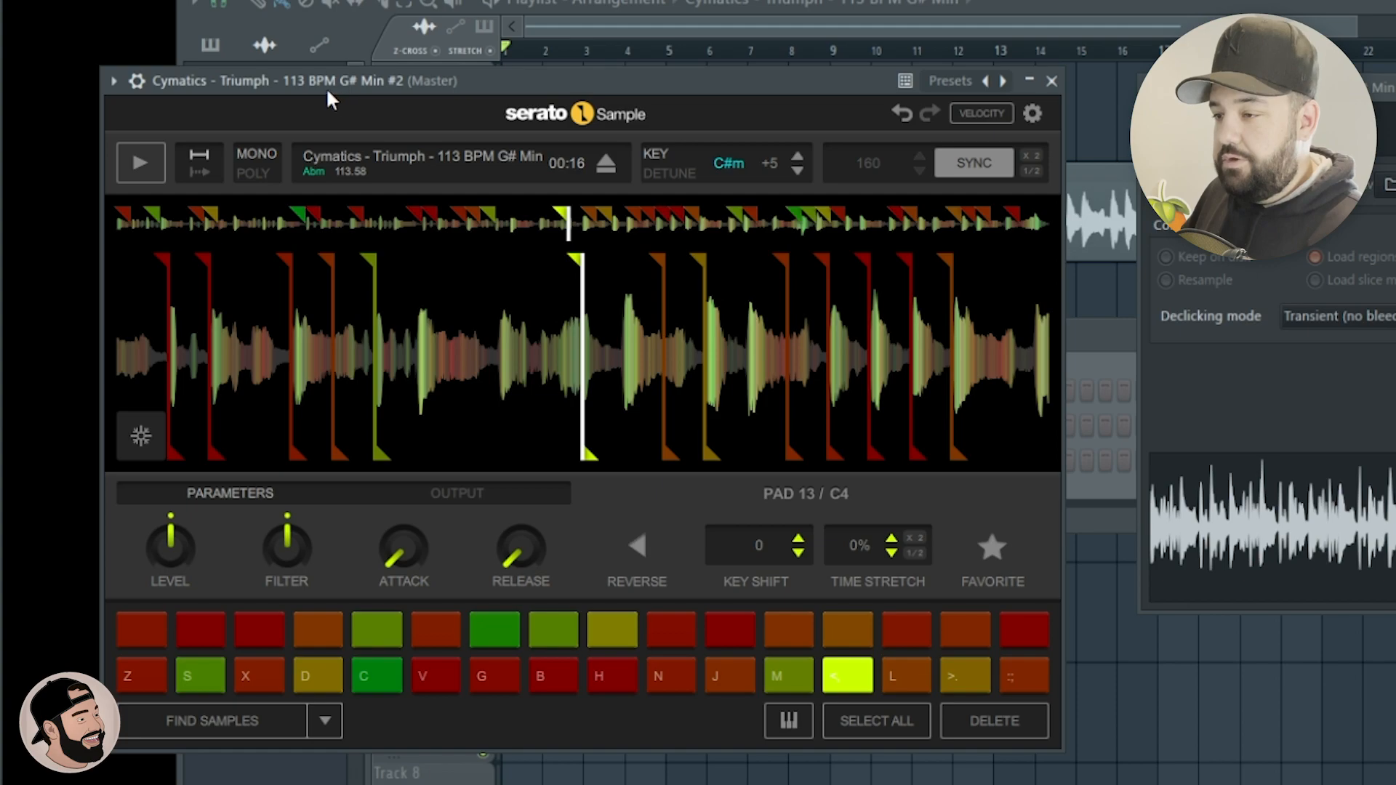
left_click(797, 157)
left_click(797, 157)
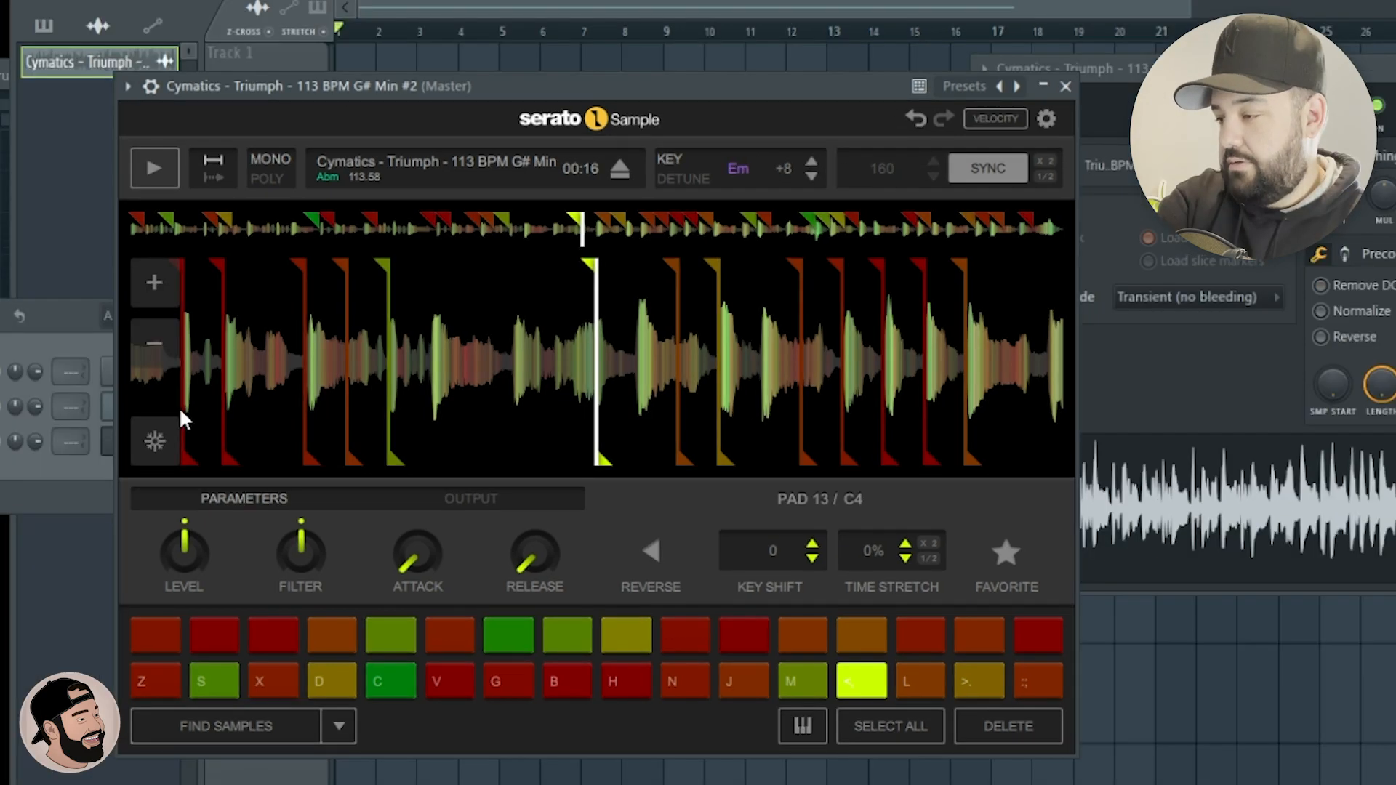
Audition the slices, lower the sample's key shift to -1 (Gm) and let triggered slices keep playing past the next marker.
key("space")
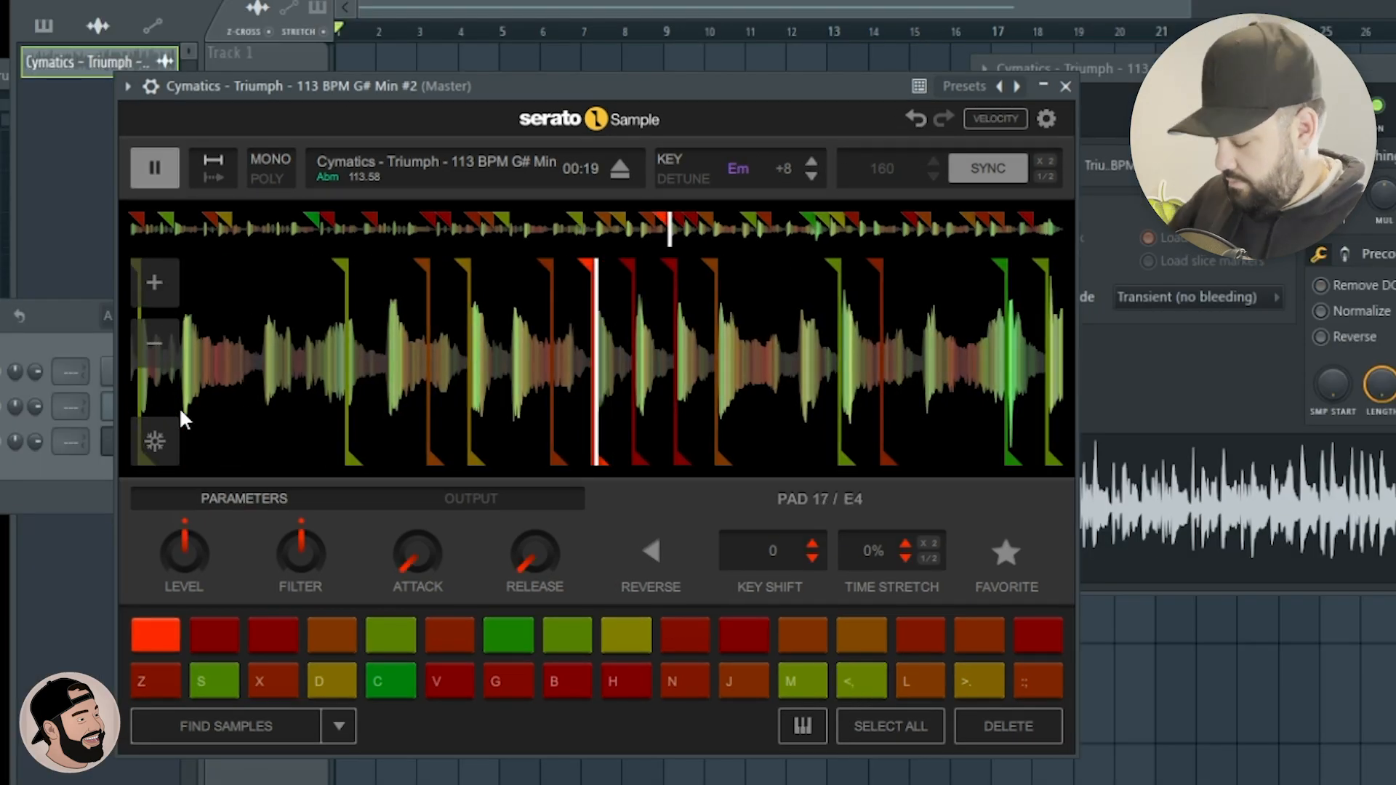
key("space")
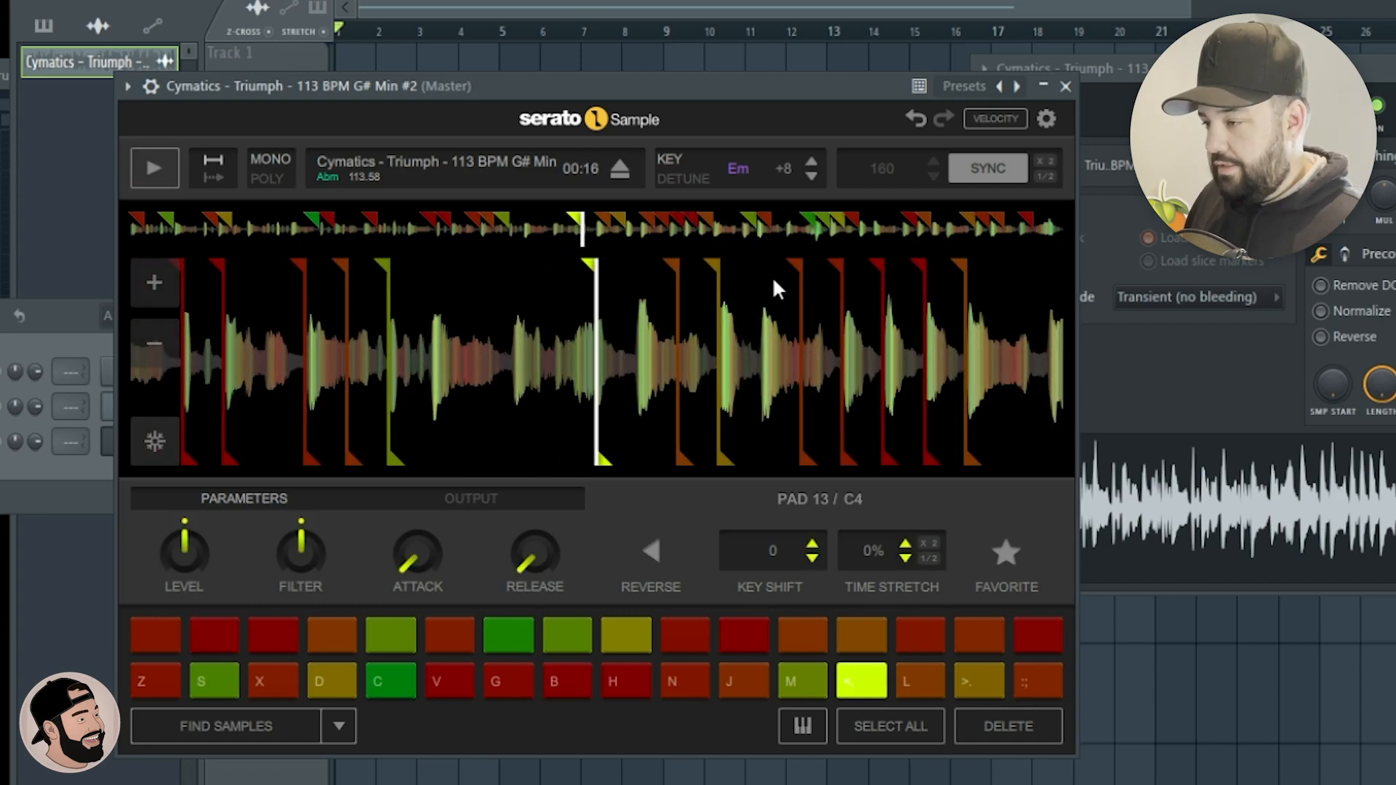
key("space")
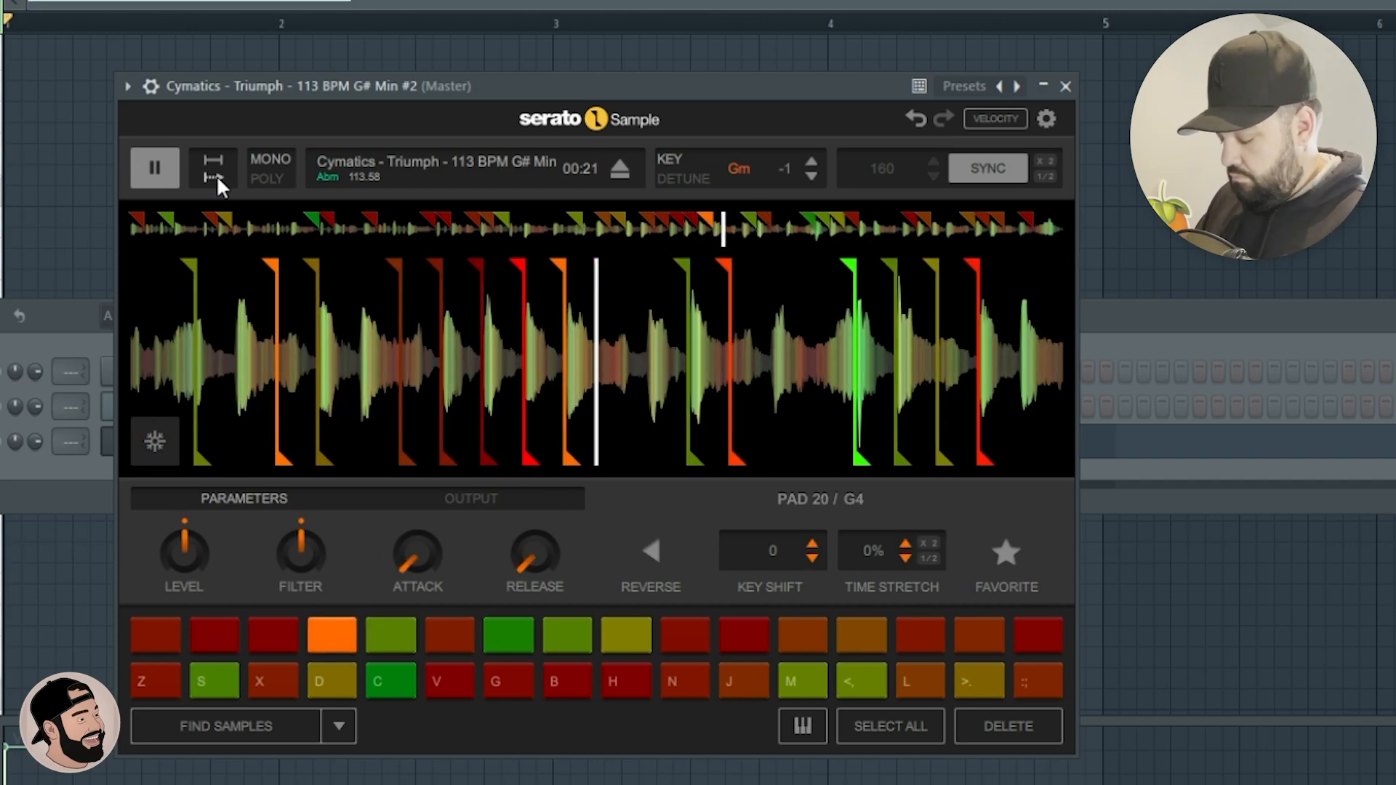
key("space")
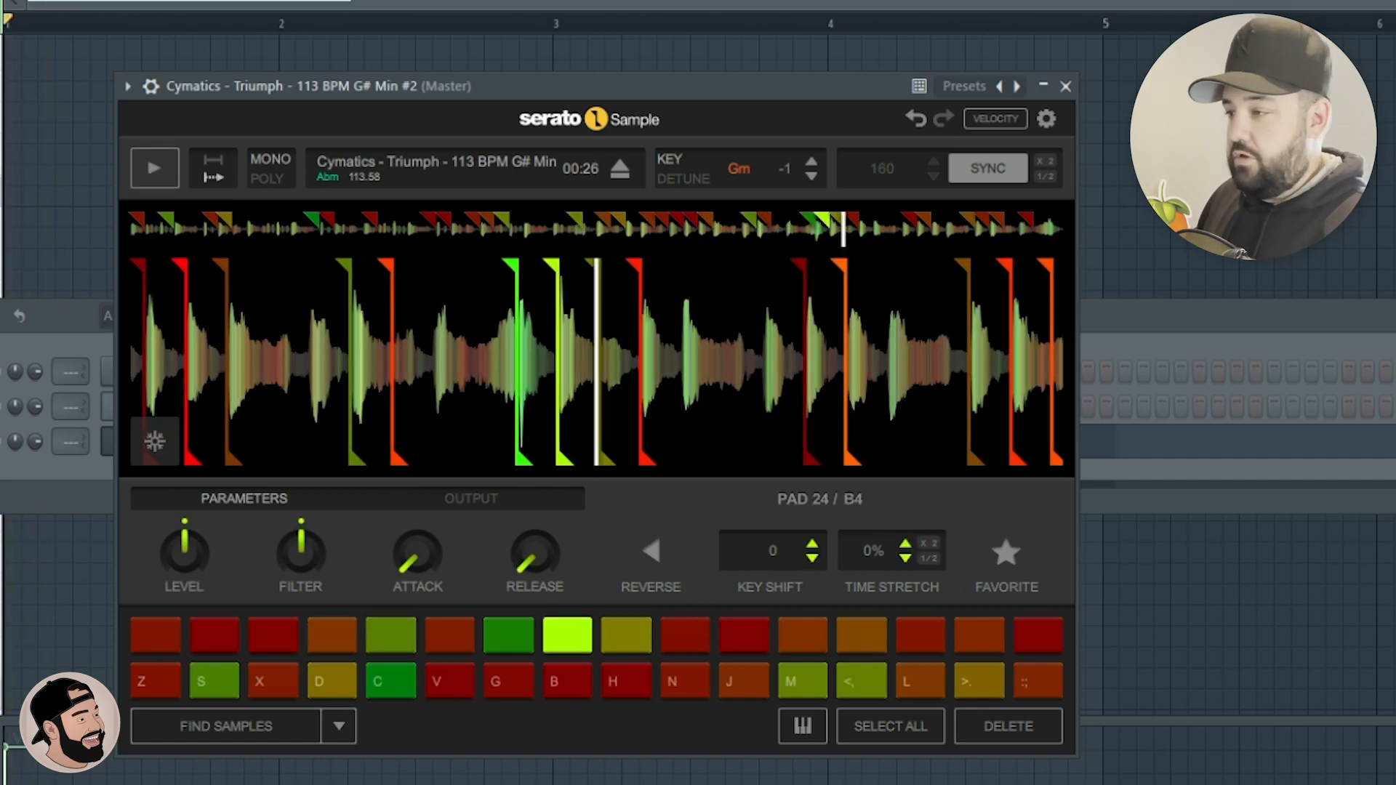
Sequence the Serato slices on C4, F4, G4 and G#4 in the piano roll and play the pattern.
key("F6")
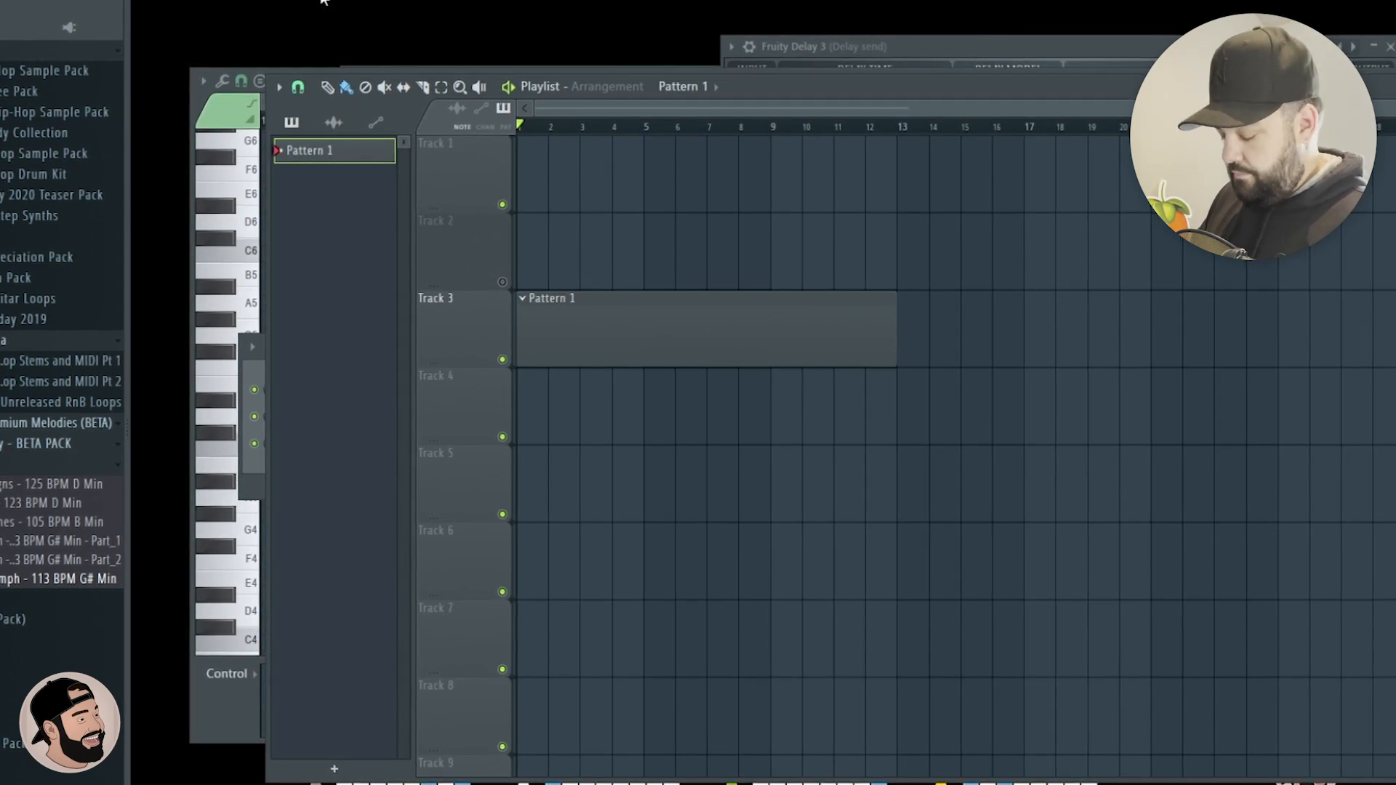
key("space")
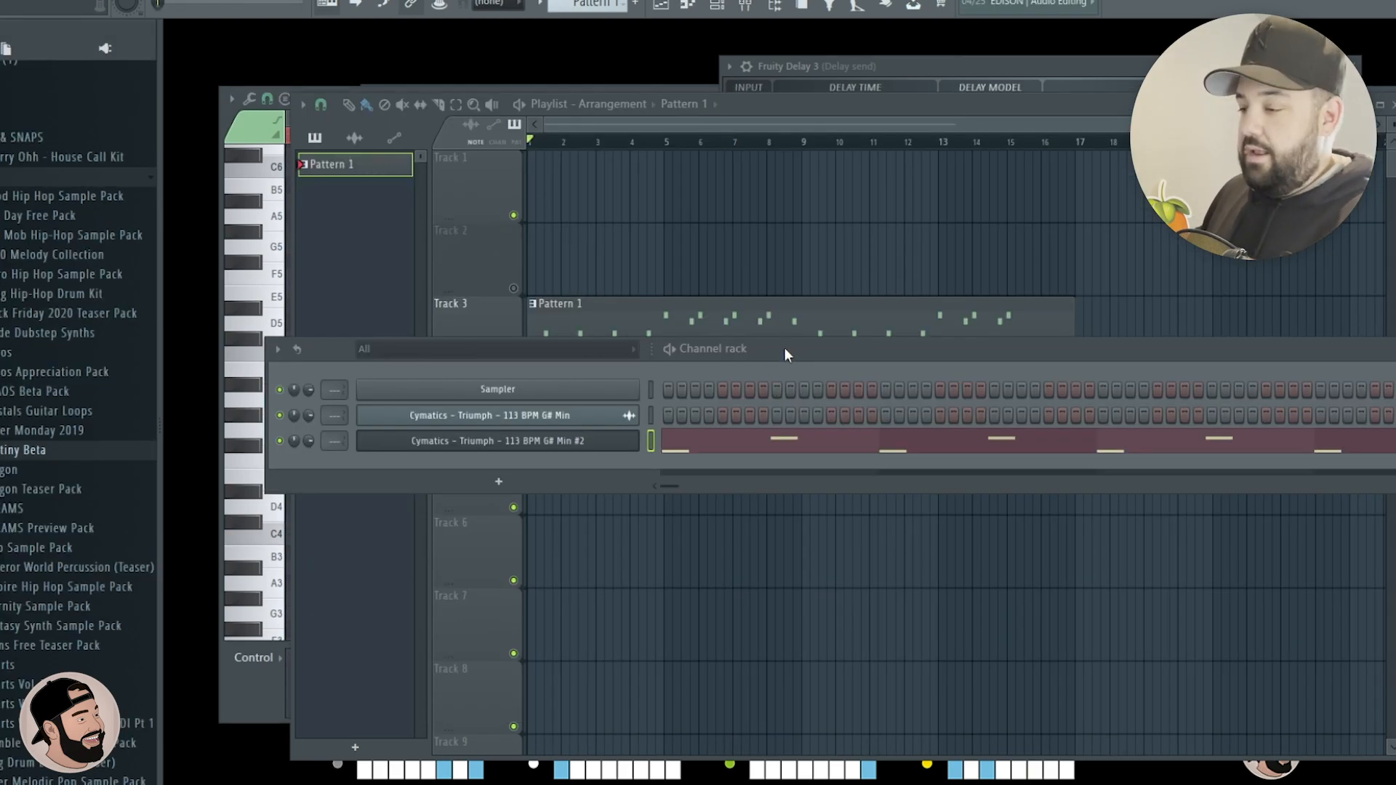
Render the Serato pattern to audio, move the rendered clip to playlist track 4 and mute the pattern on track 3.
left_click_drag(784, 348, 743, 339)
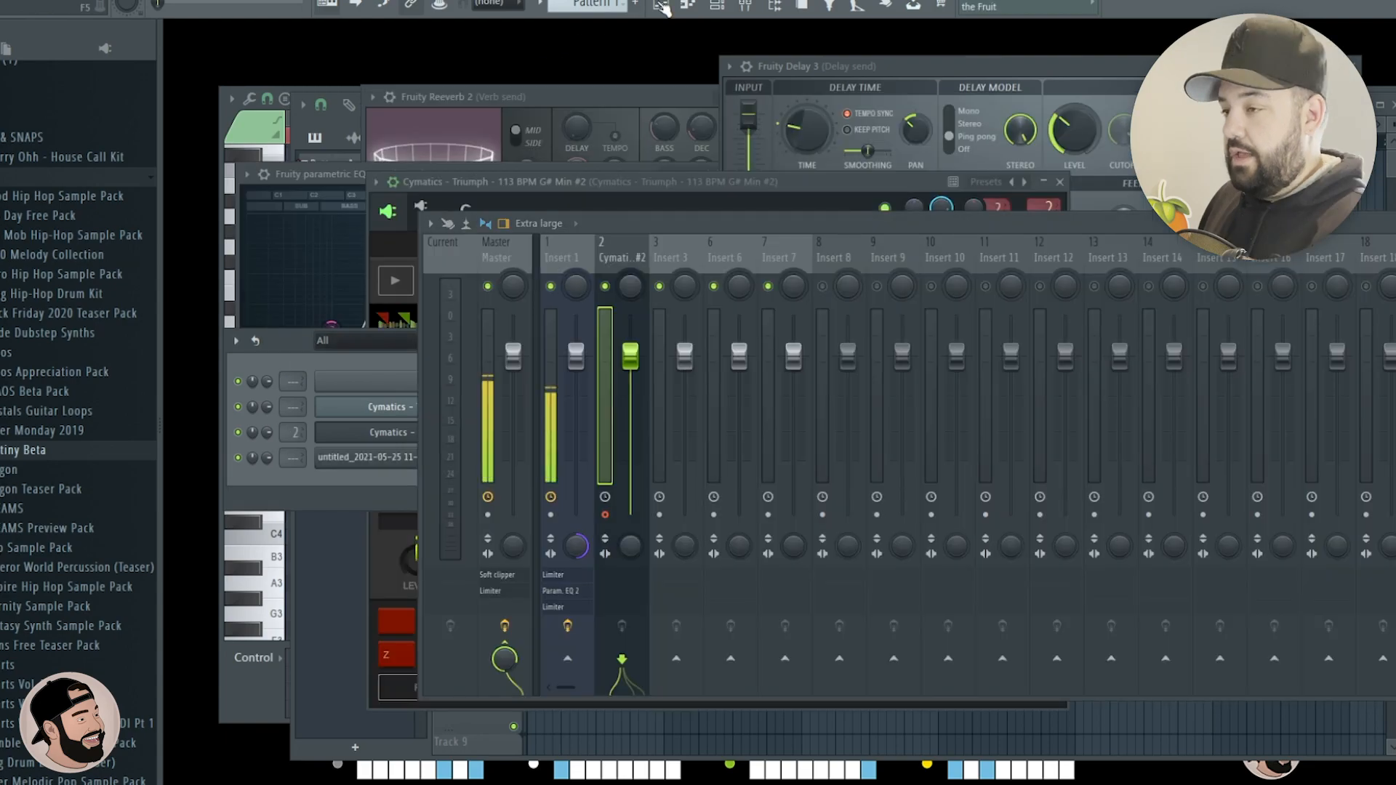
left_click(674, 10)
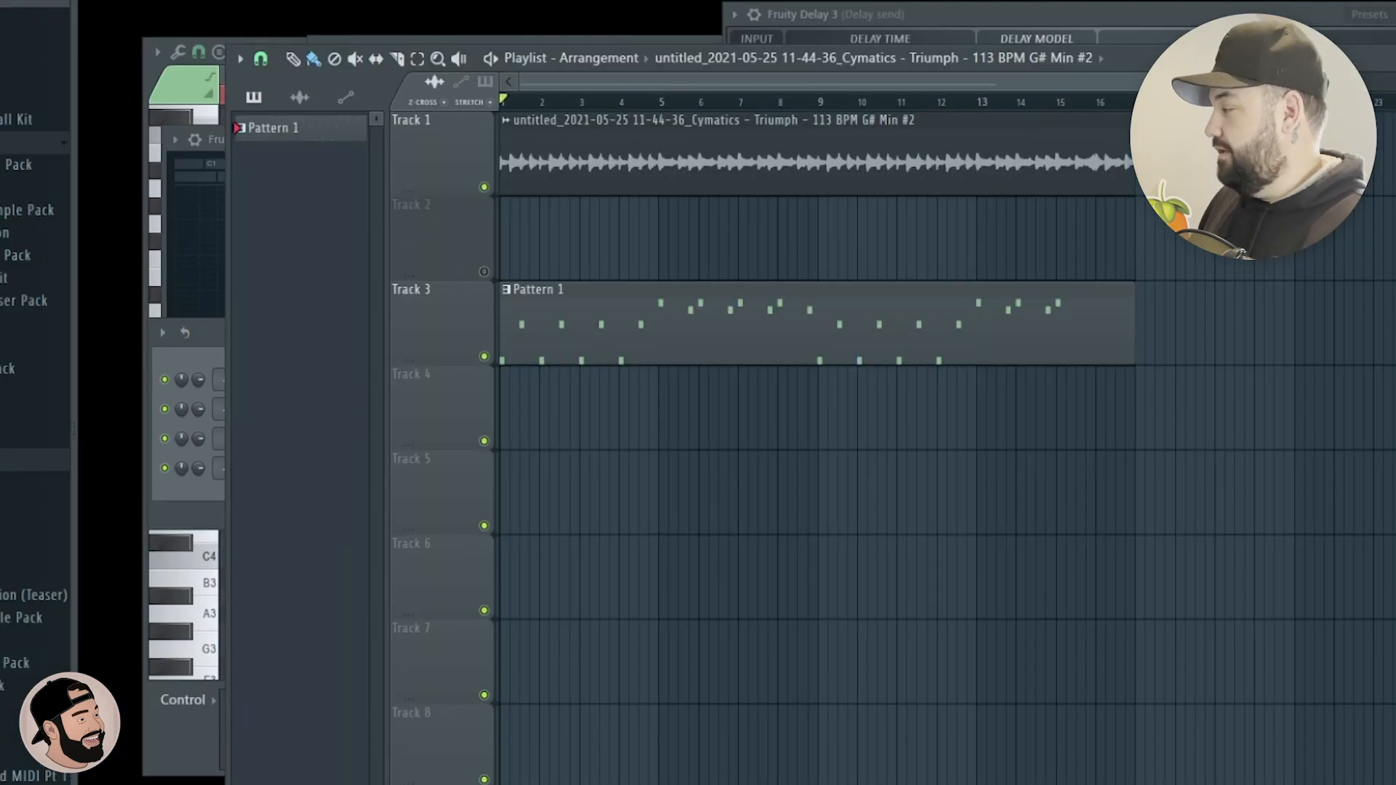
left_click_drag(675, 166, 618, 407)
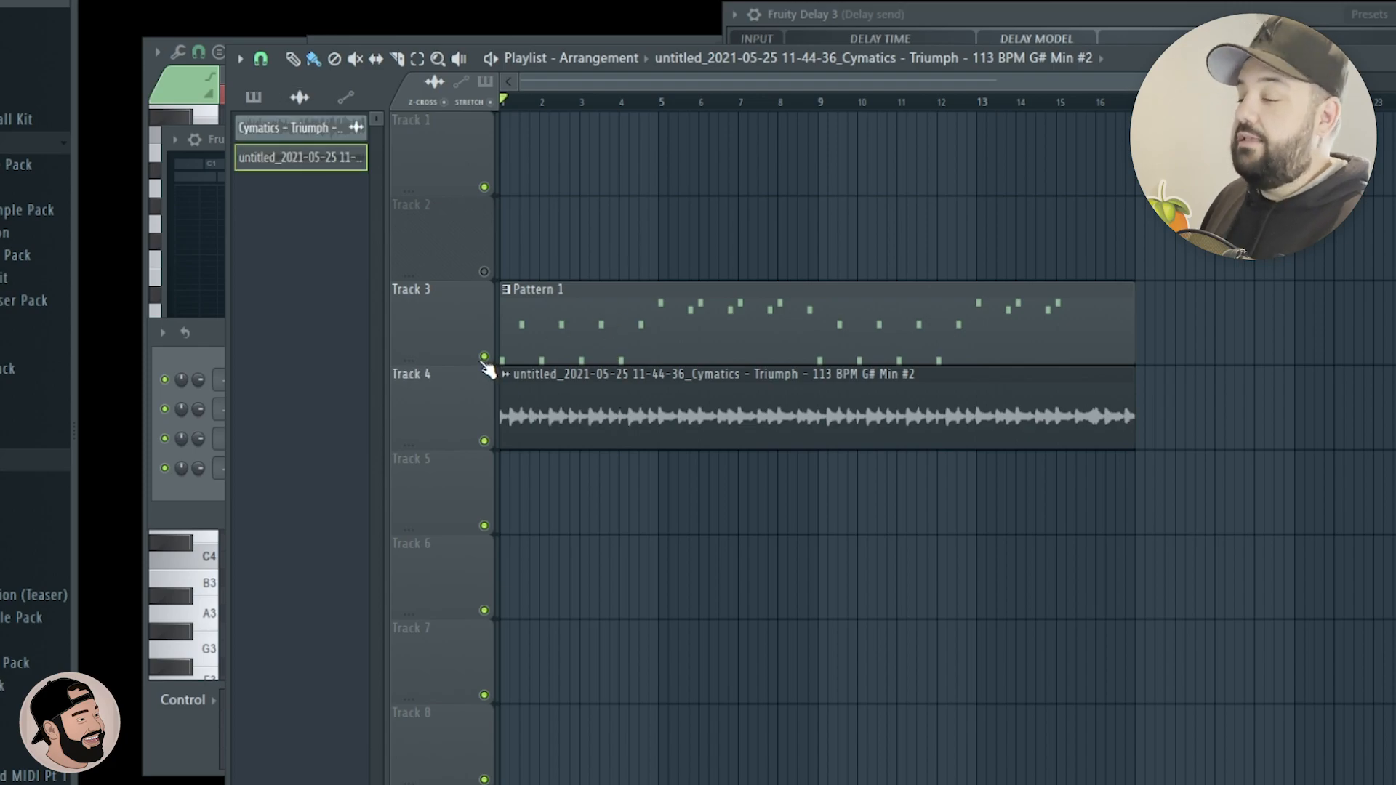
left_click(486, 357)
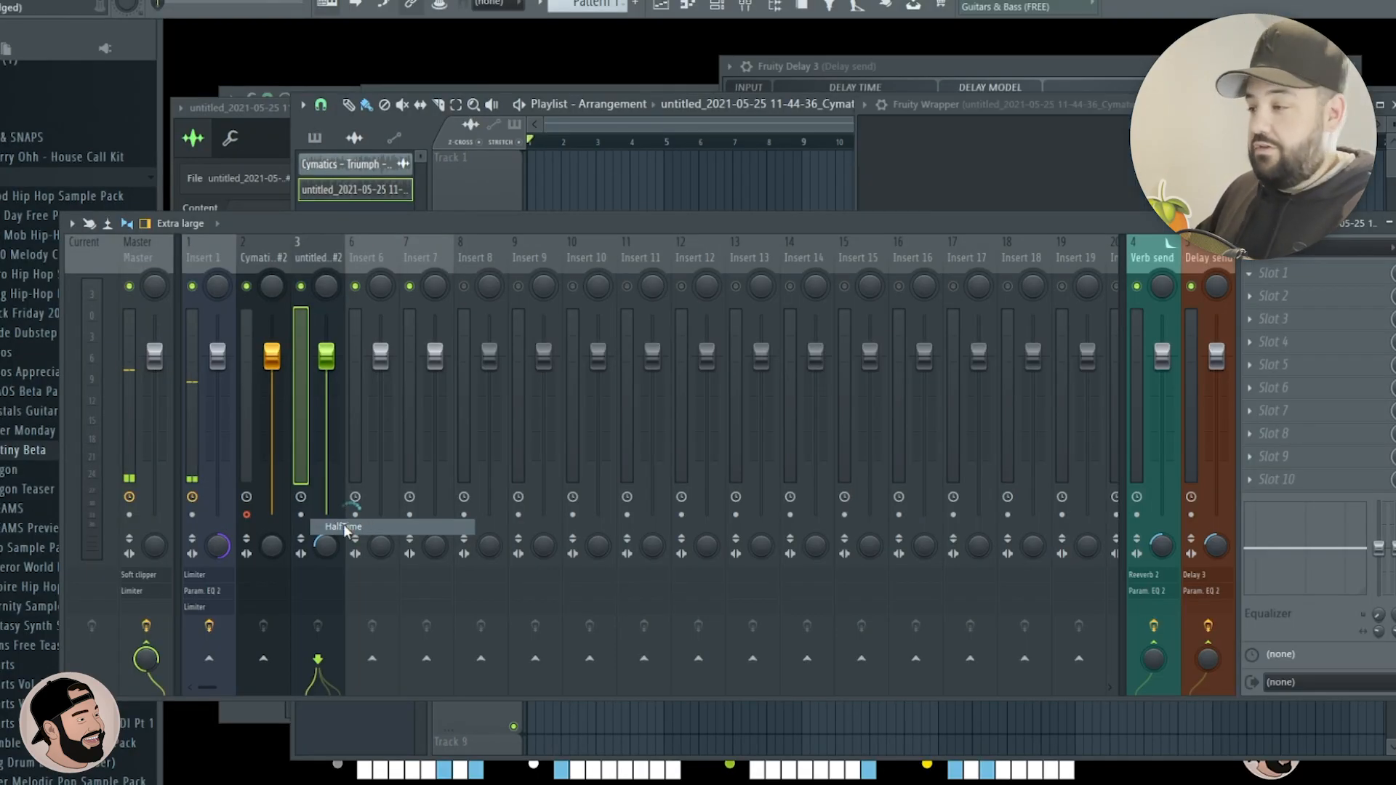
Load HalfTime on the rendered clip's mixer insert and play the clip through it.
left_click(347, 527)
left_click_drag(615, 219, 1395, 327)
scroll(713, 303, "down", 2)
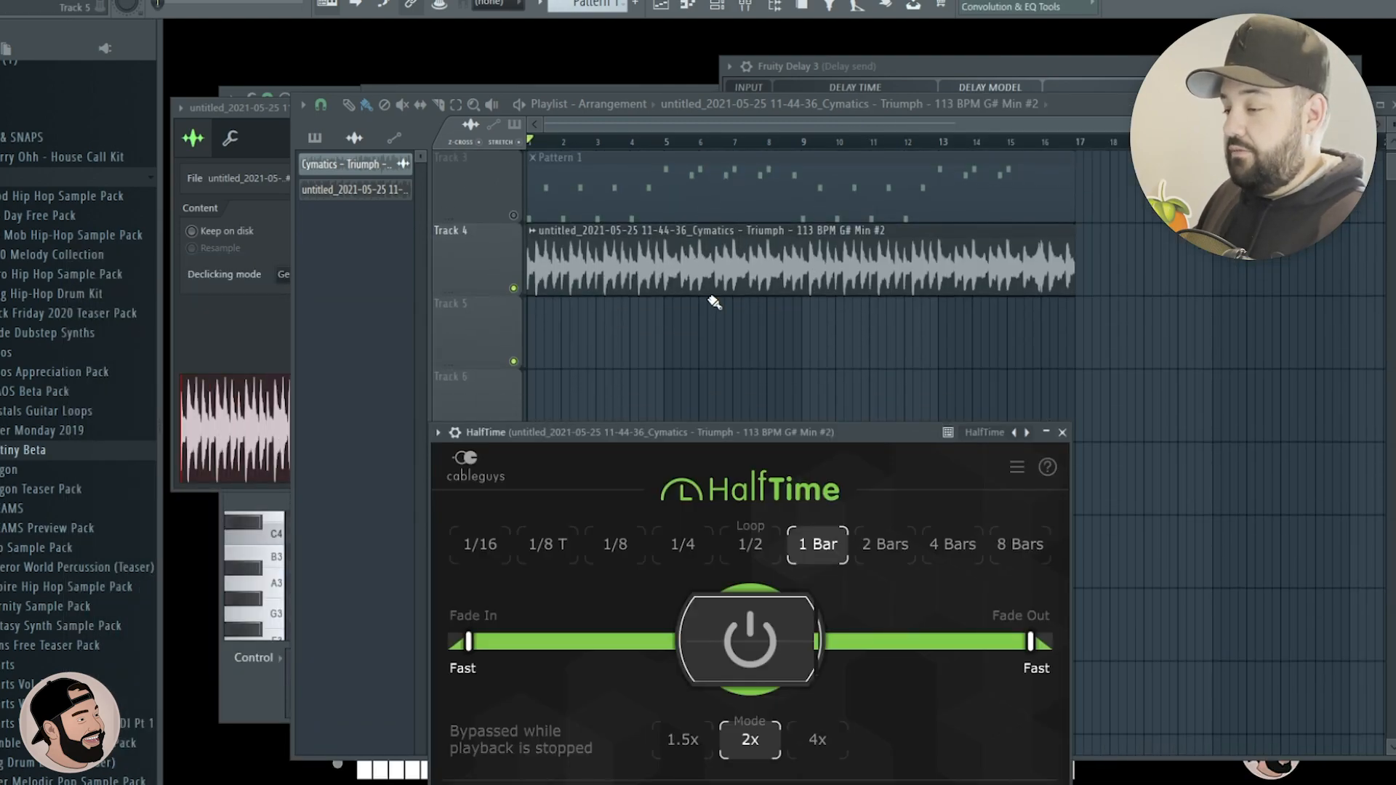
scroll(701, 296, "up", 2)
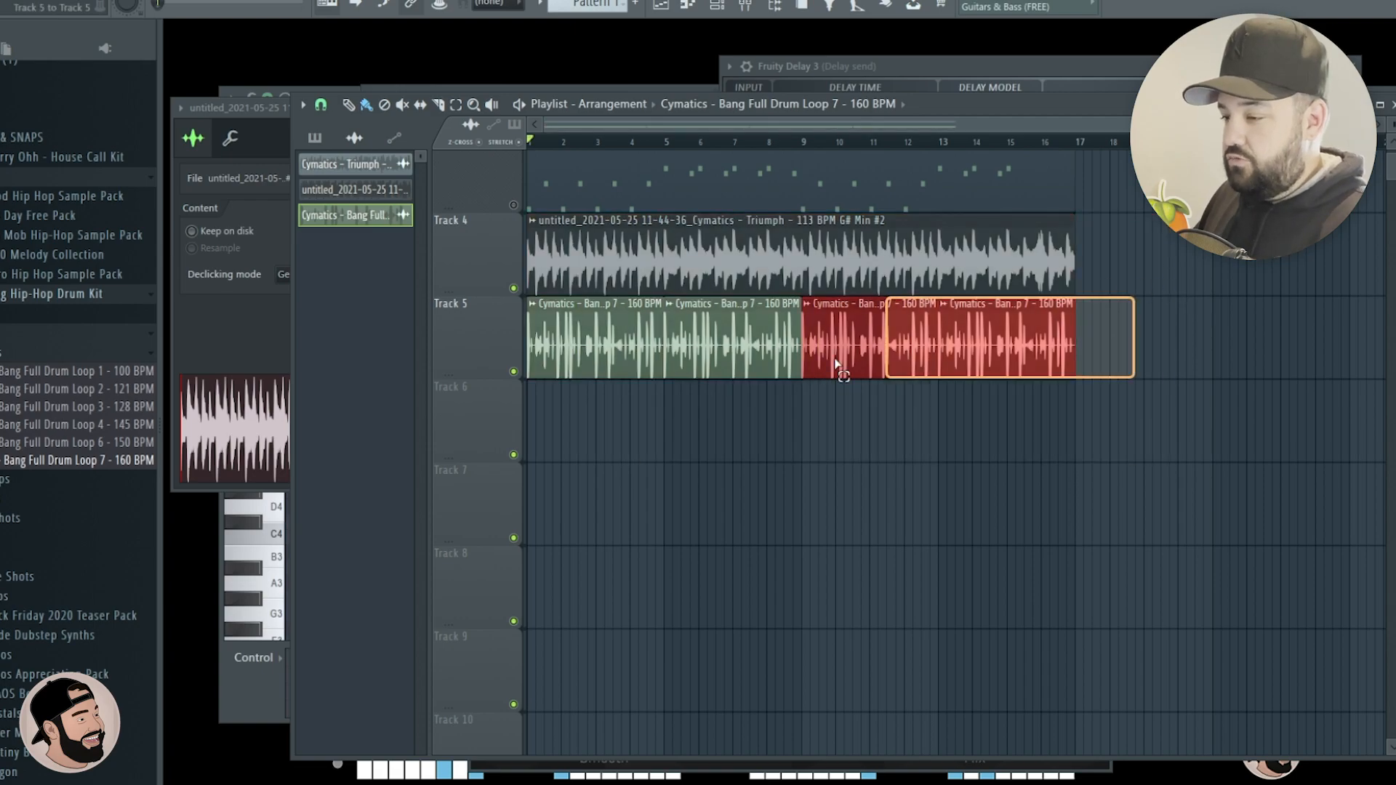
Lay four copies of Cymatics Bang Full Drum Loop 7 - 160 BPM on track 5 under the rendered clip and play the arrangement.
left_click(653, 421)
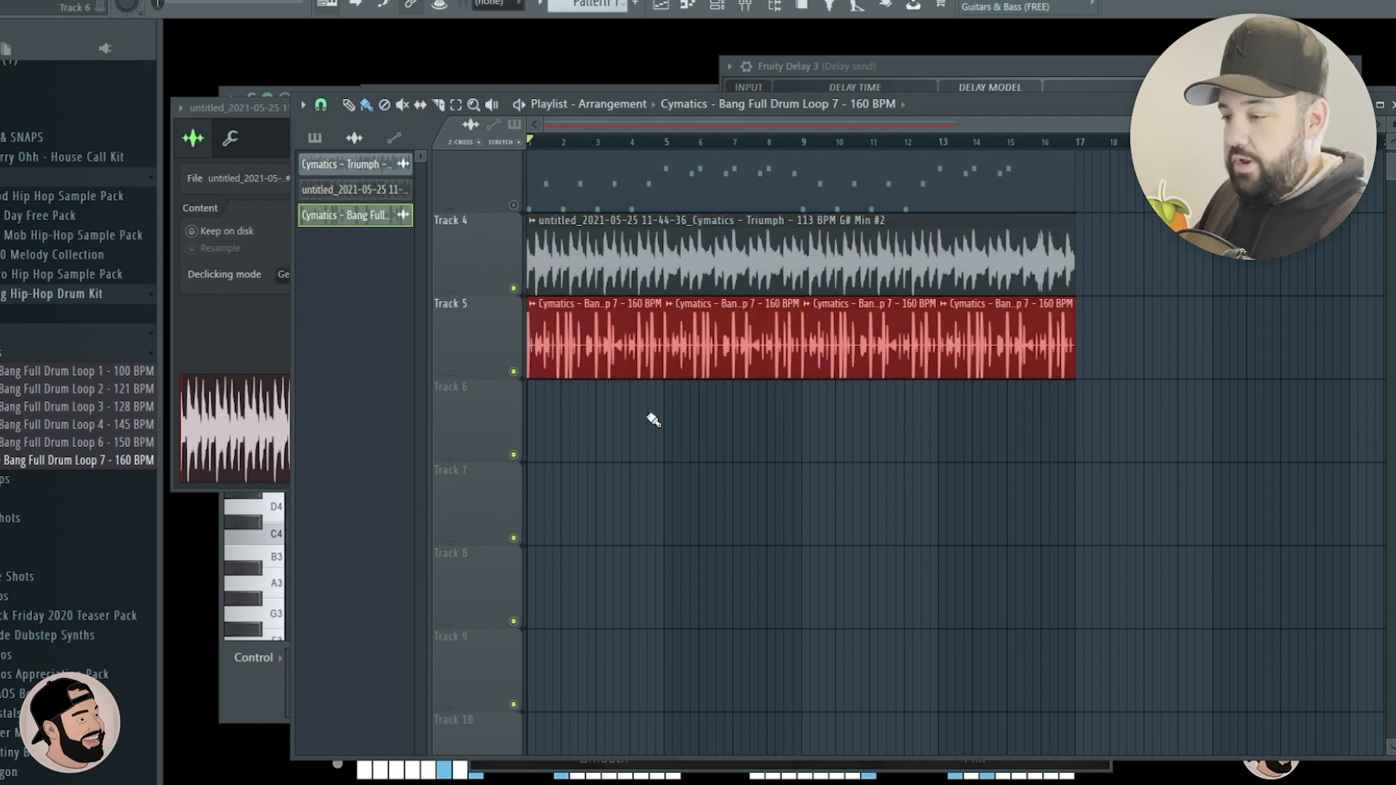
scroll(566, 446, "up", 1)
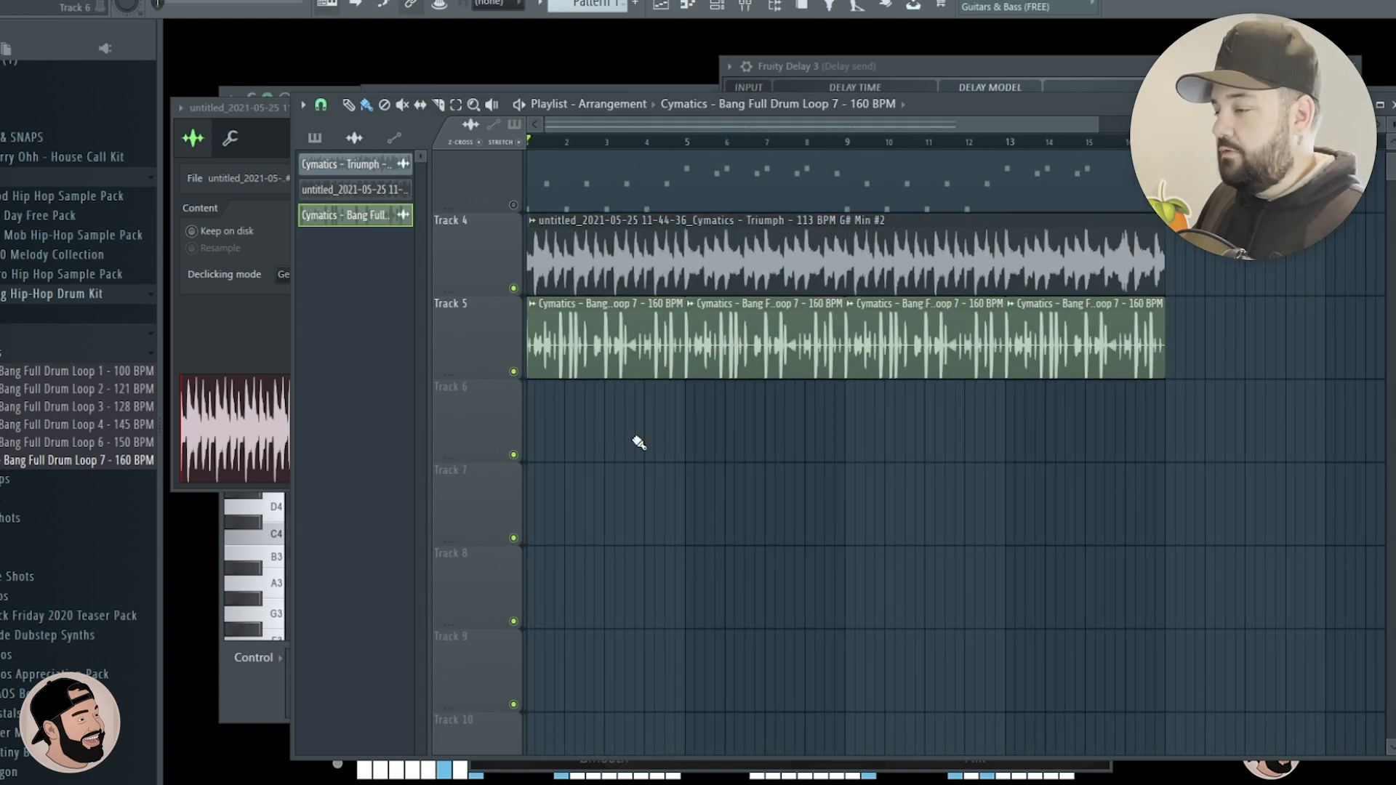
key("space")
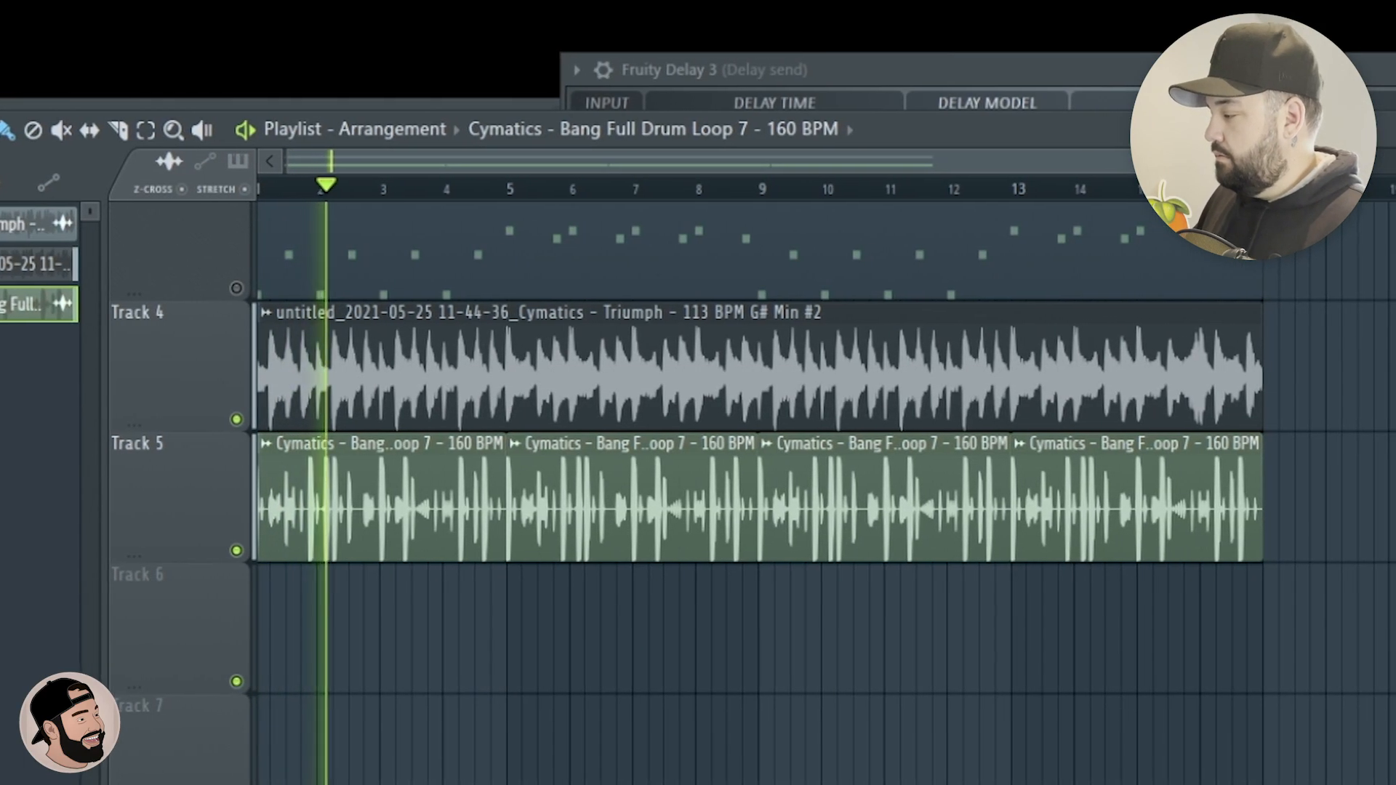